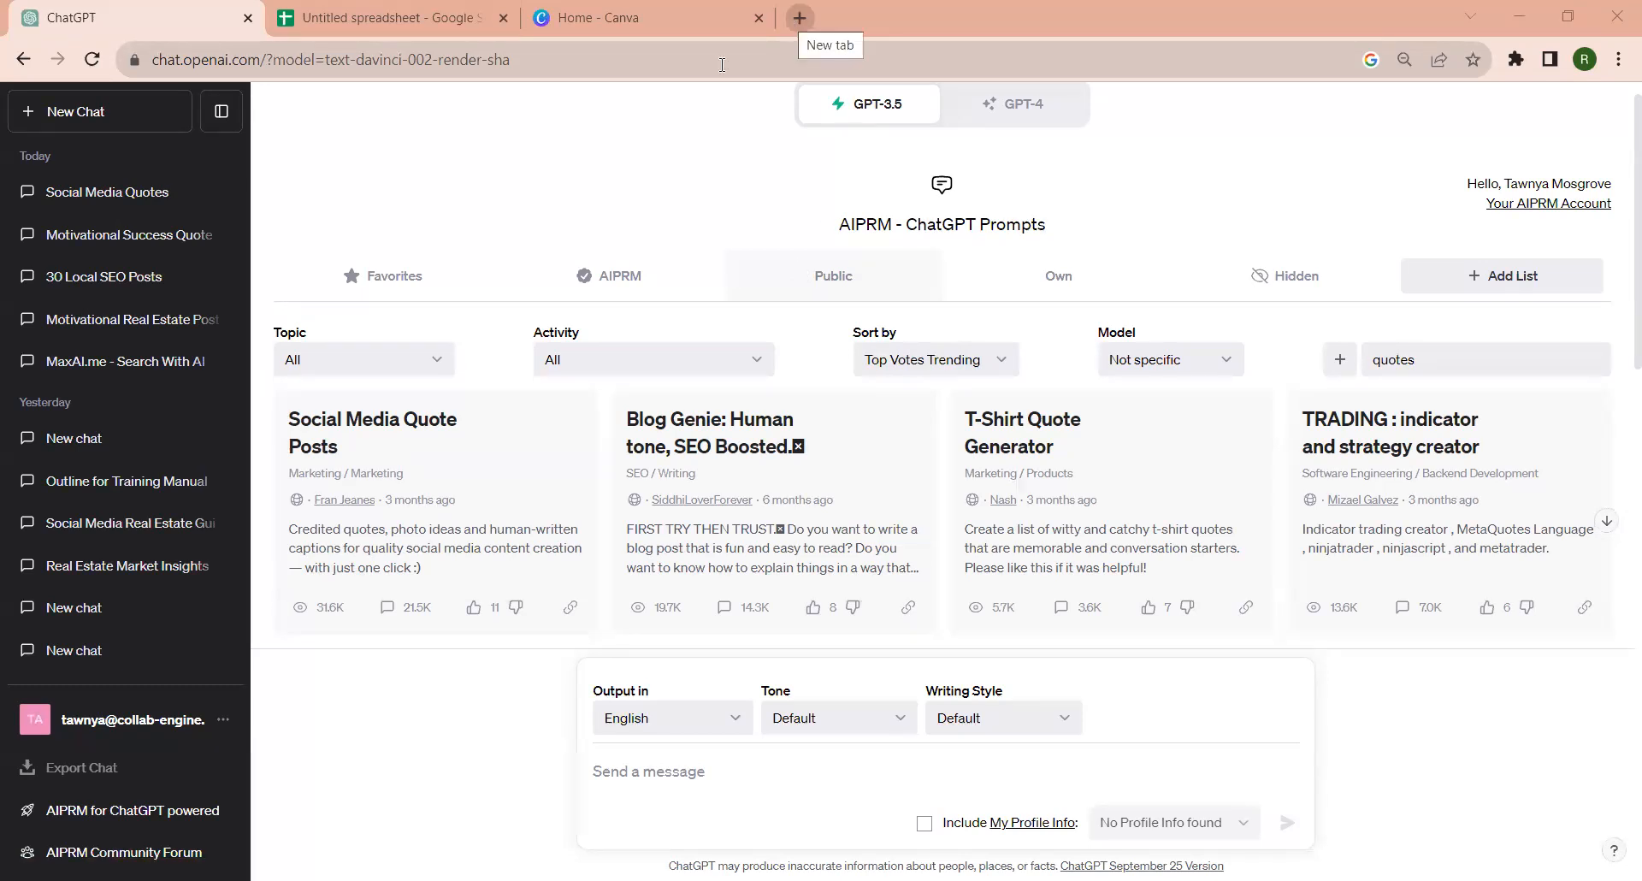
# Step: Search the web for "aiprm chrome extension" in a new tab and open the AIPRM for ChatGPT page in the Chrome Web Store
pyautogui.hotkey('ctrl', 't')
pyautogui.write('ai')
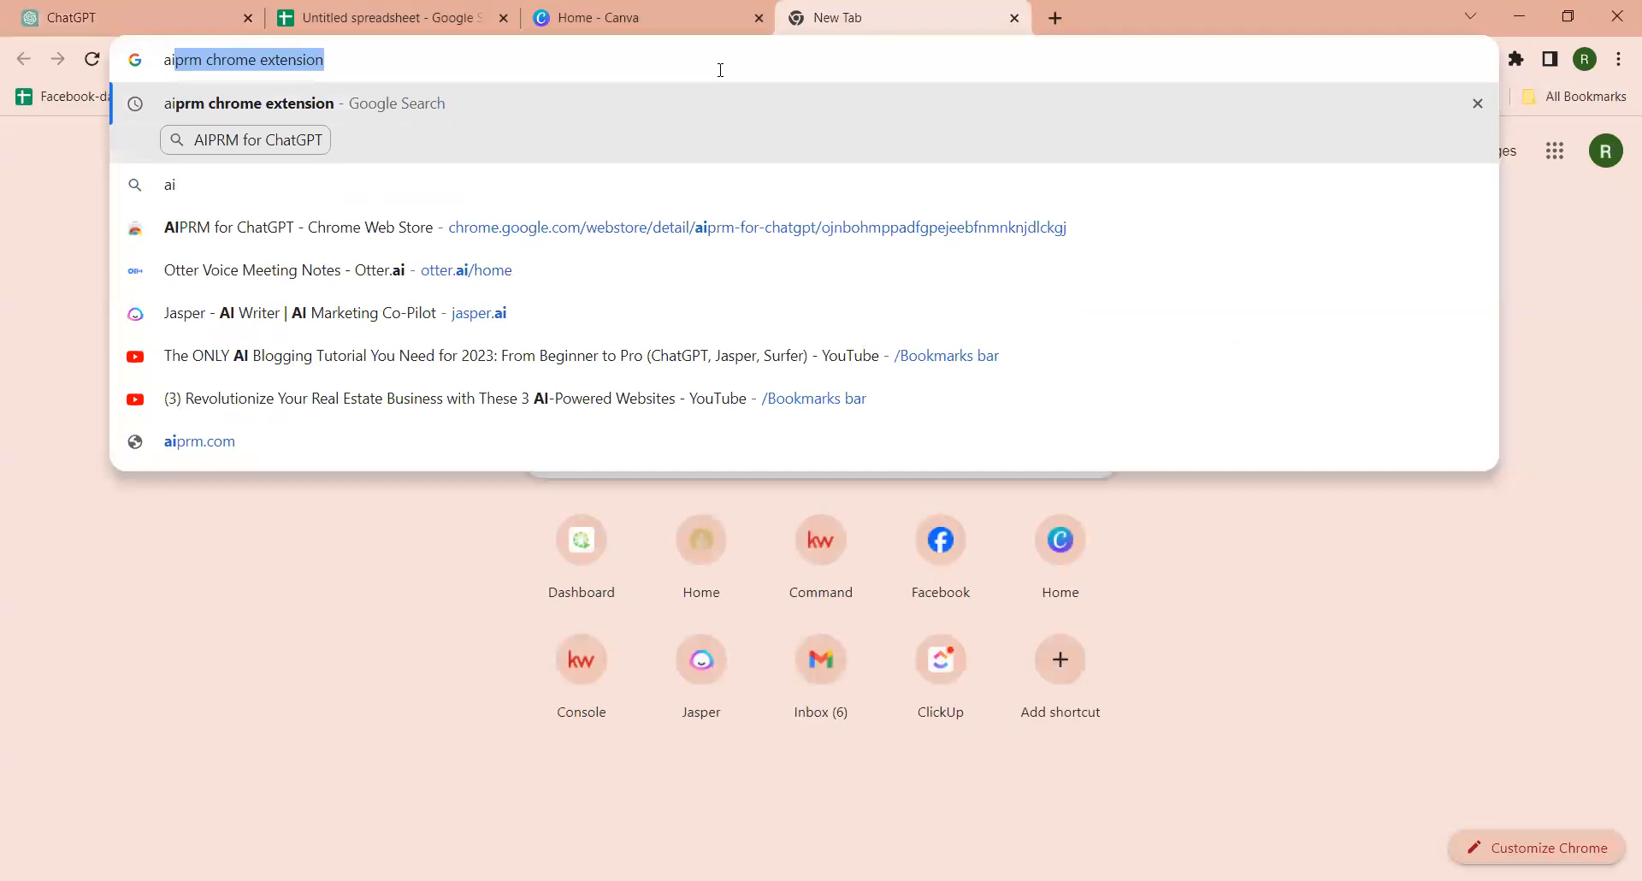
pyautogui.write('prm')
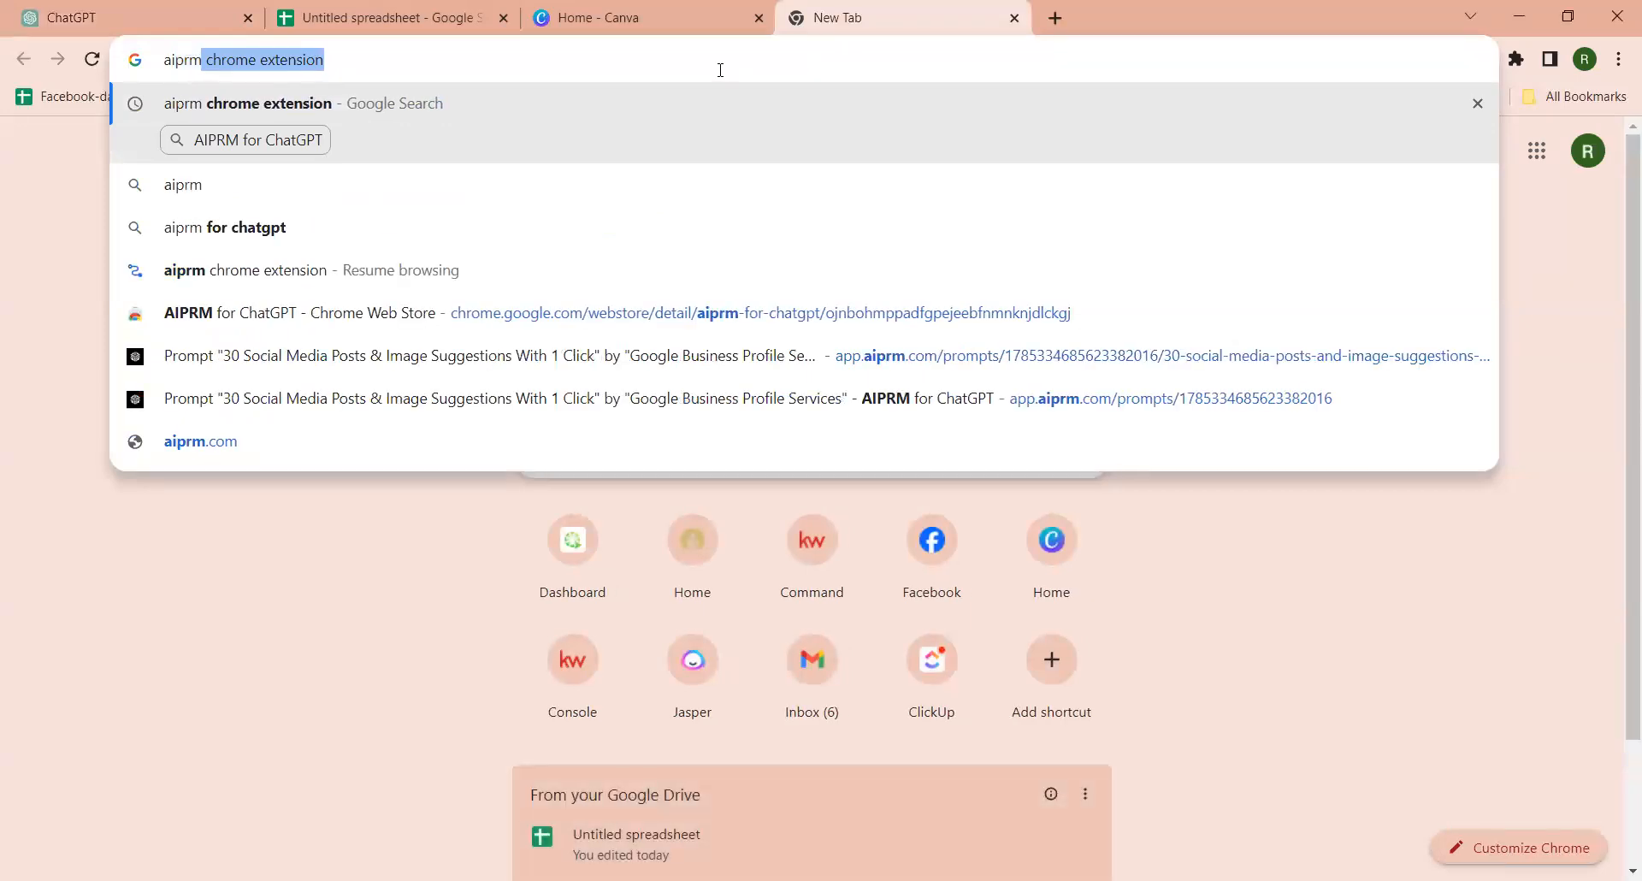
pyautogui.press('Return')
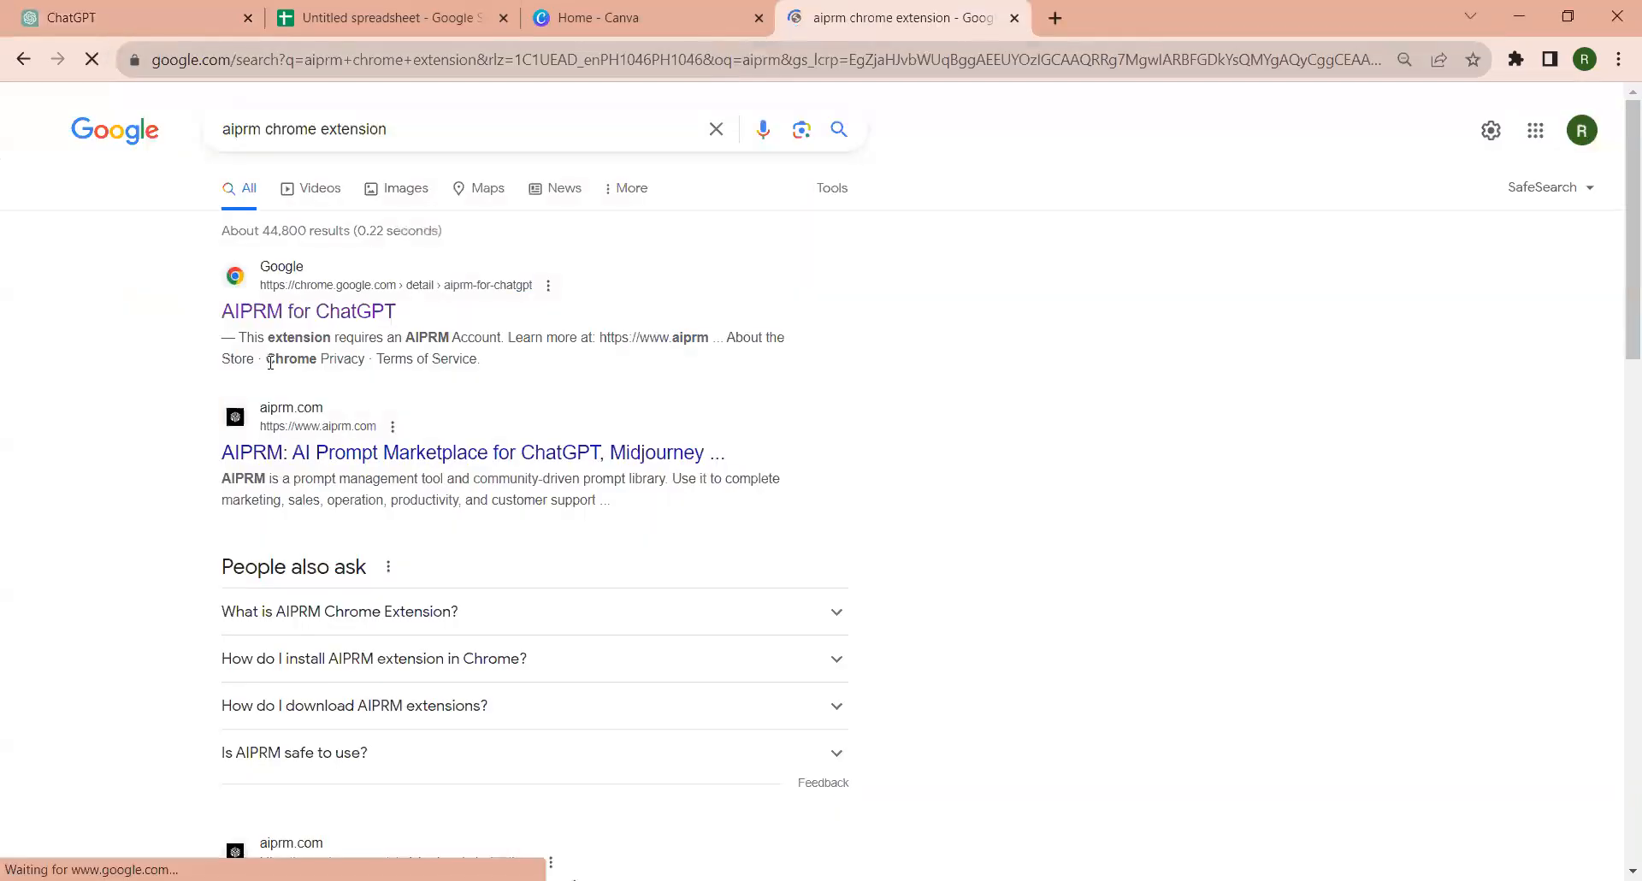
pyautogui.click(336, 329)
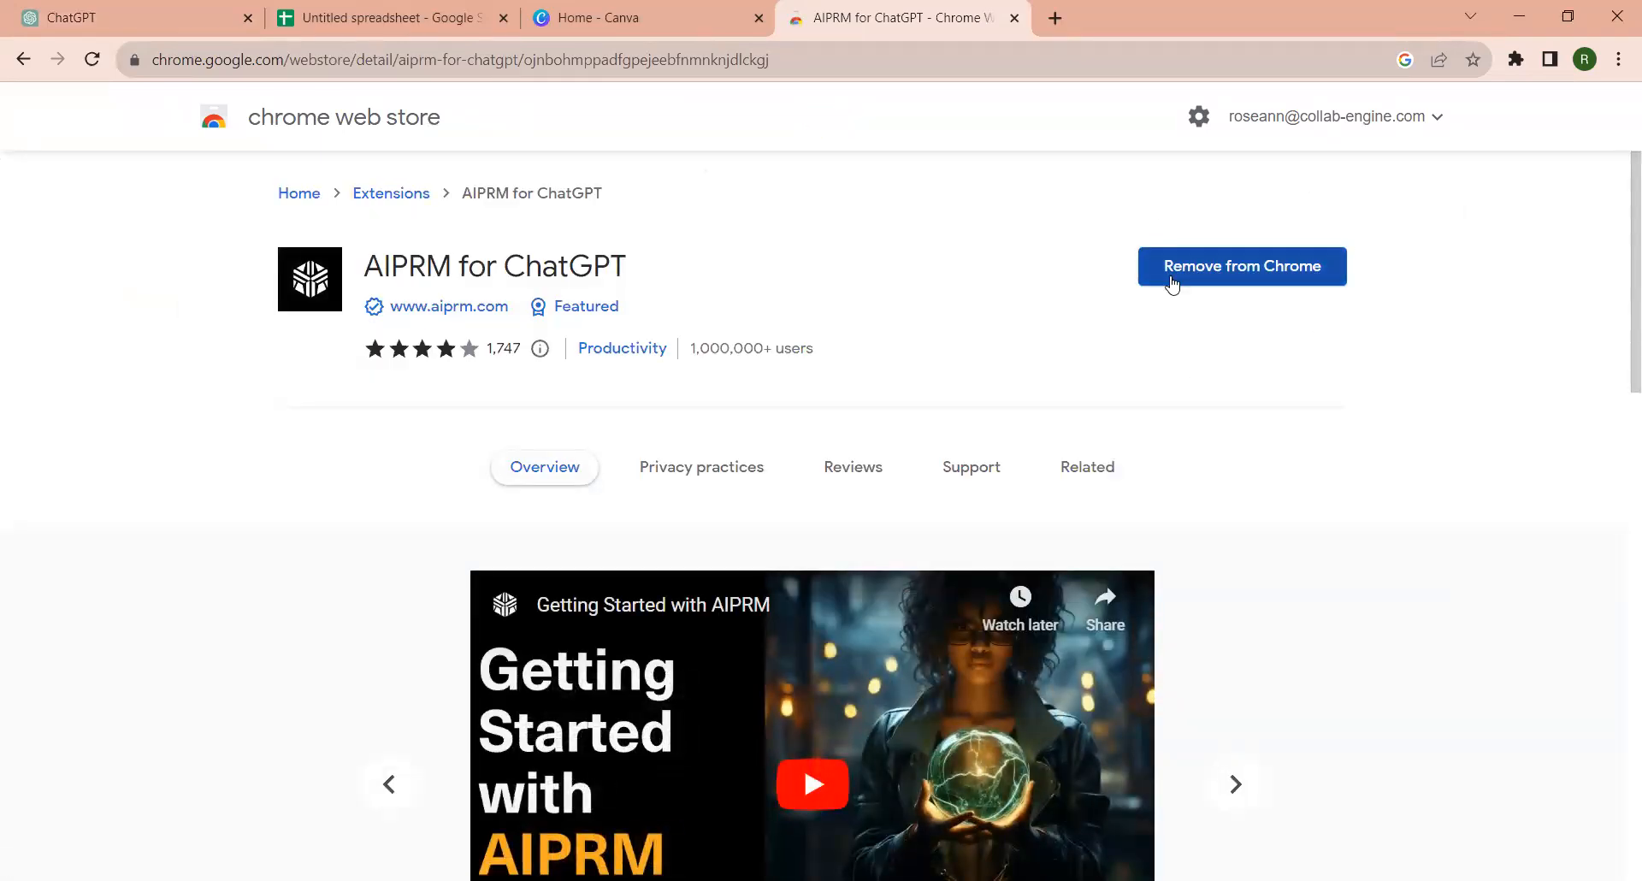
# Step: Back in ChatGPT, search the public AIPRM prompts for "social media" and select "30 Social Media Posts & Image Suggestions With 1 Click"
pyautogui.click(60, 17)
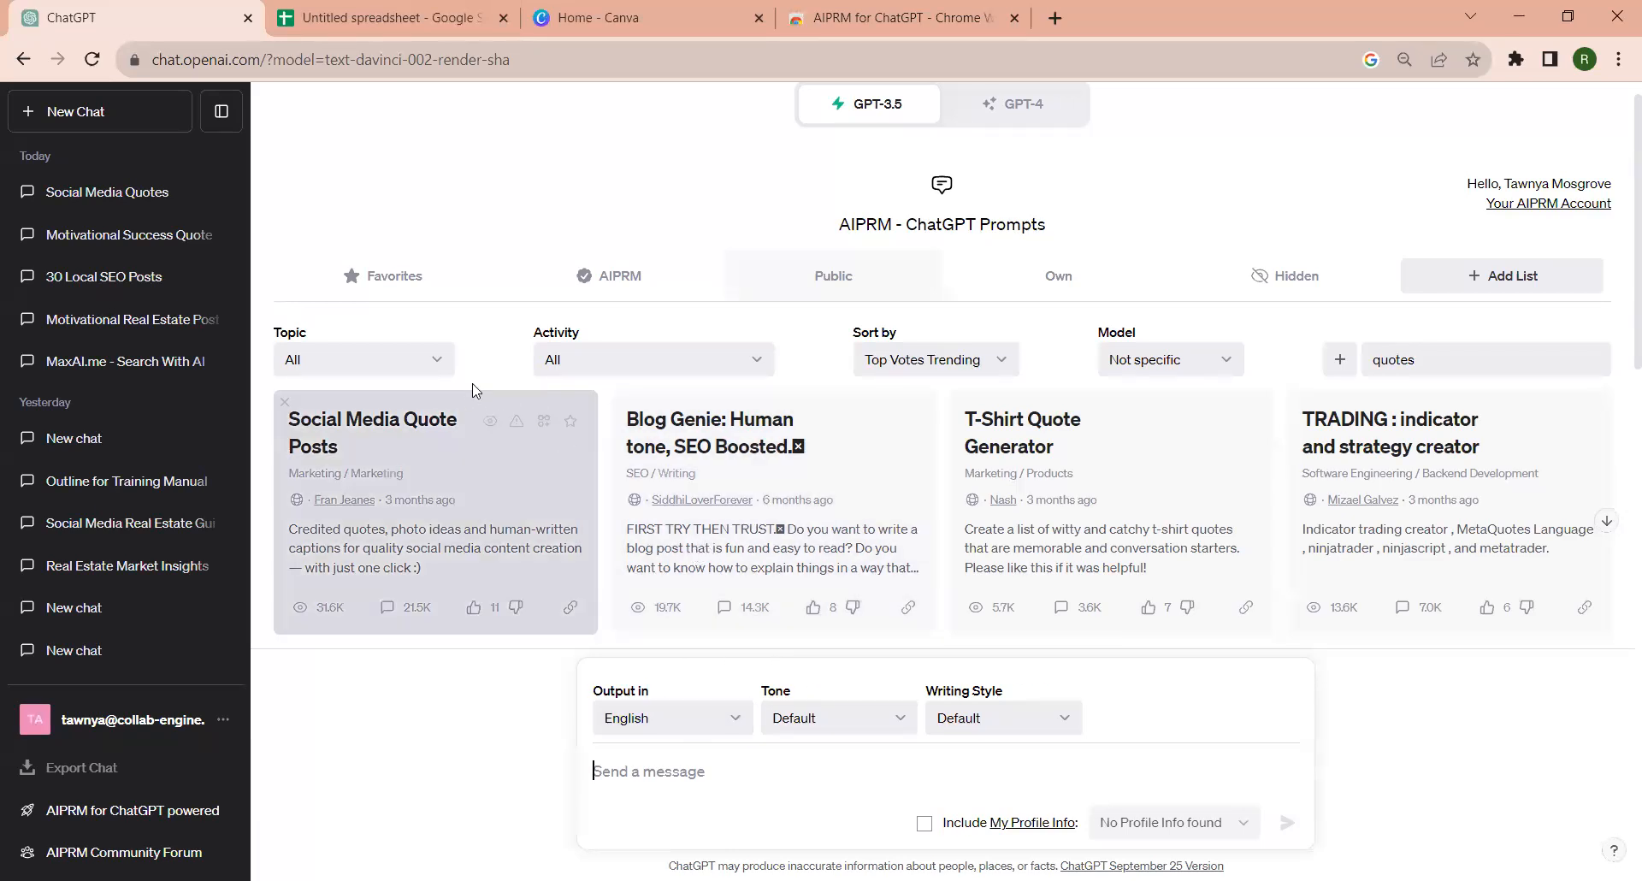
pyautogui.scroll(-3, 753, 504)
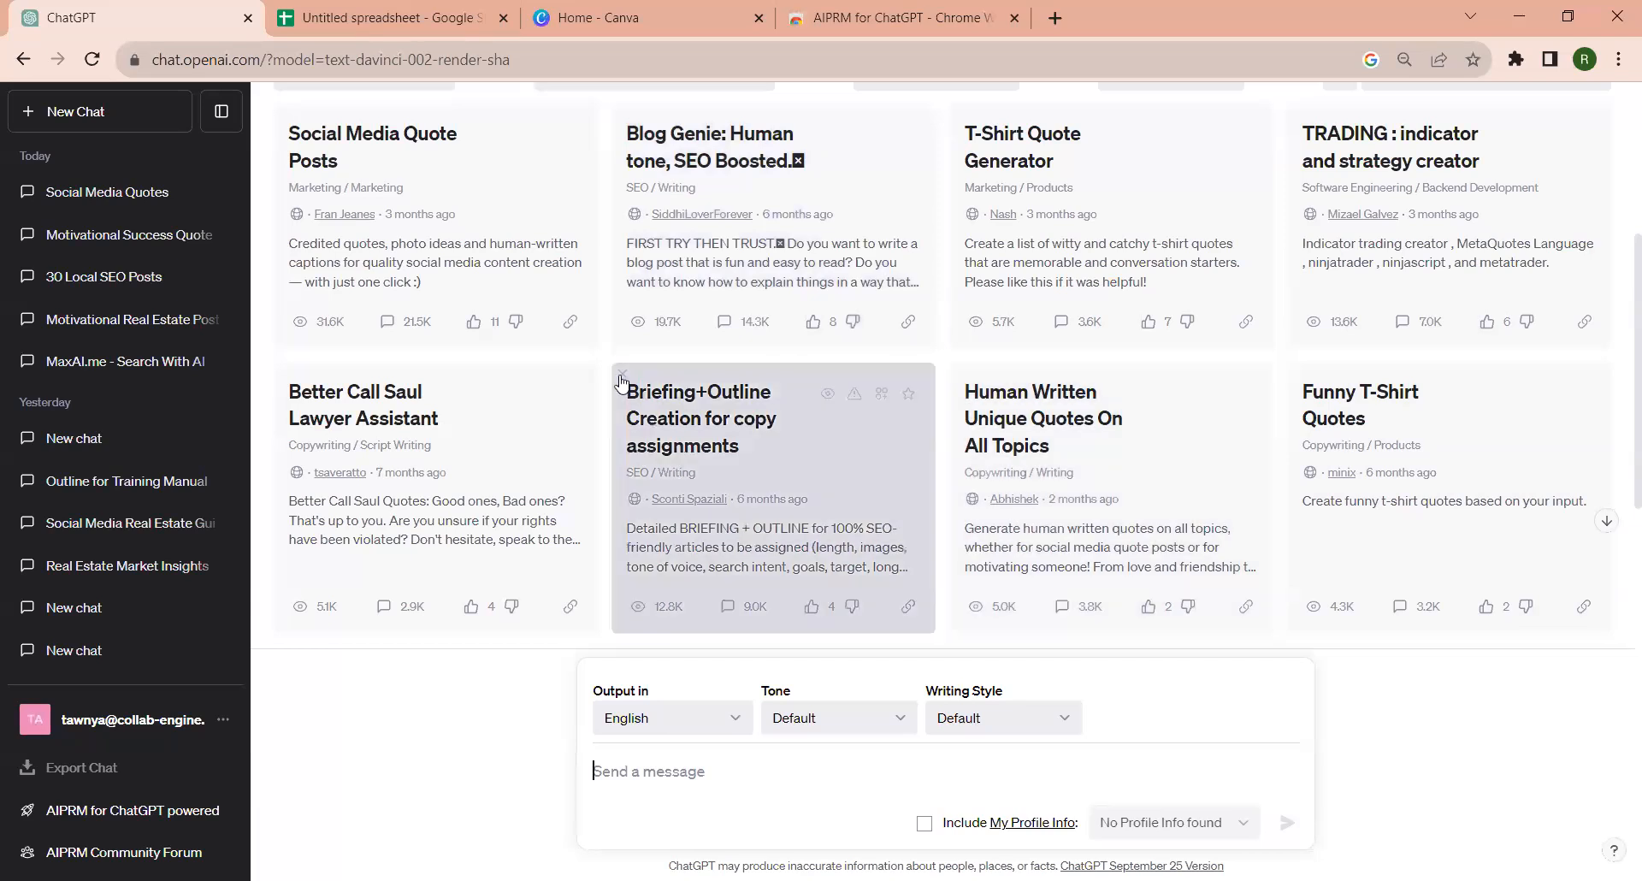
pyautogui.scroll(2, 660, 389)
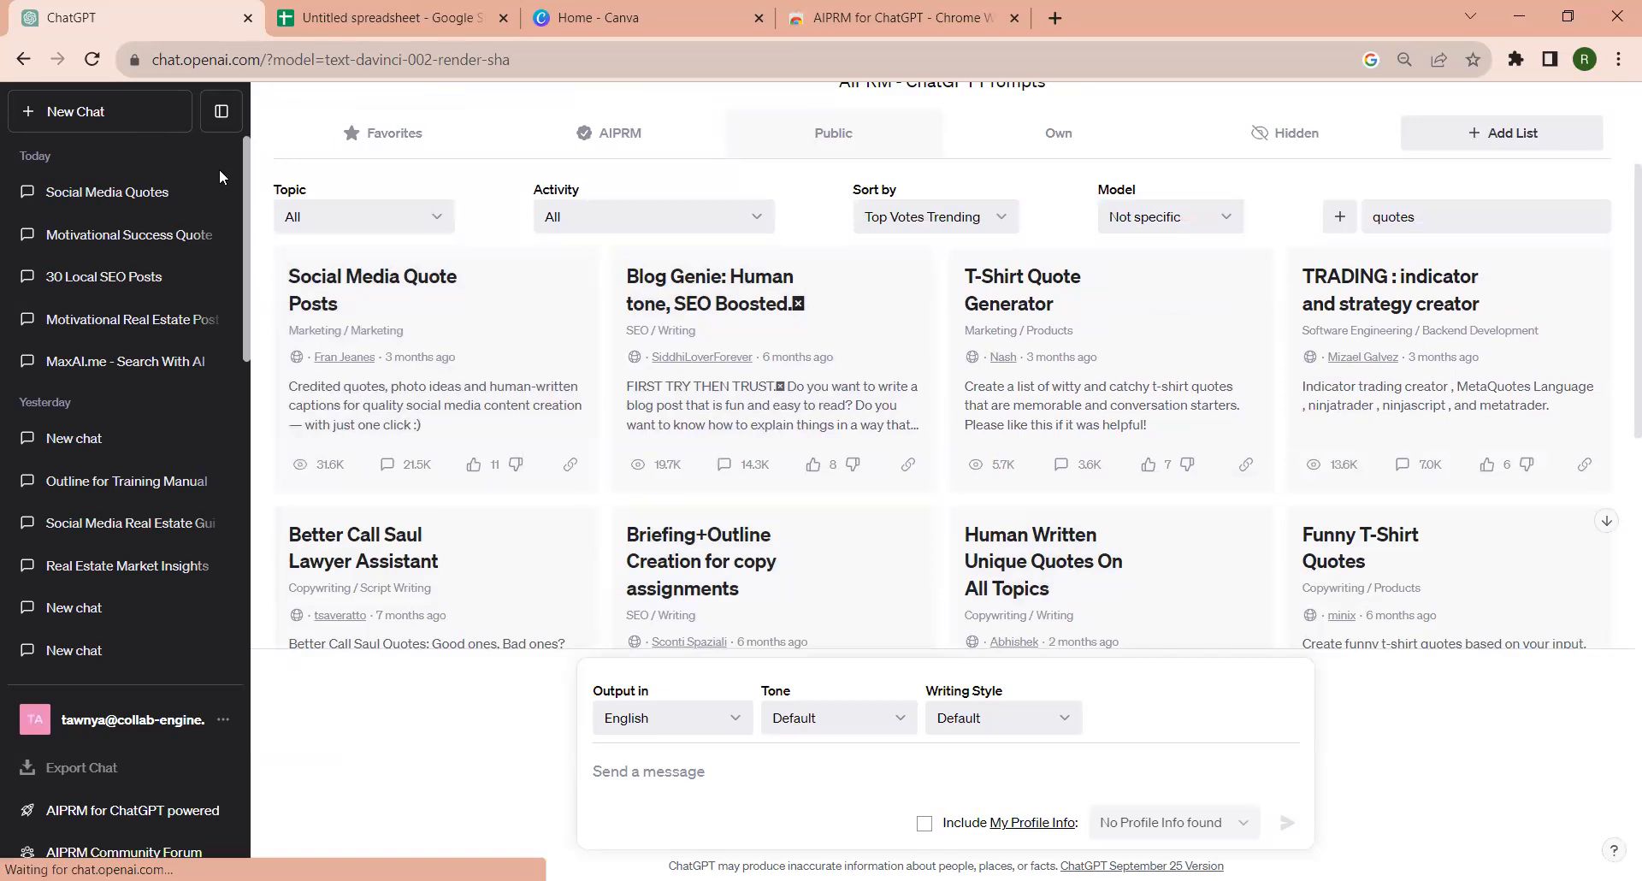
pyautogui.scroll(-4, 774, 479)
pyautogui.scroll(4, 1173, 396)
pyautogui.doubleClick(1373, 216)
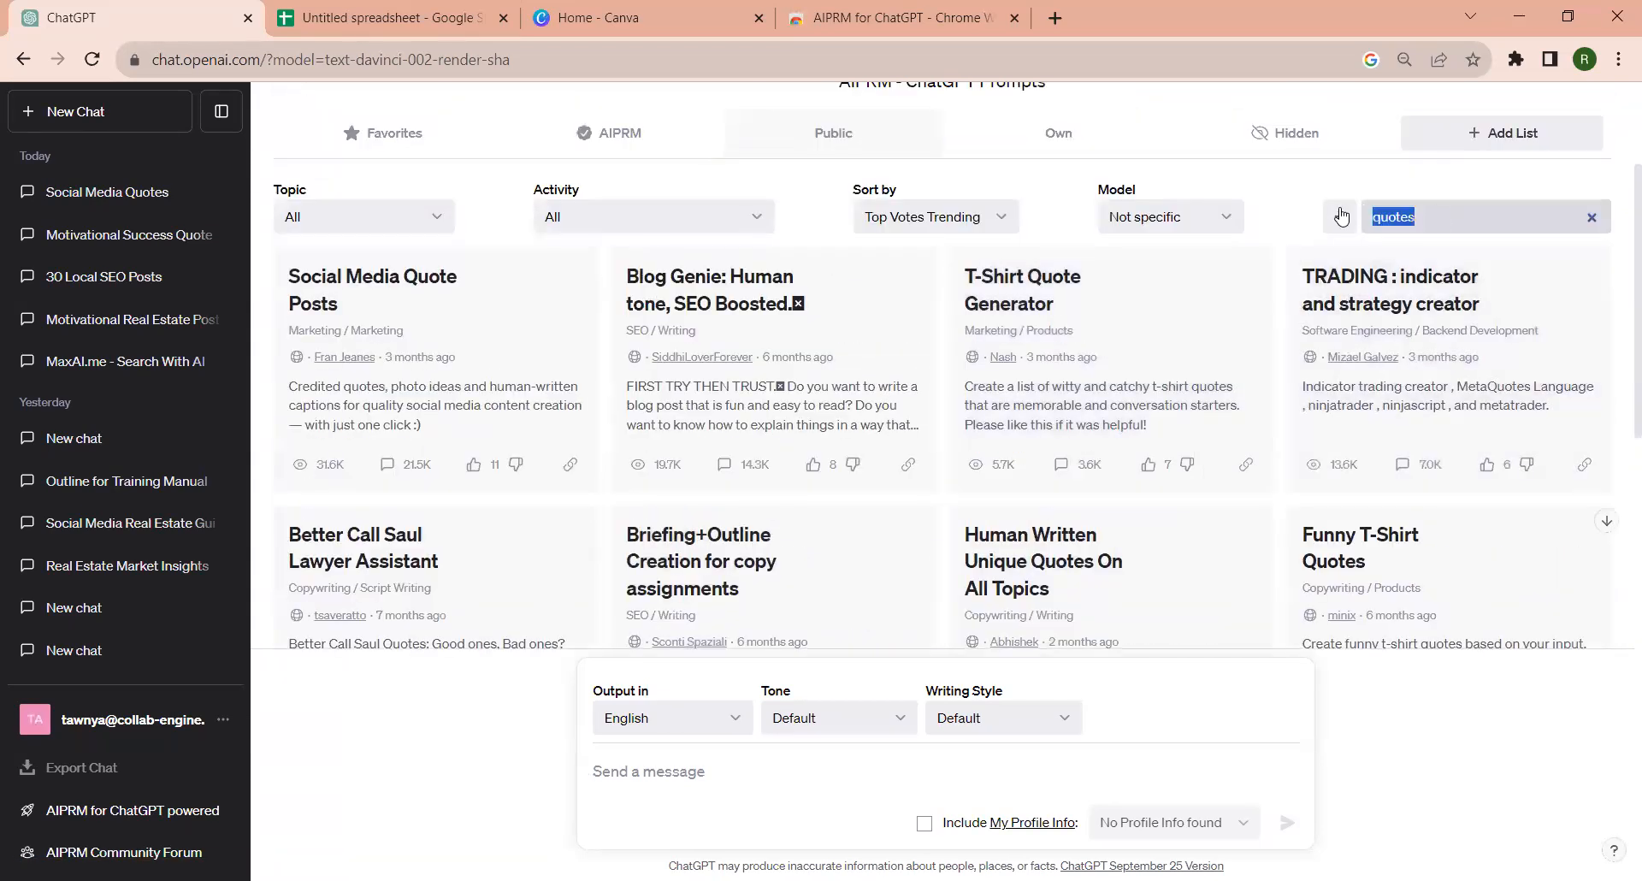
pyautogui.write('social media')
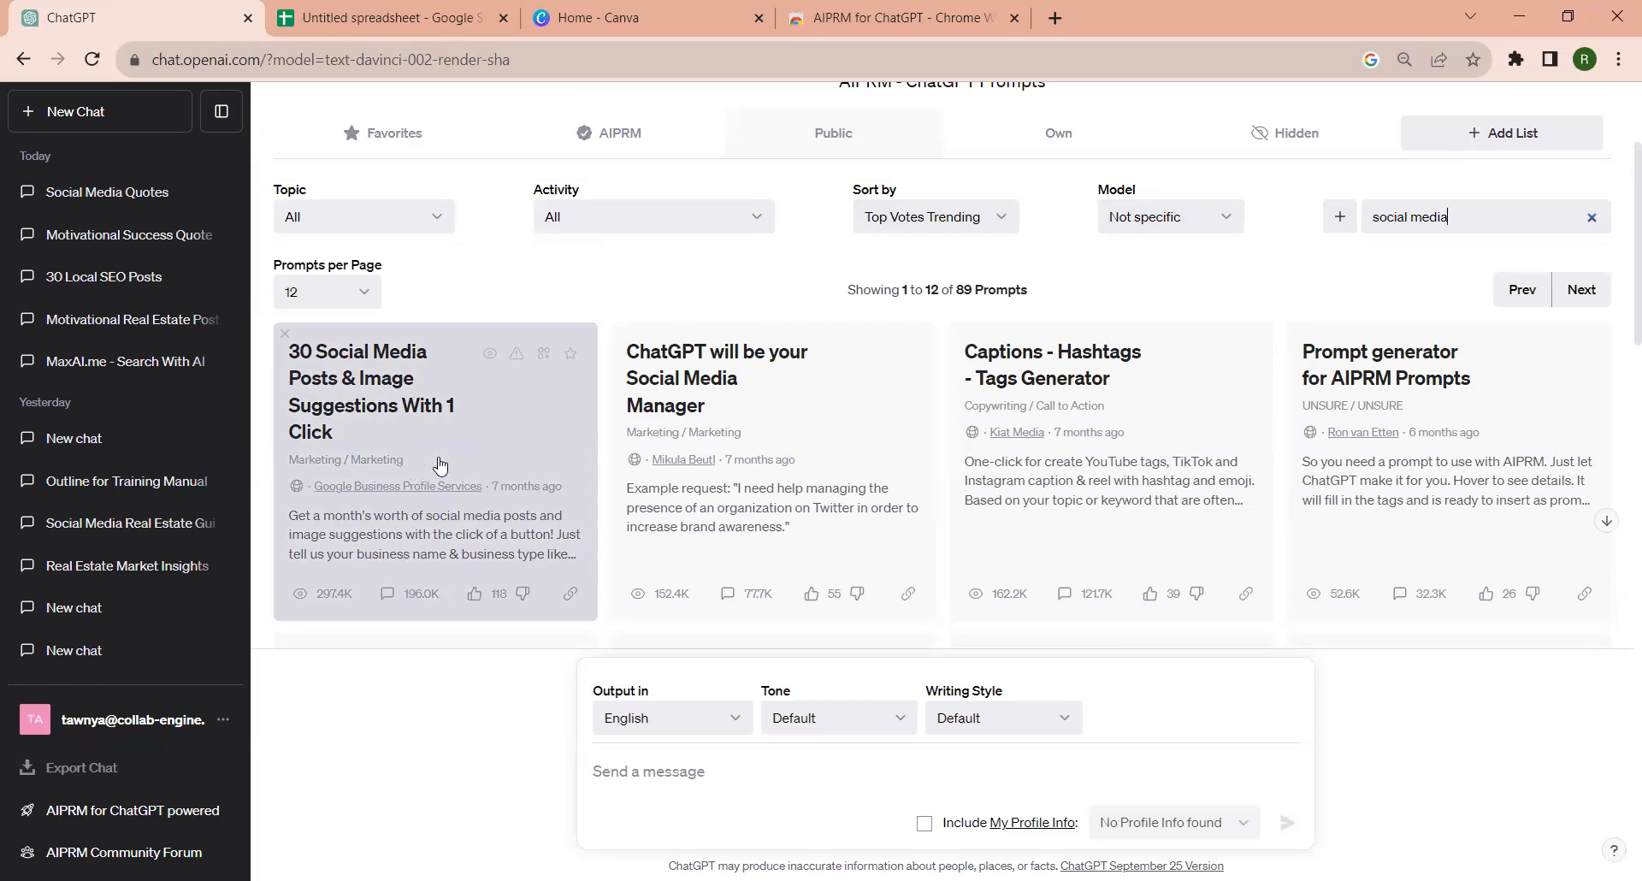
pyautogui.click(370, 399)
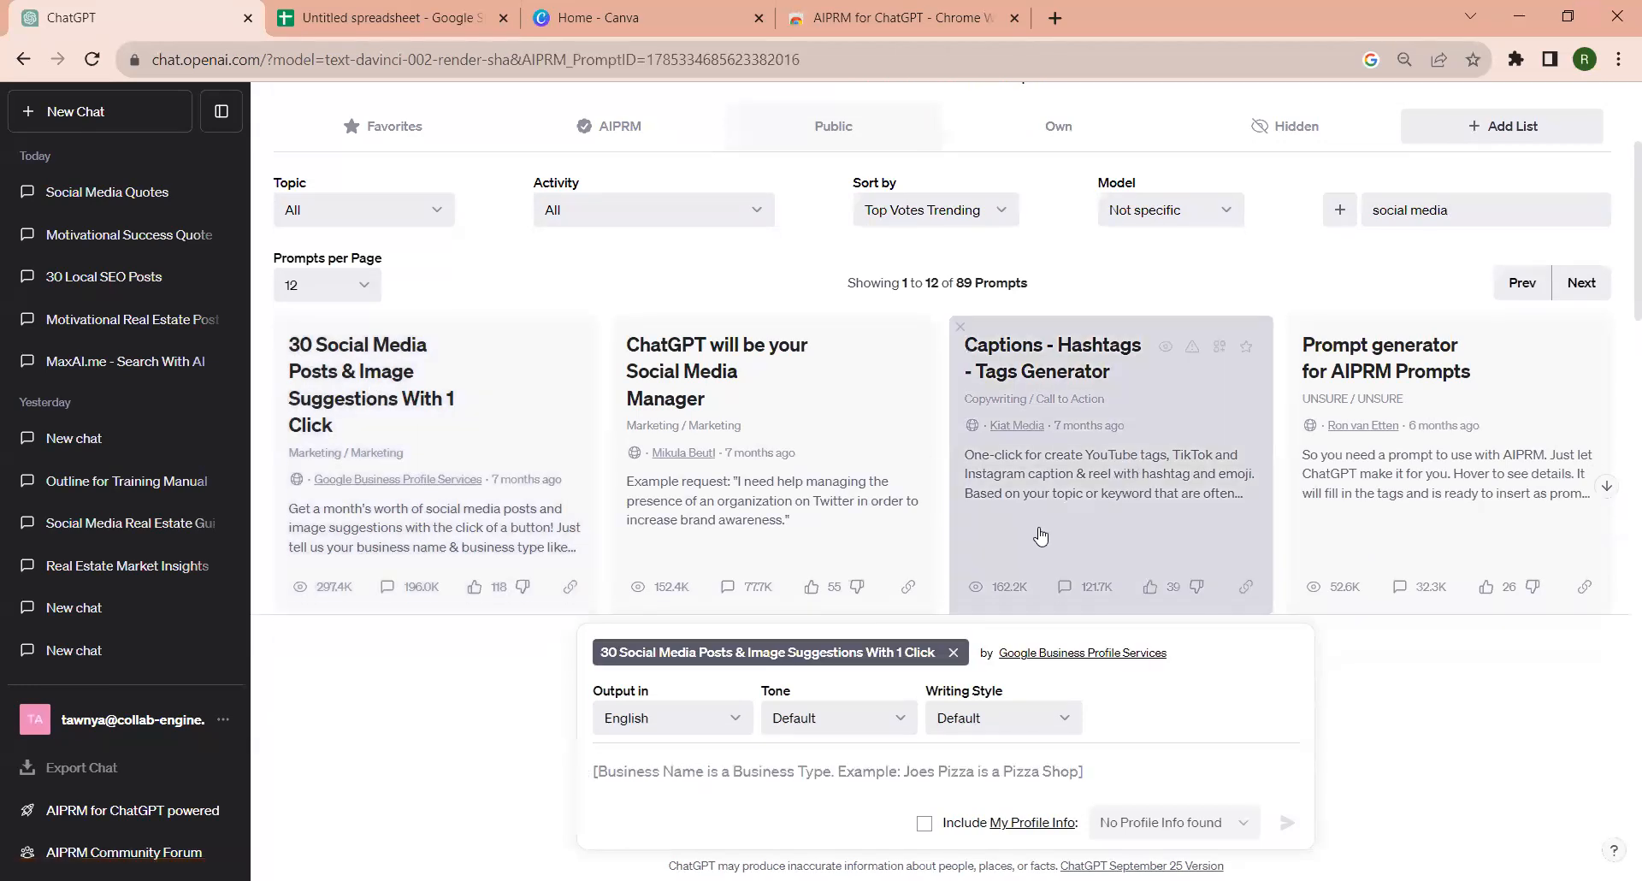
# Step: Submit the business description "Red Barn Home Team is an all-female real estate team serving rural communities in Central Illinois." to the selected prompt
pyautogui.scroll(-3, 1040, 536)
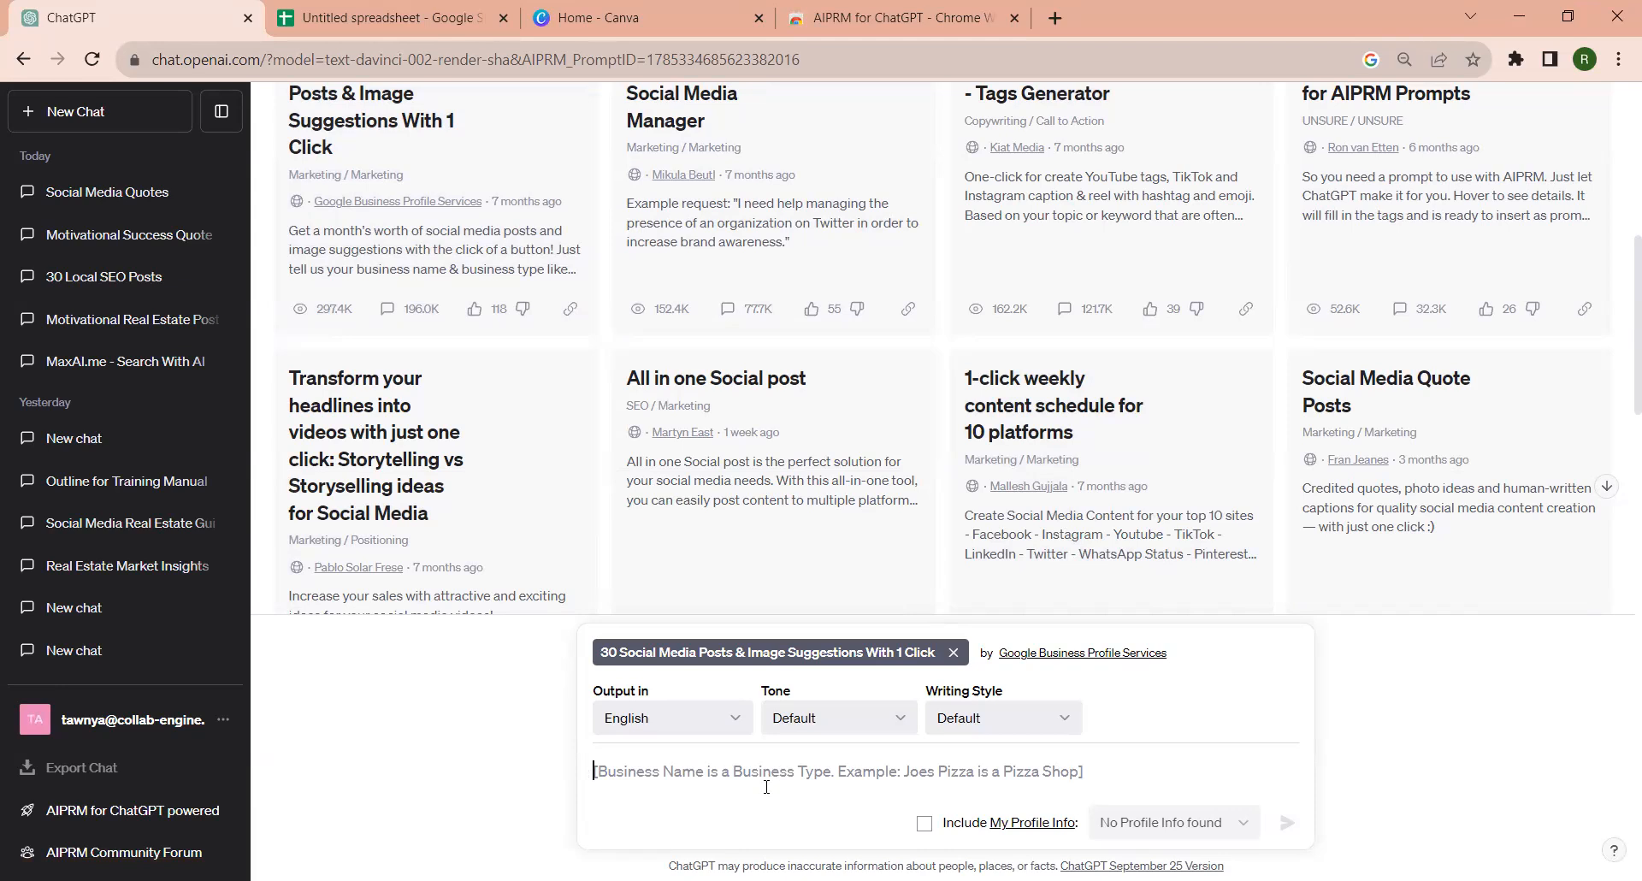
pyautogui.write('Red Barn Home')
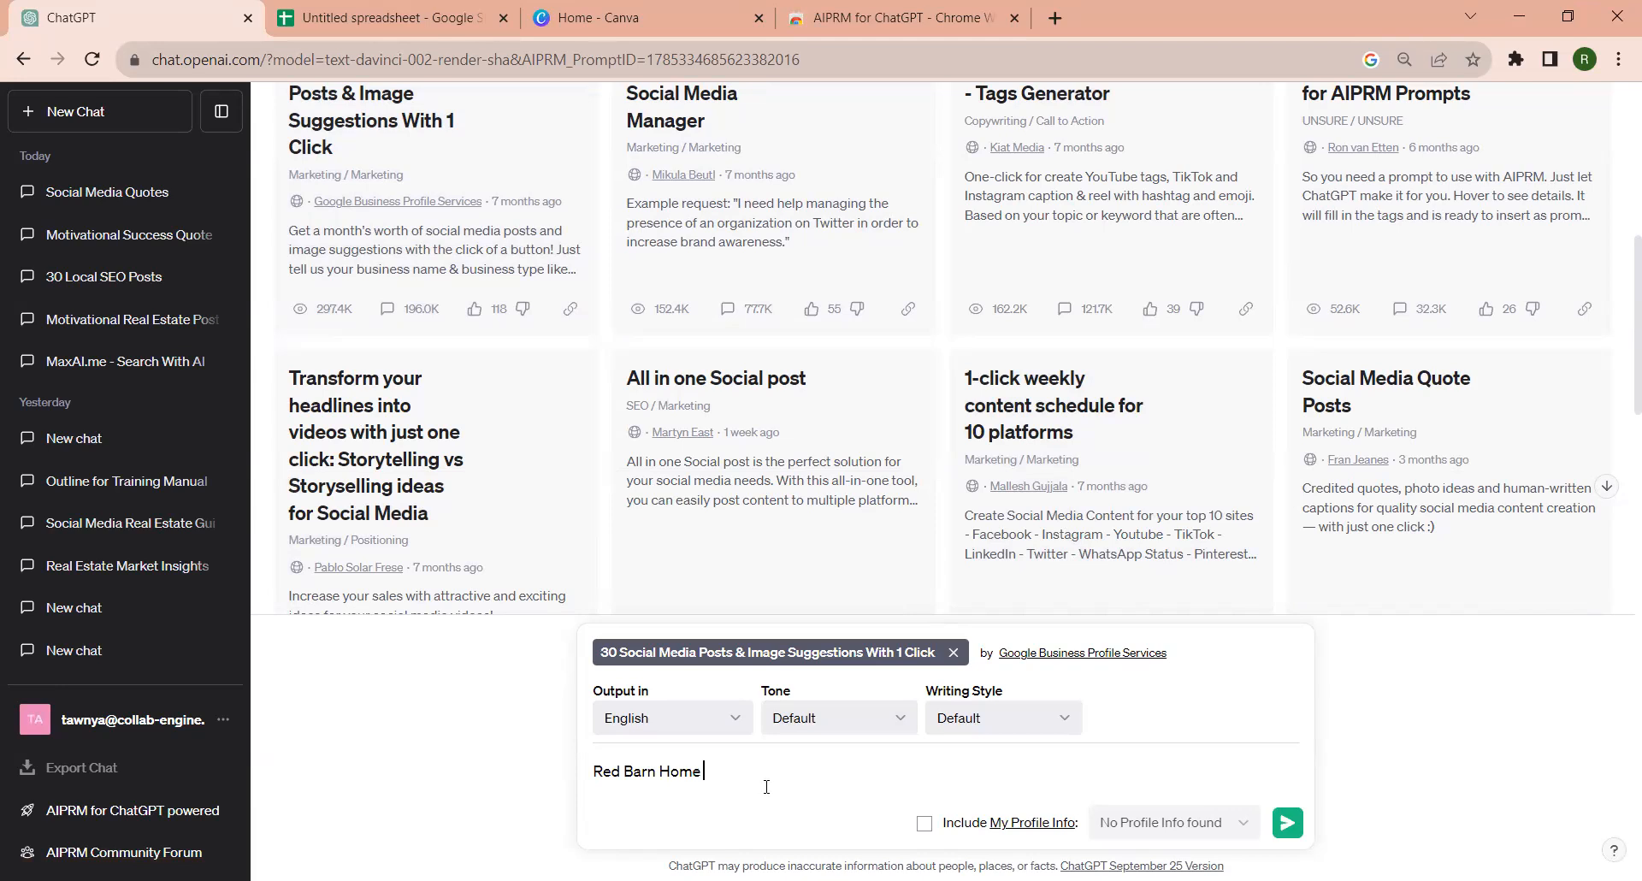
pyautogui.write(' Team')
pyautogui.hotkey('ctrl', 'v')
pyautogui.hotkey('ctrl', 'z')
pyautogui.write('is an')
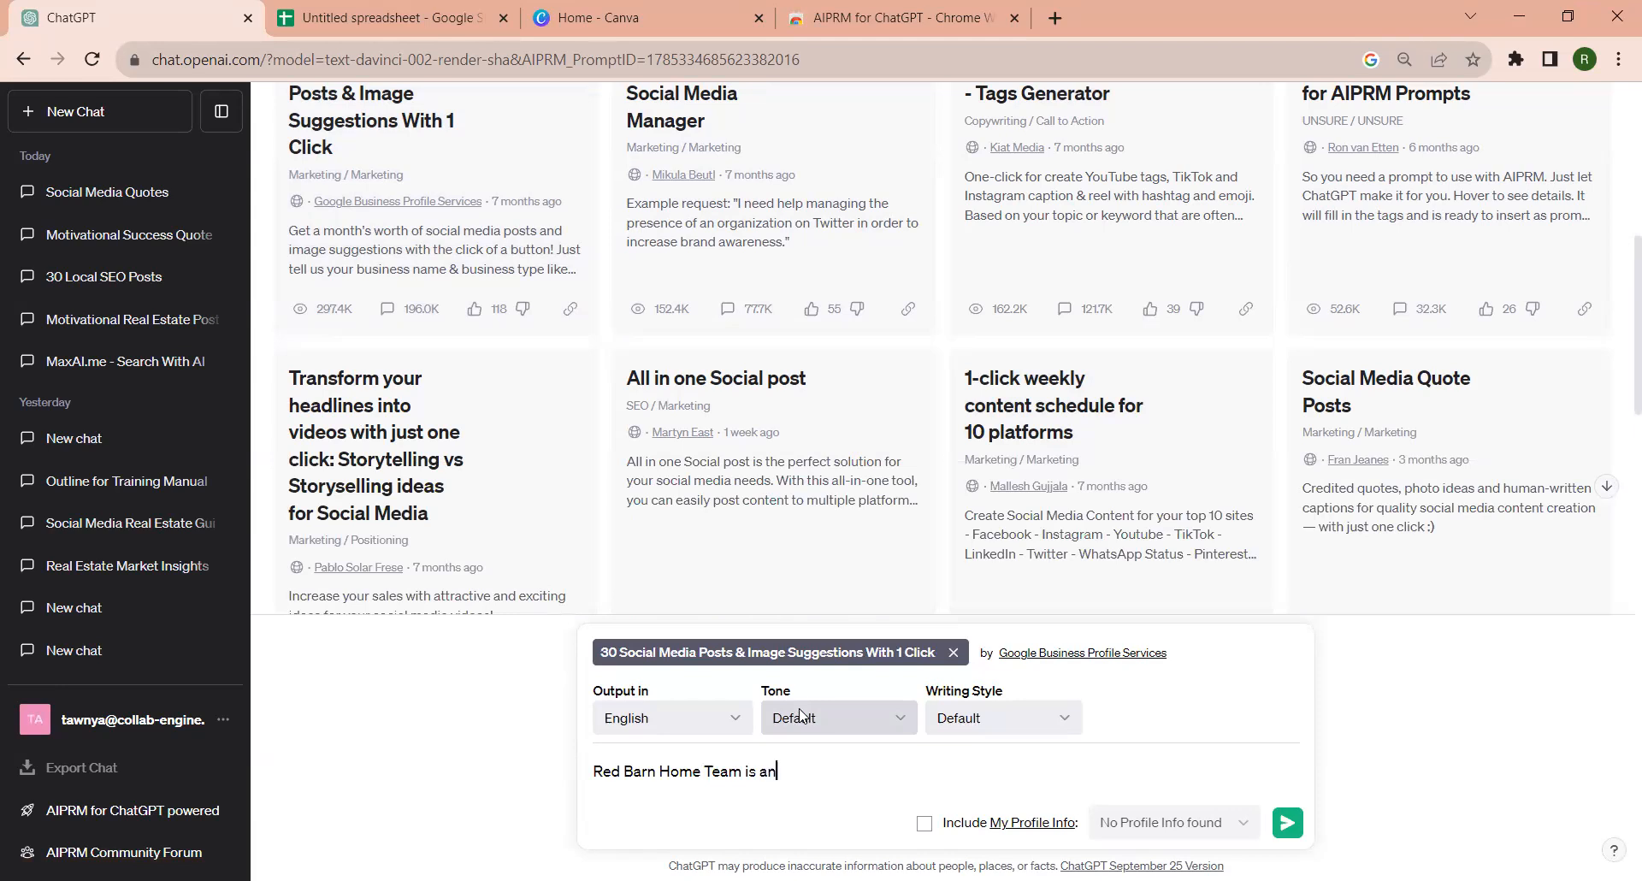
pyautogui.write(' all-female real estate t')
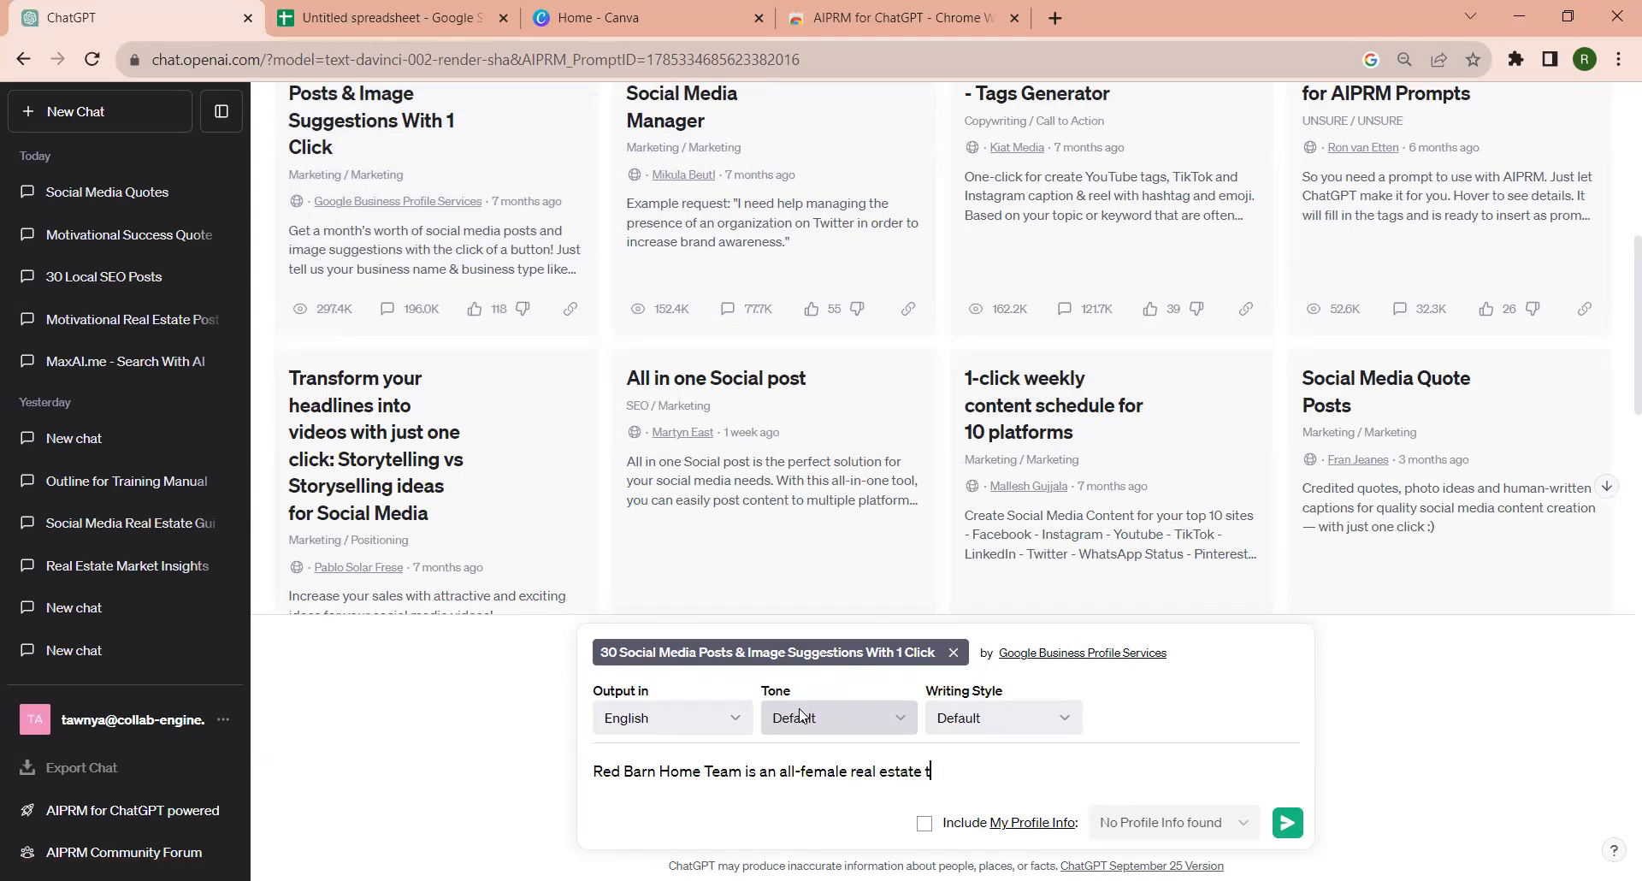
pyautogui.write('eam serving rural comm')
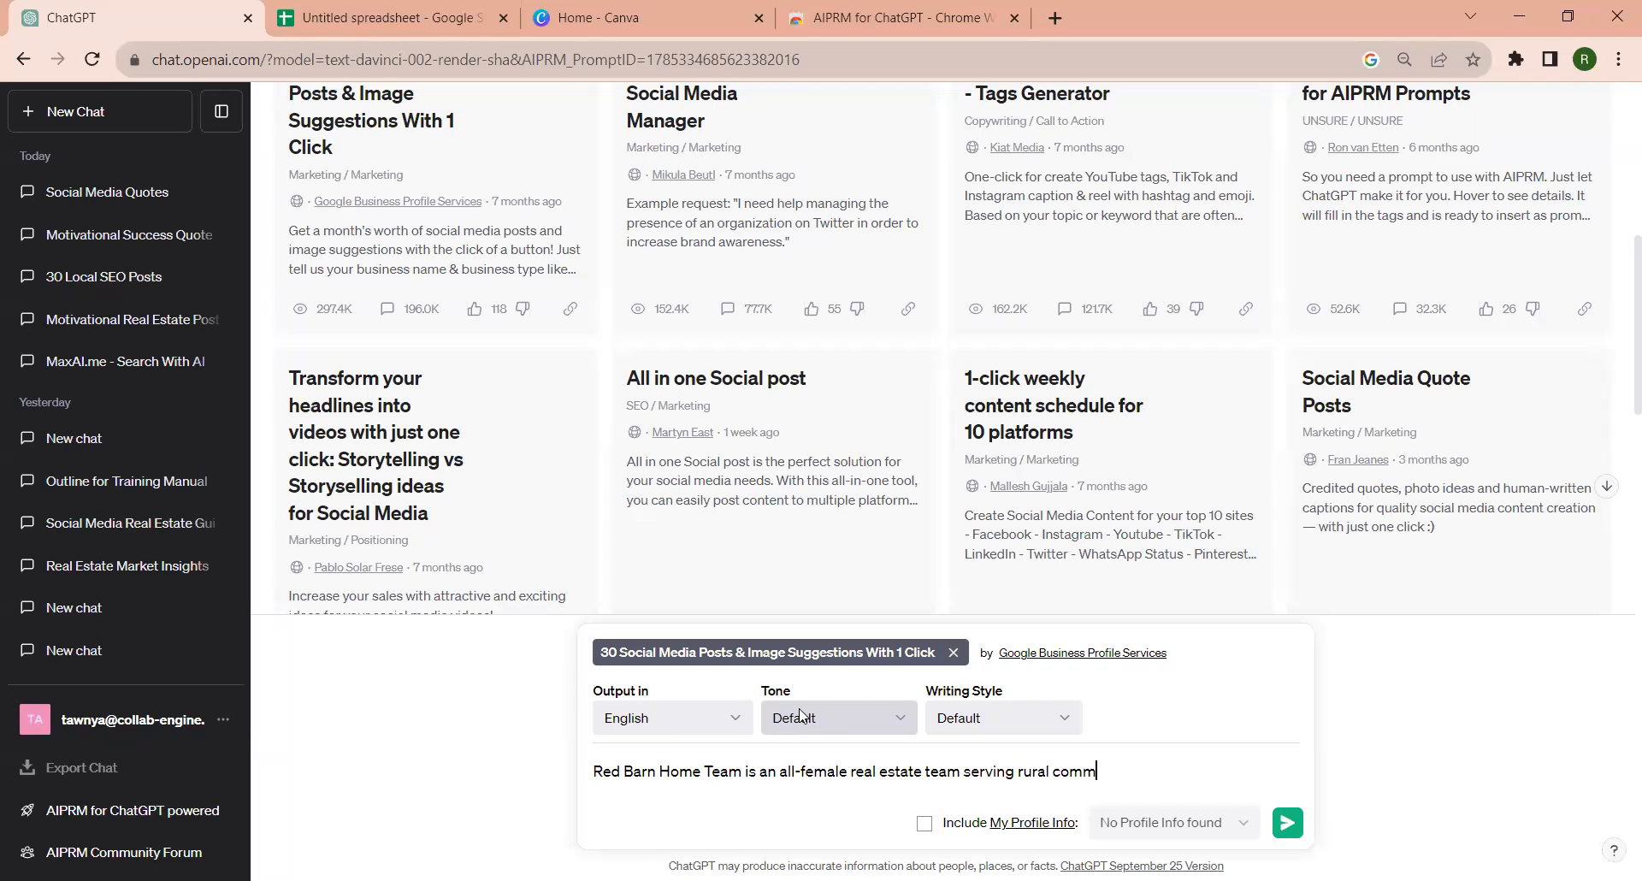
pyautogui.write('unities in Central ')
pyautogui.write('Ilino')
pyautogui.press('BackSpace')
pyautogui.press('BackSpace')
pyautogui.write('linois.')
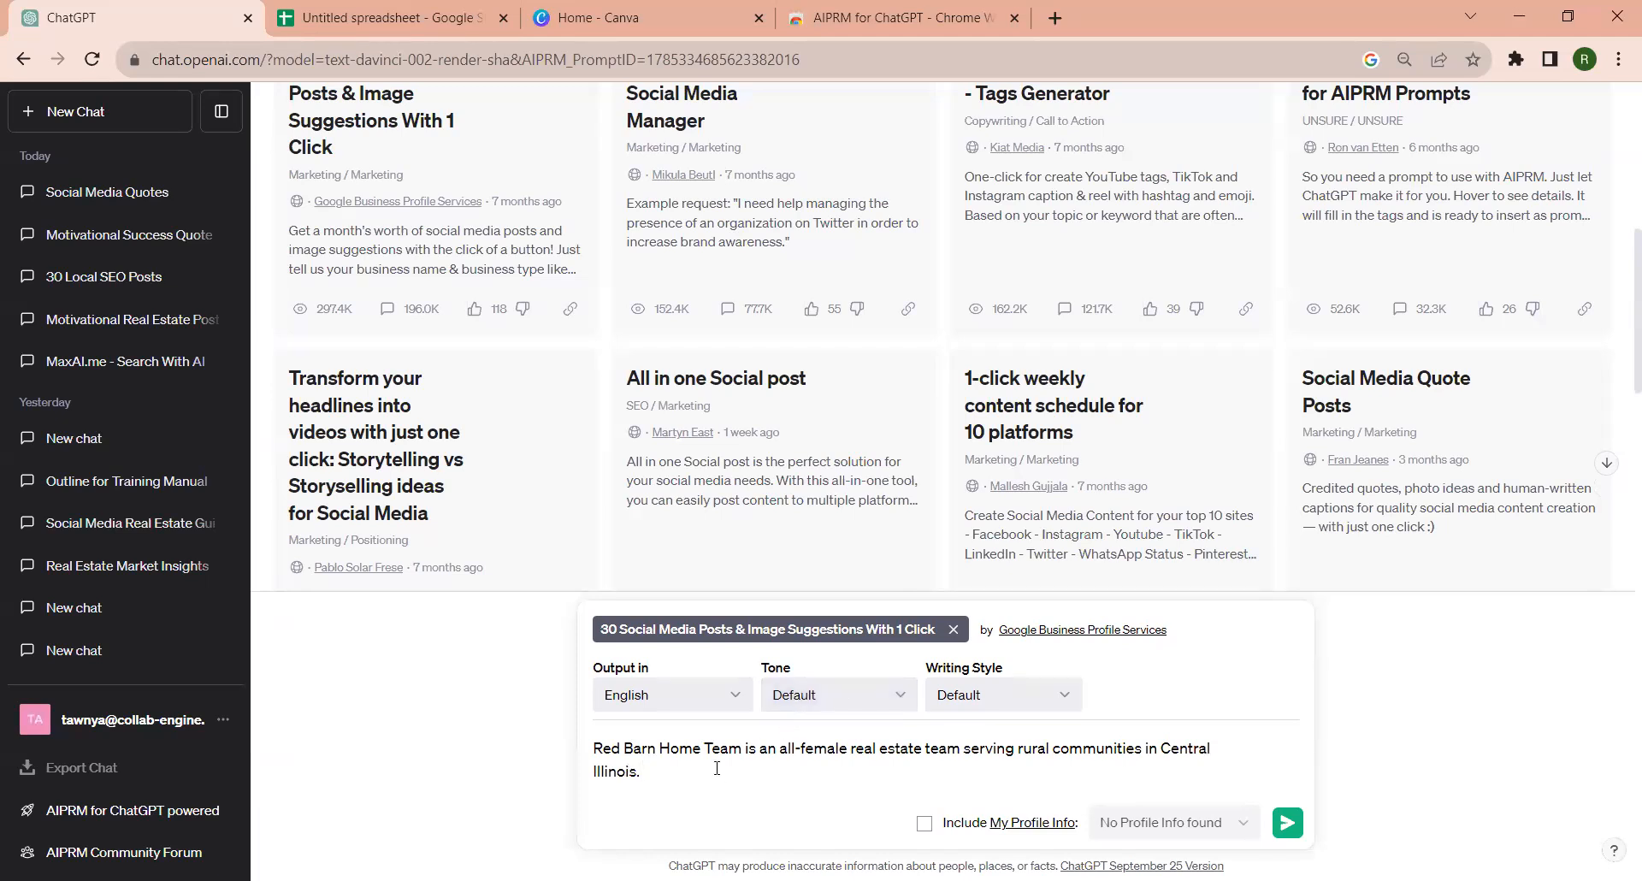
pyautogui.click(1290, 823)
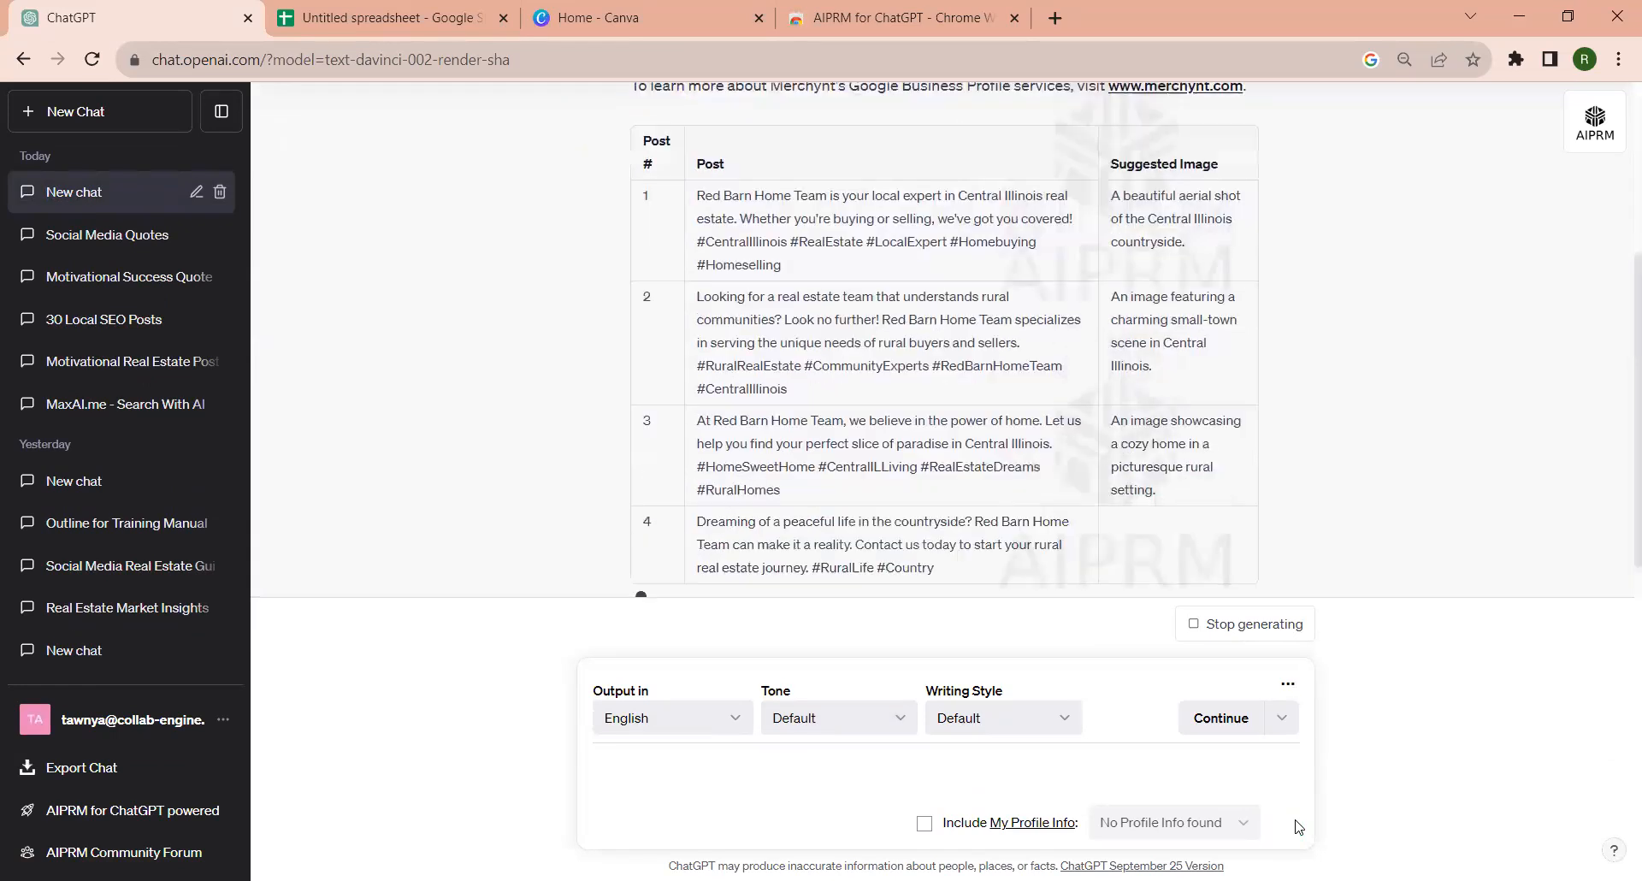
# Step: Review the generated table of social media posts, hashtags and suggested images from beginning to end
pyautogui.scroll(5, 950, 479)
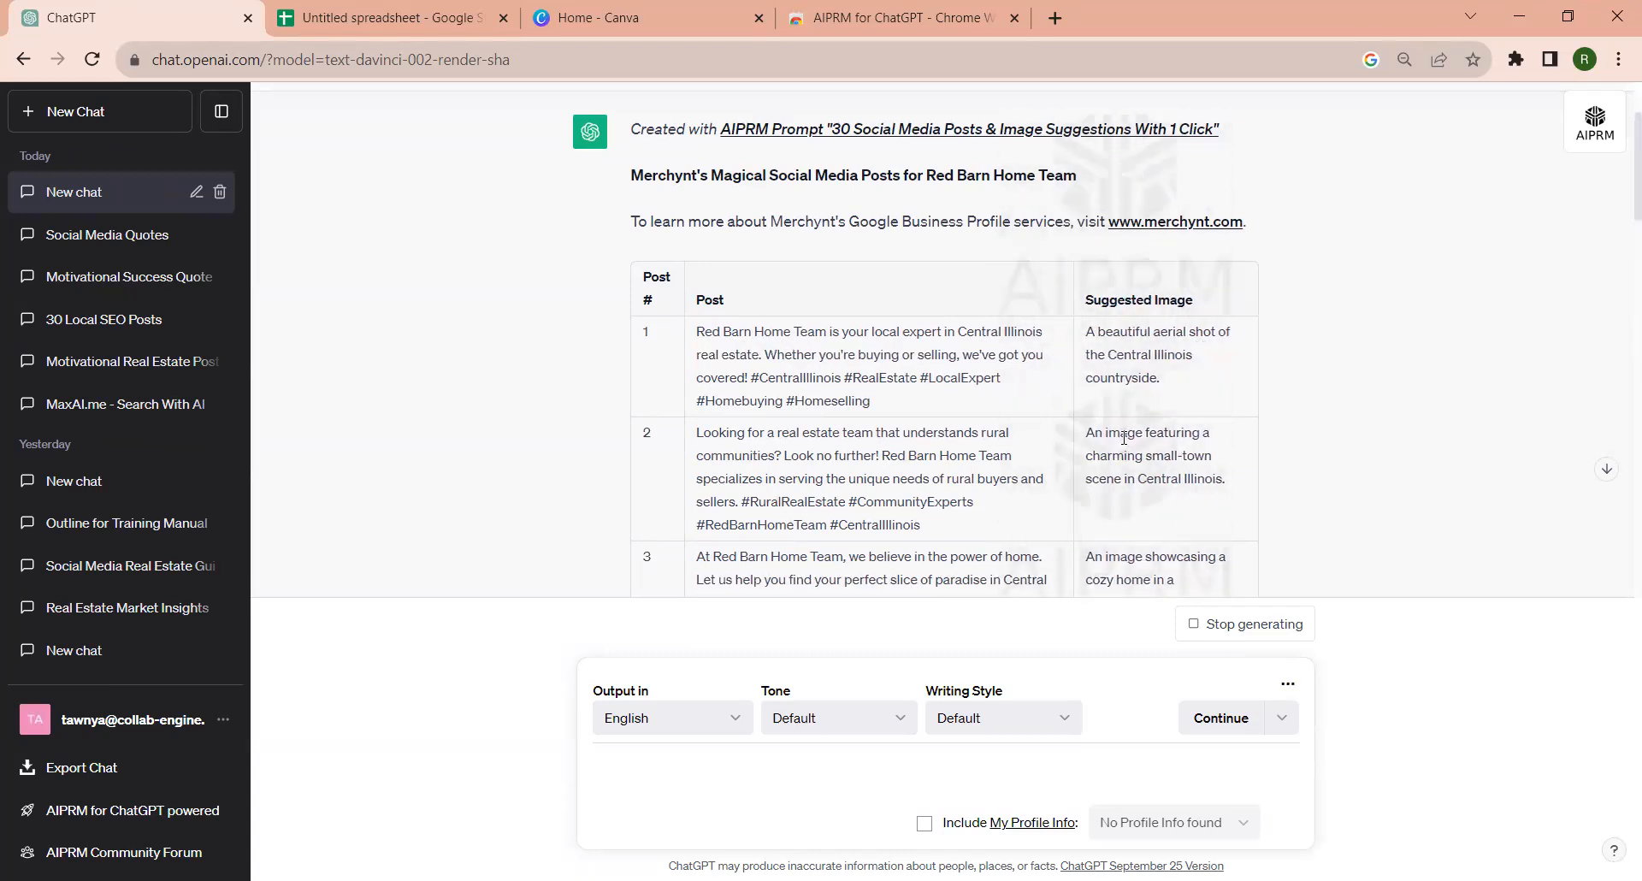
pyautogui.scroll(-5, 1078, 495)
pyautogui.scroll(-20, 1078, 495)
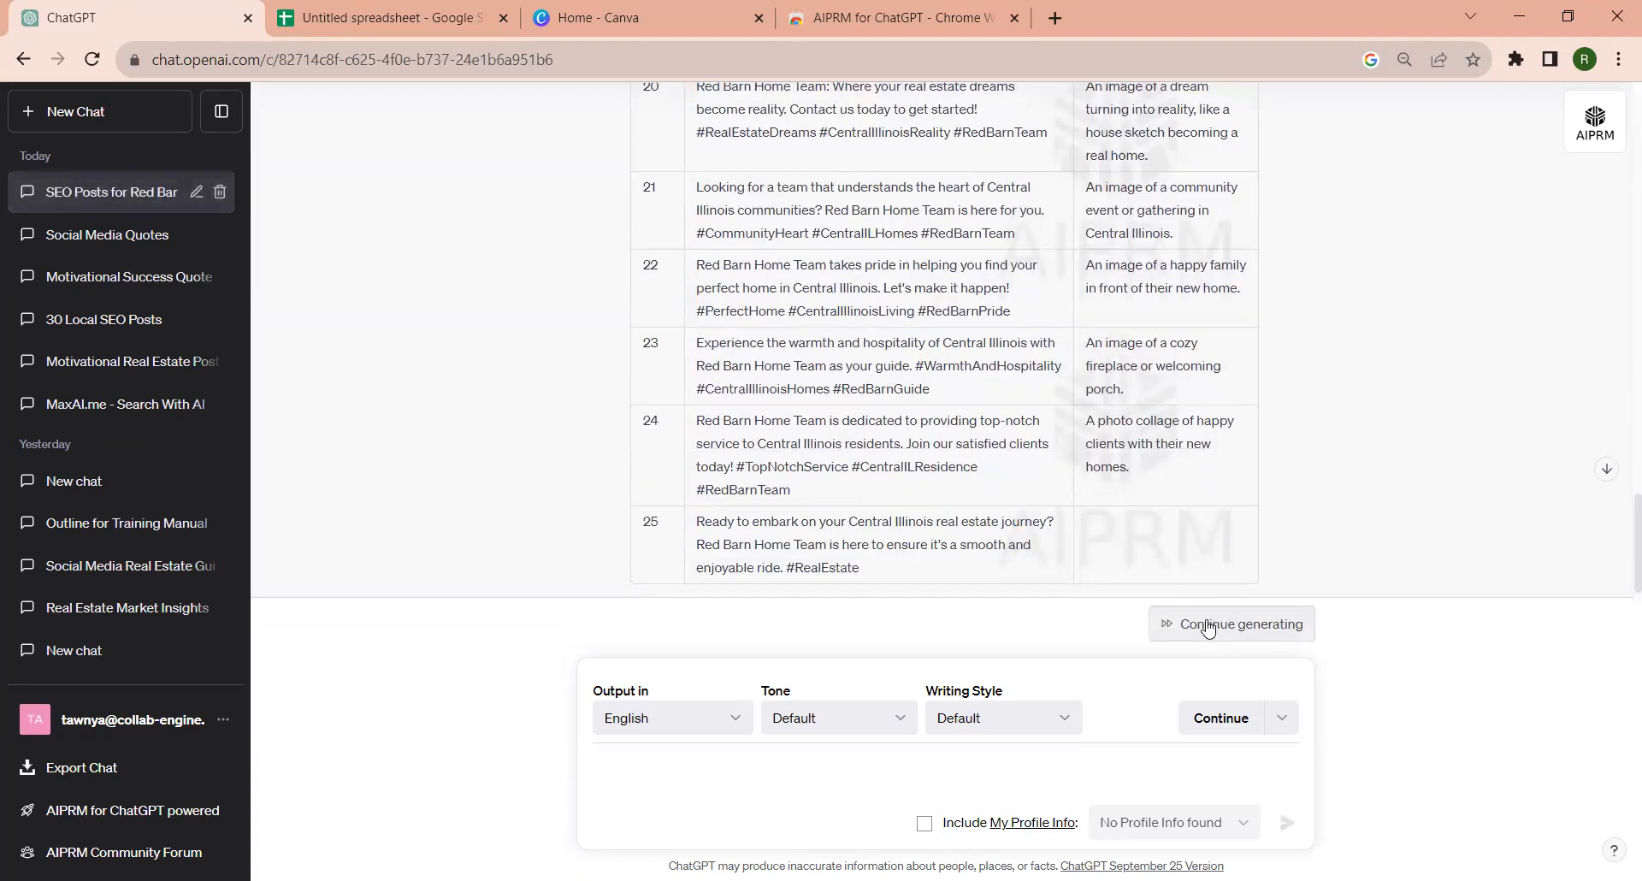
pyautogui.scroll(12, 1030, 461)
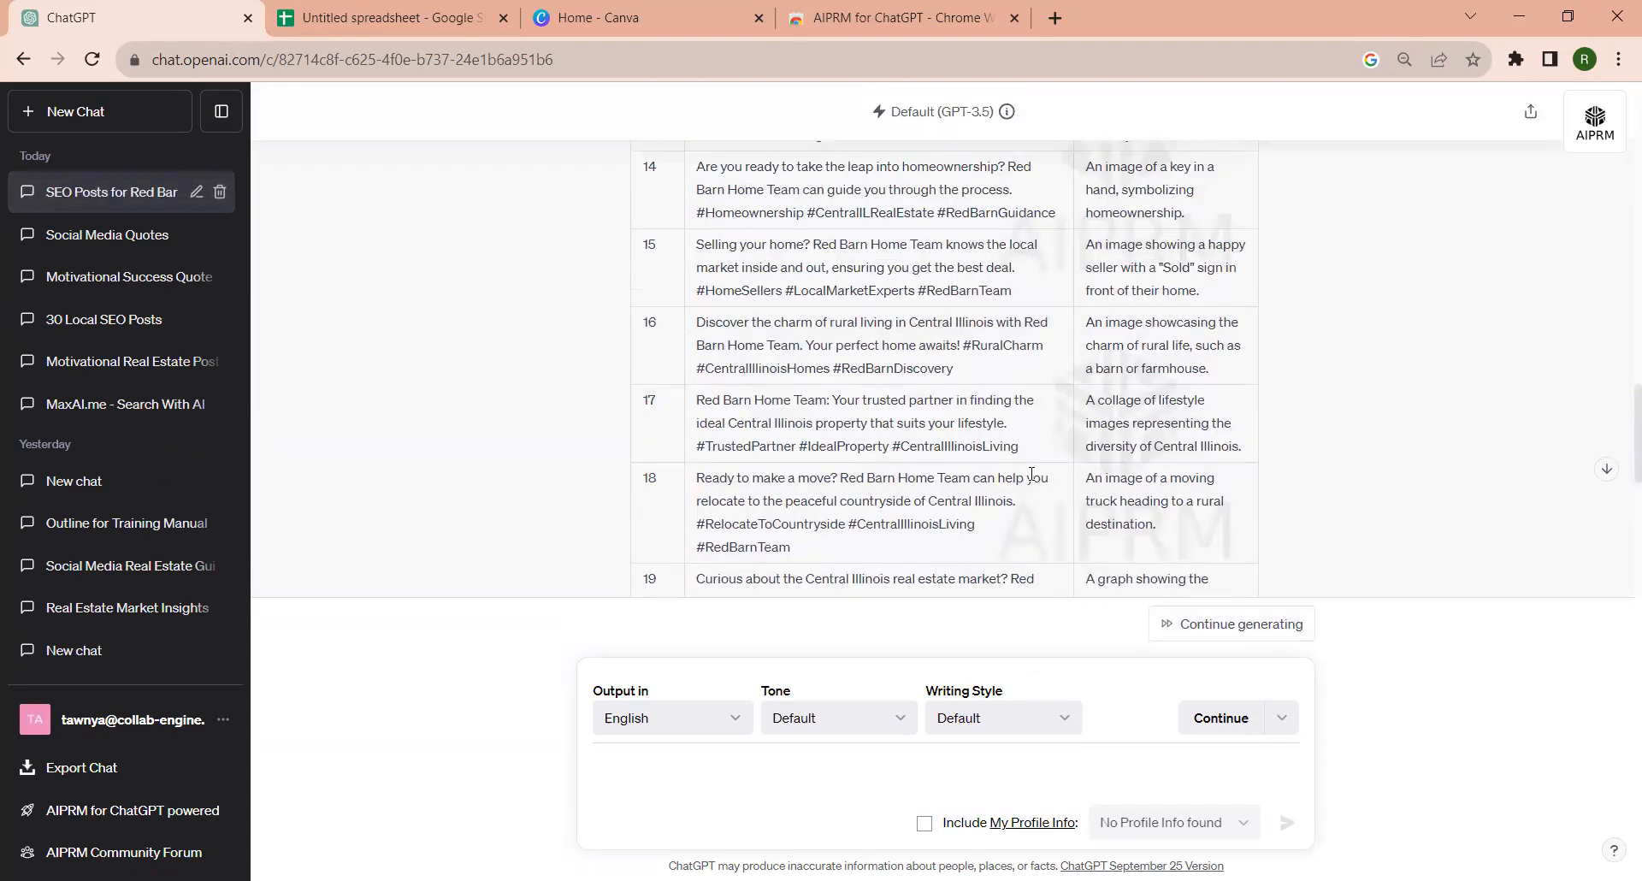
pyautogui.scroll(8, 1024, 479)
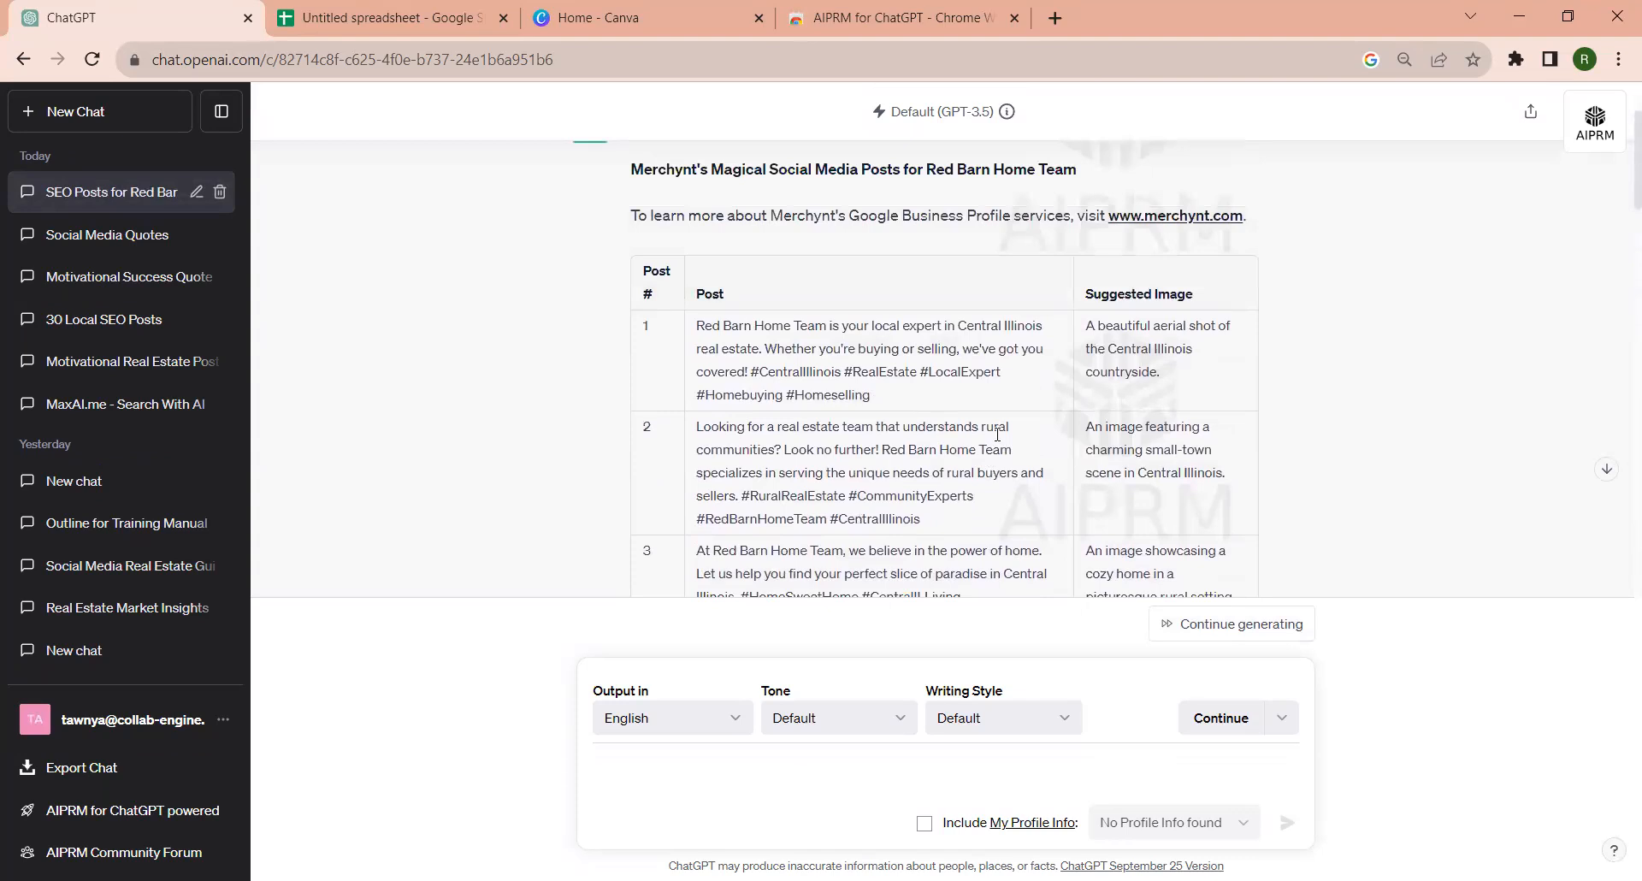
pyautogui.scroll(2, 998, 435)
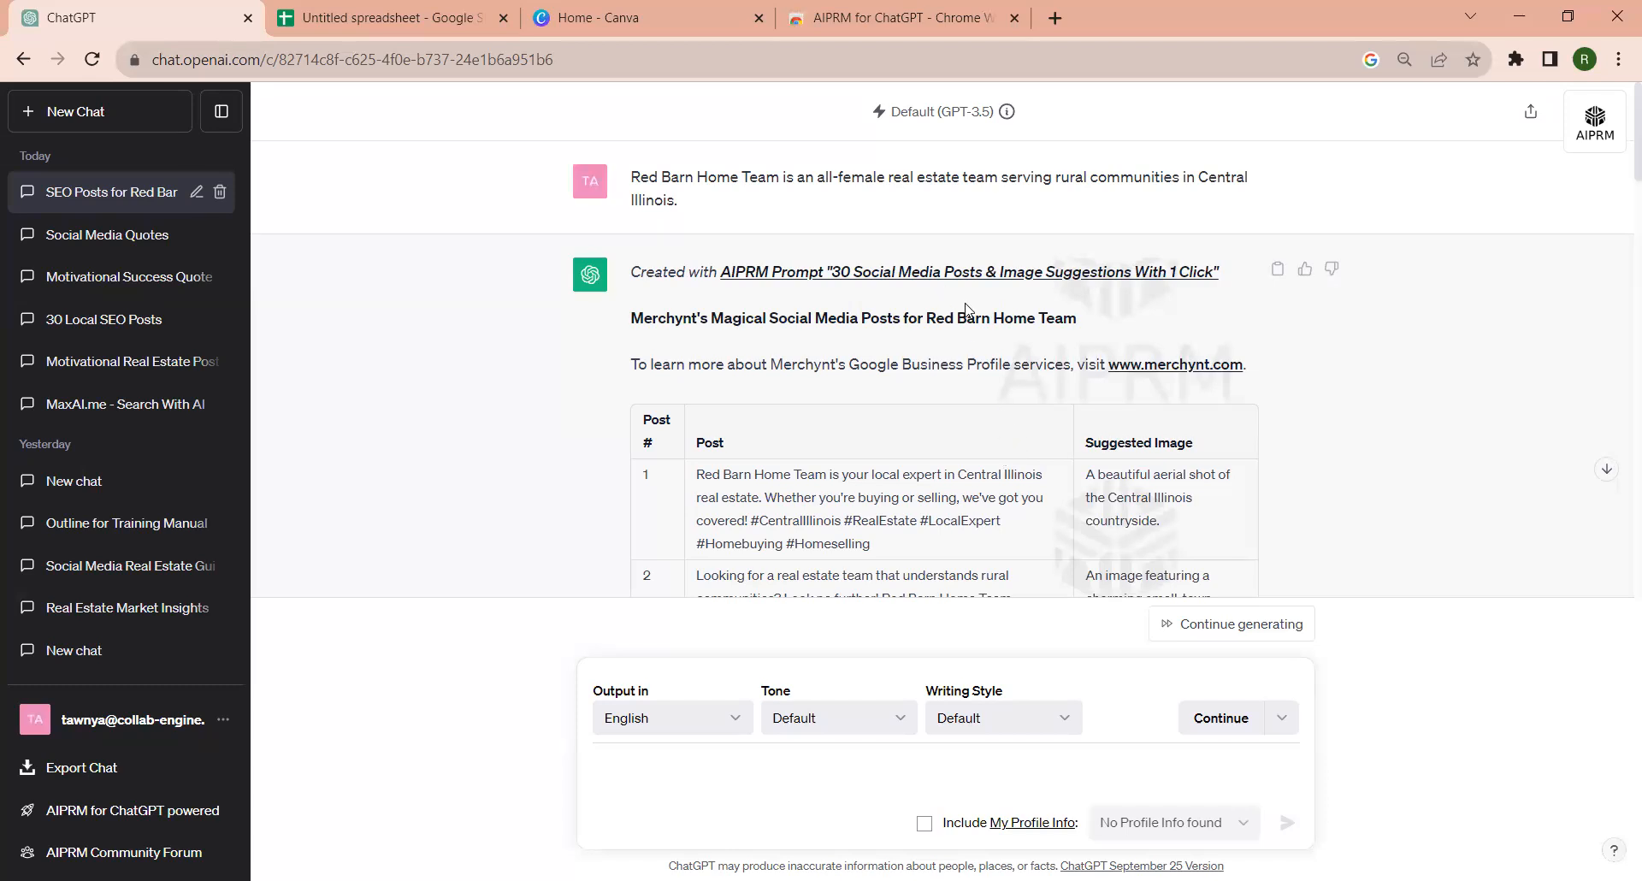
# Step: Start a new chat and search the public AIPRM prompts for "quotes"
pyautogui.click(100, 120)
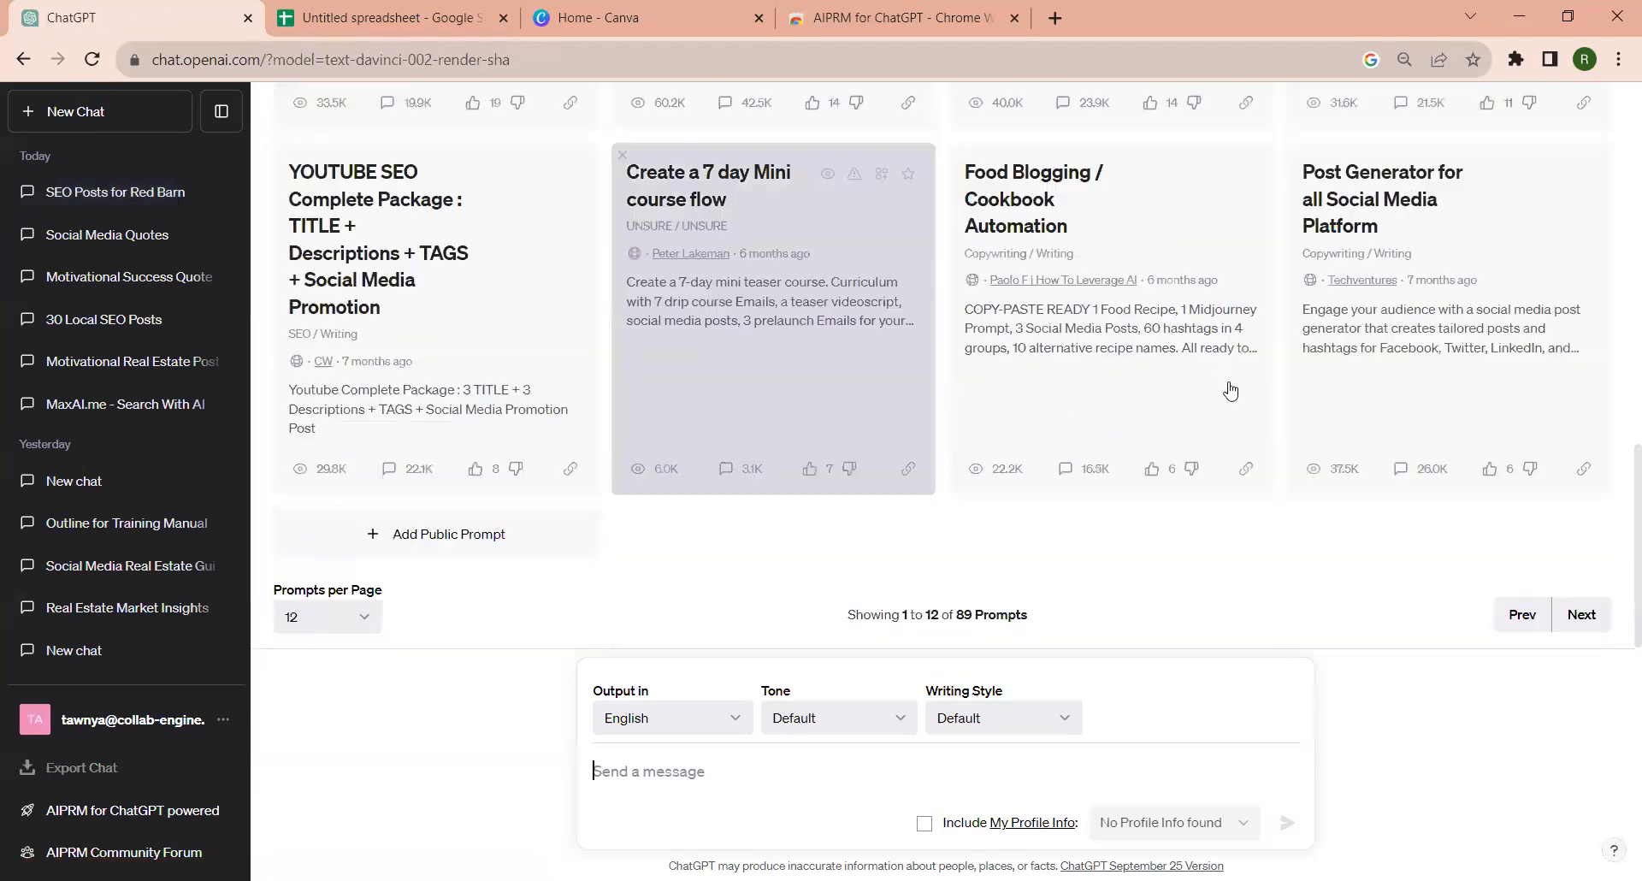
pyautogui.scroll(7, 1320, 374)
pyautogui.tripleClick(1360, 381)
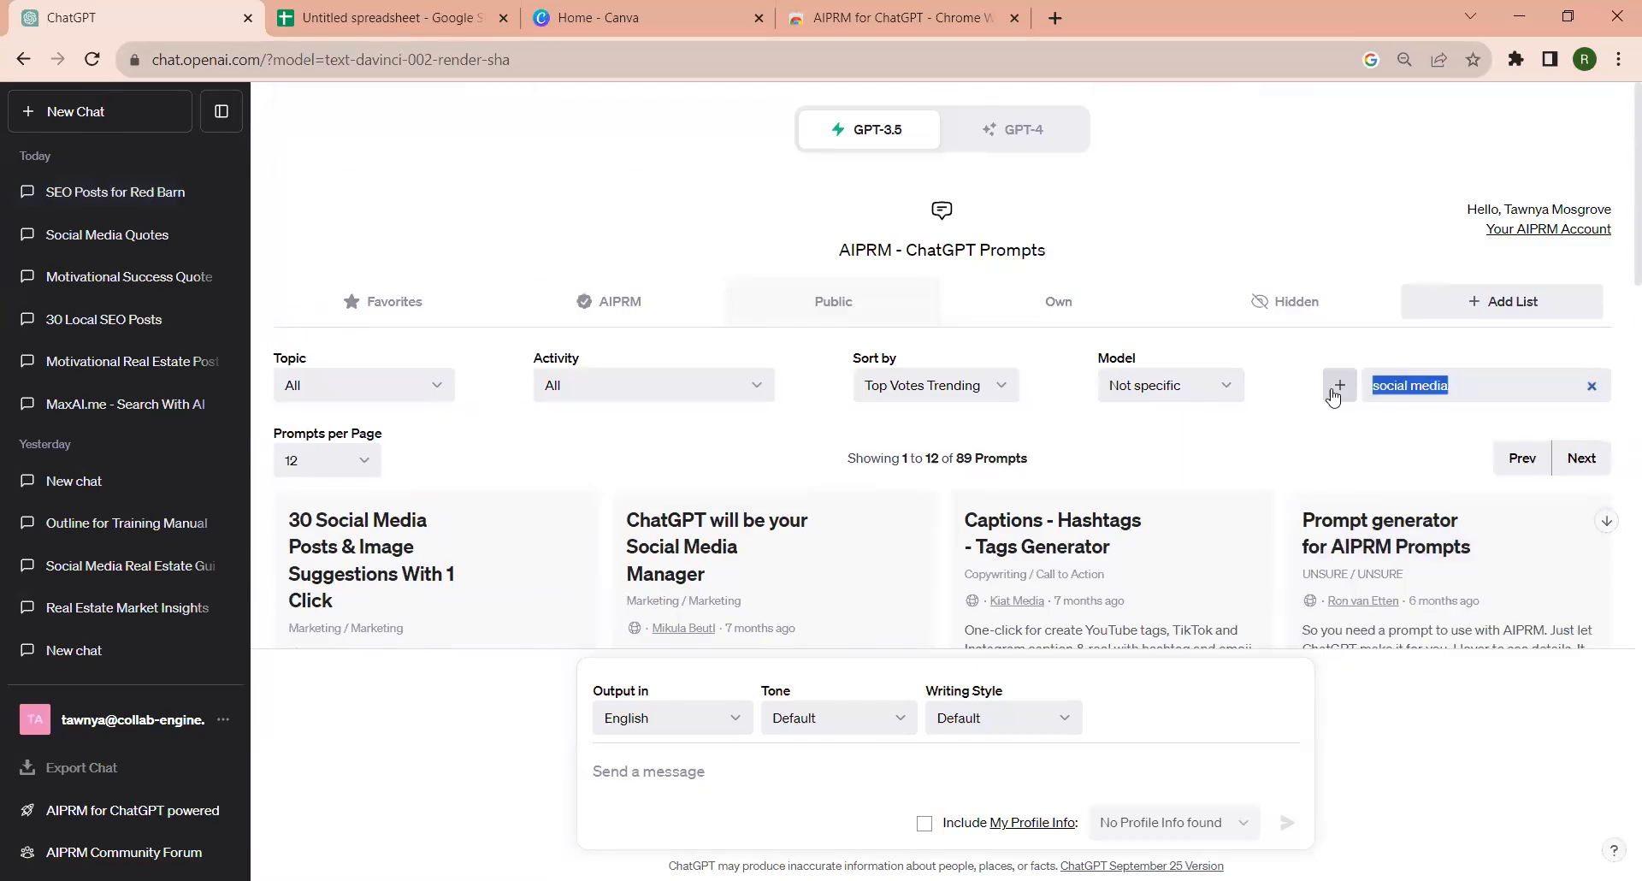
pyautogui.write('quotes')
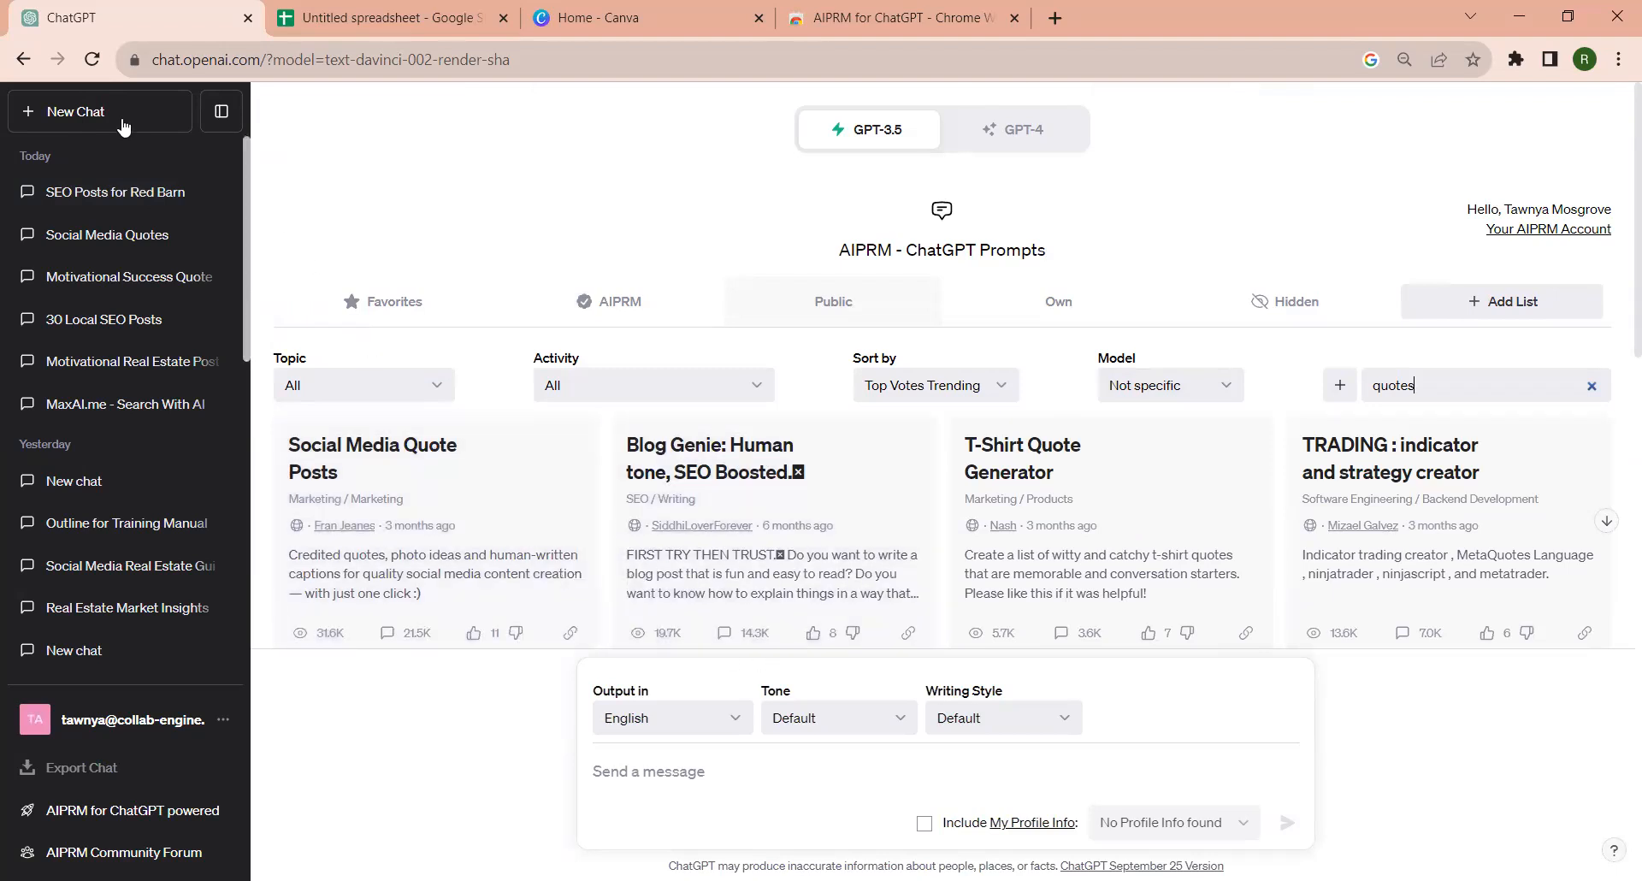
pyautogui.scroll(-10, 599, 514)
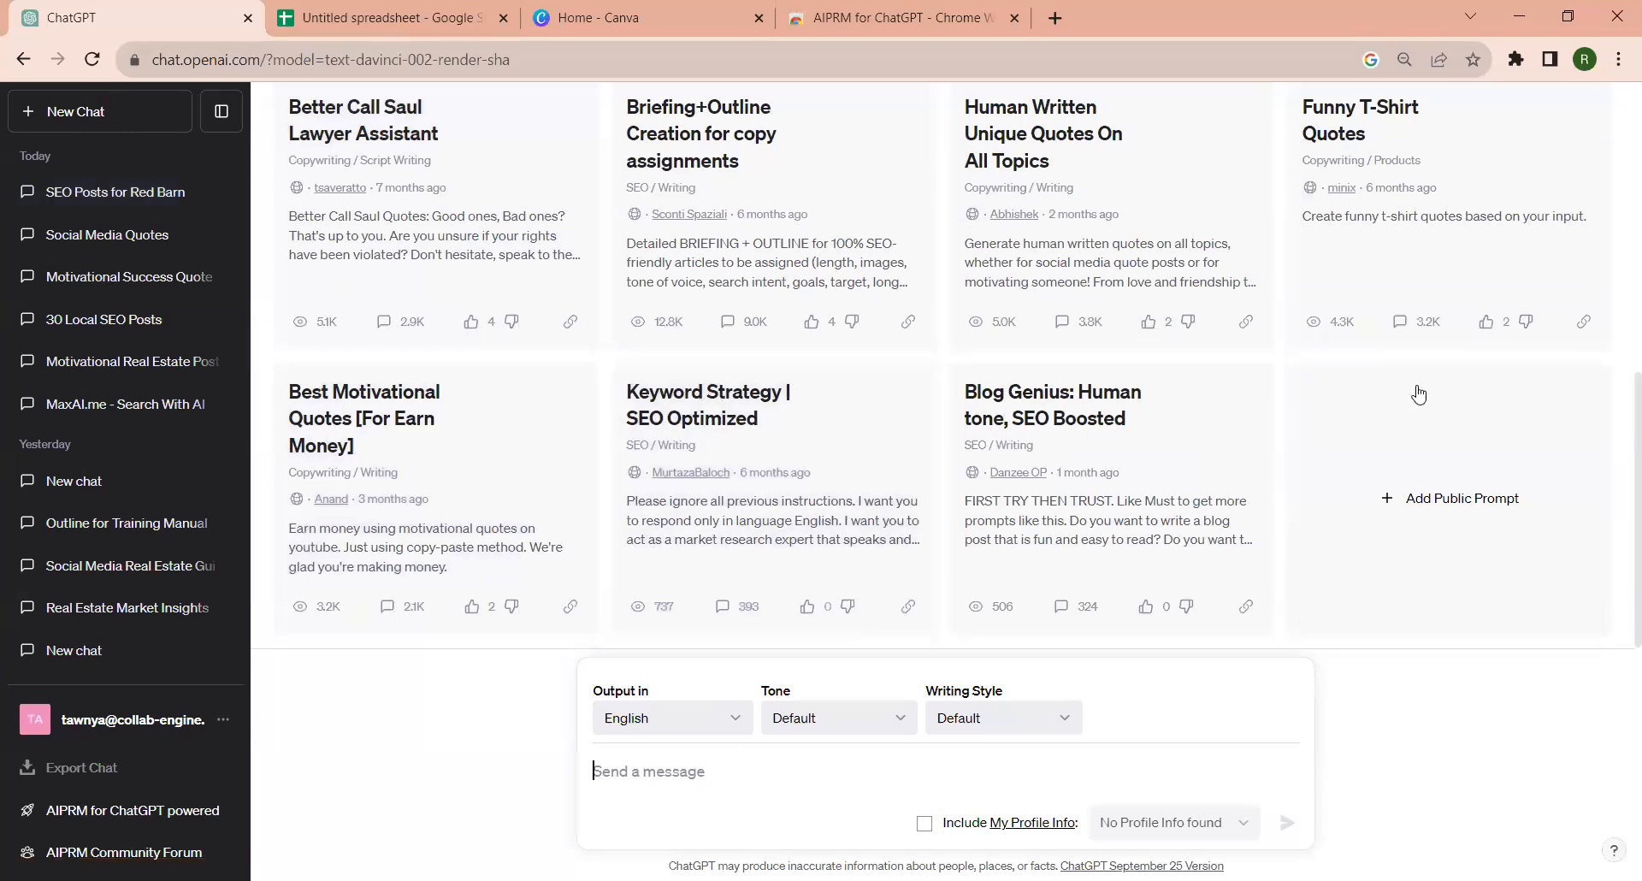
pyautogui.scroll(10, 1480, 299)
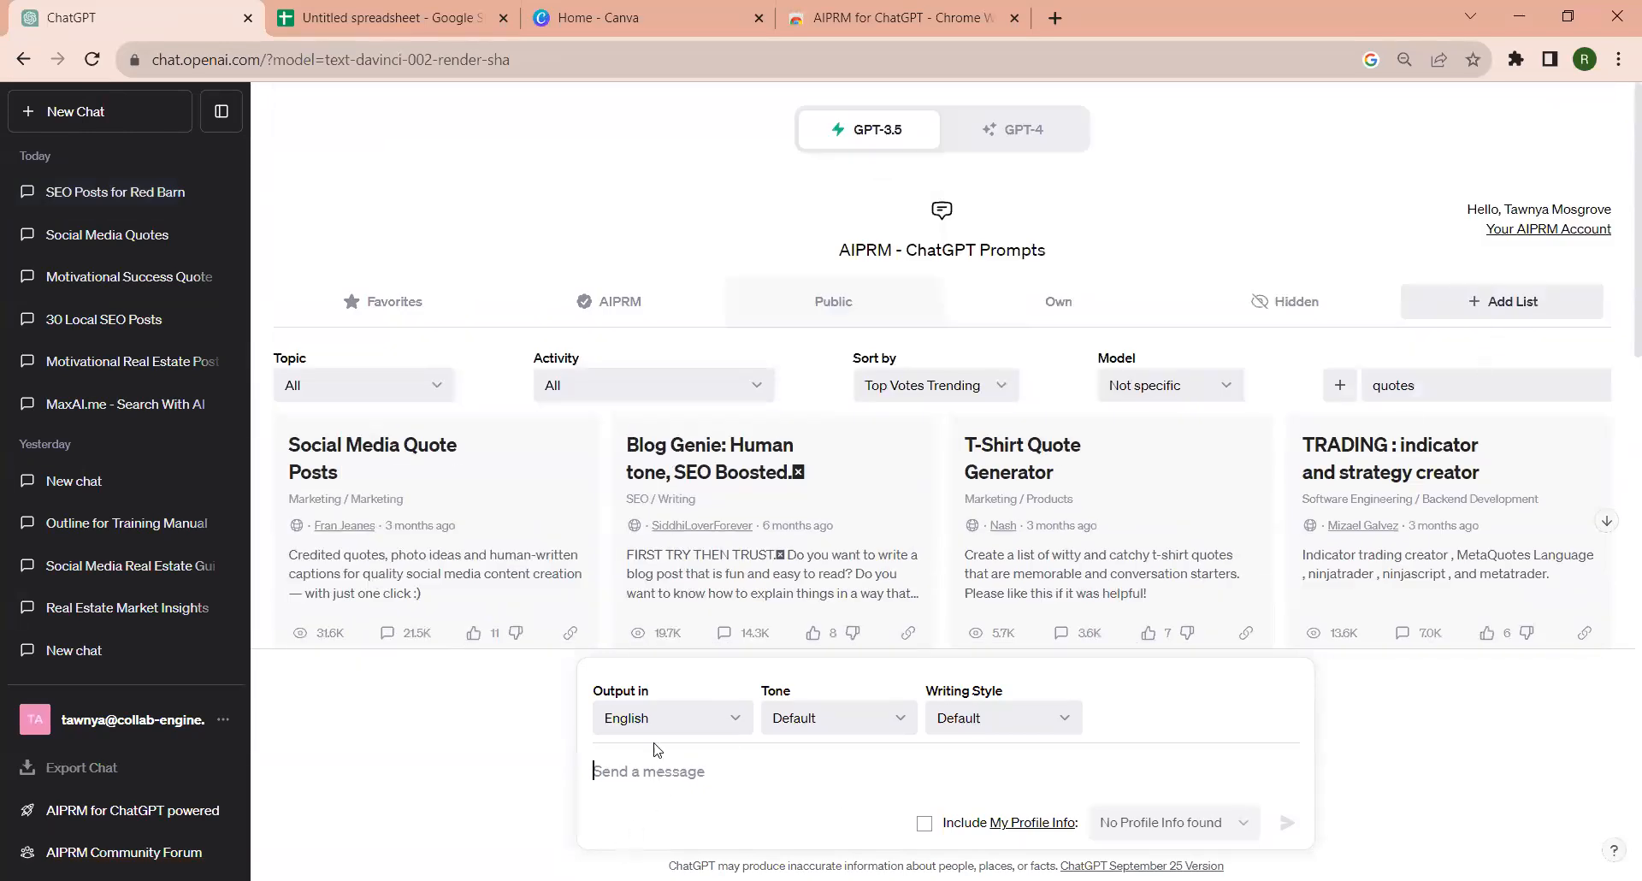
# Step: Send ChatGPT the message "give me 10 inspirational quotes about success"
pyautogui.write('give me')
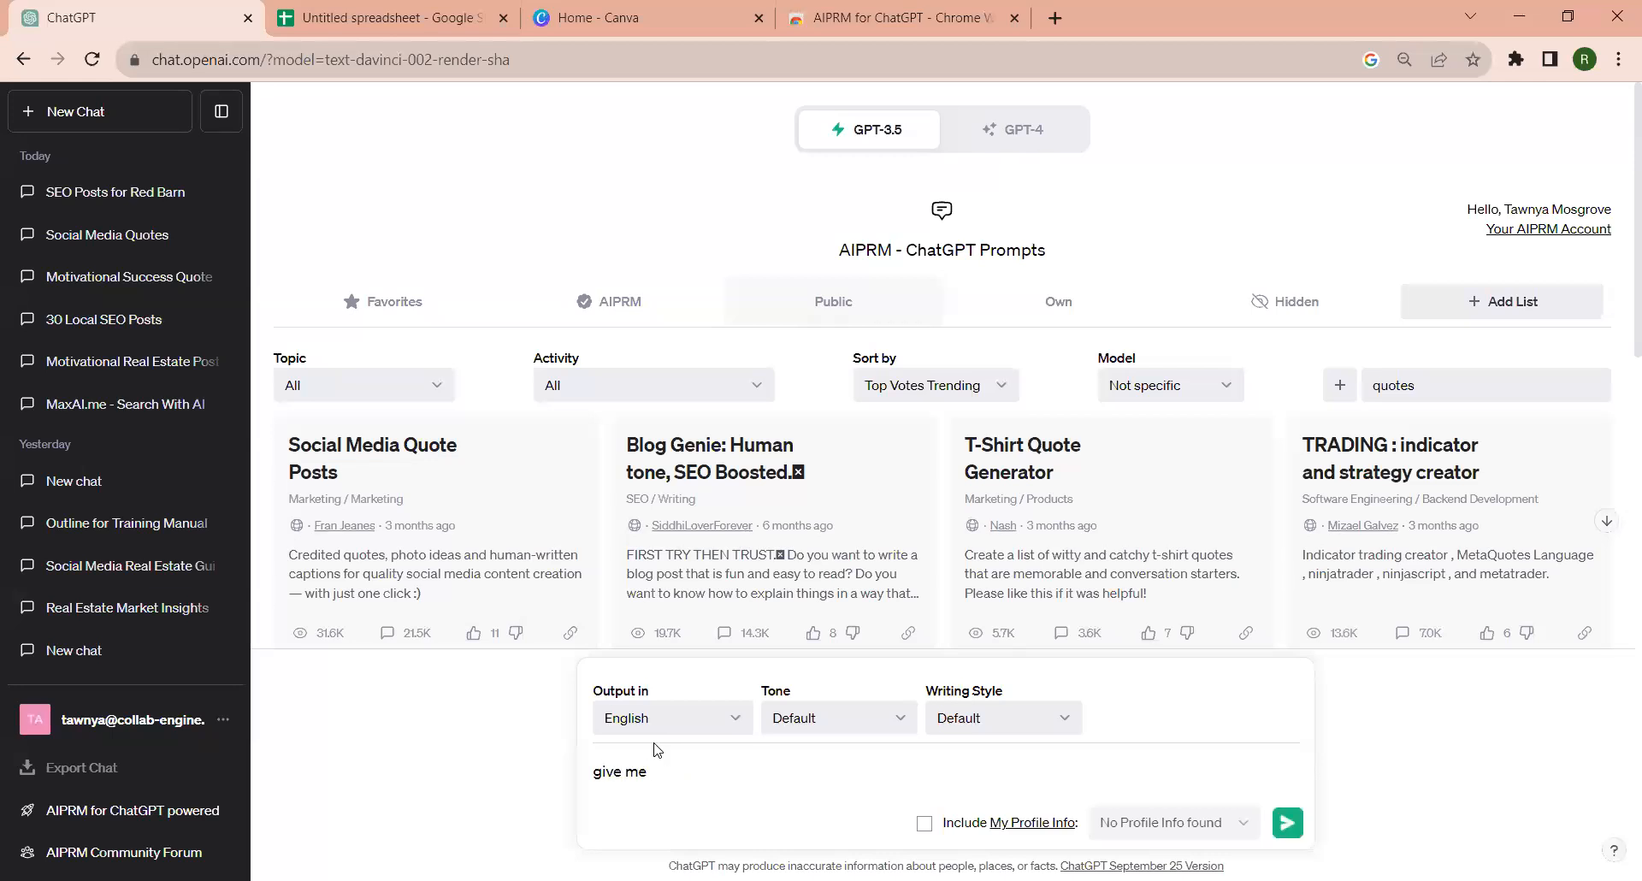
pyautogui.write('10 insp')
pyautogui.write('irationa')
pyautogui.write('l quotes for')
pyautogui.write('out s')
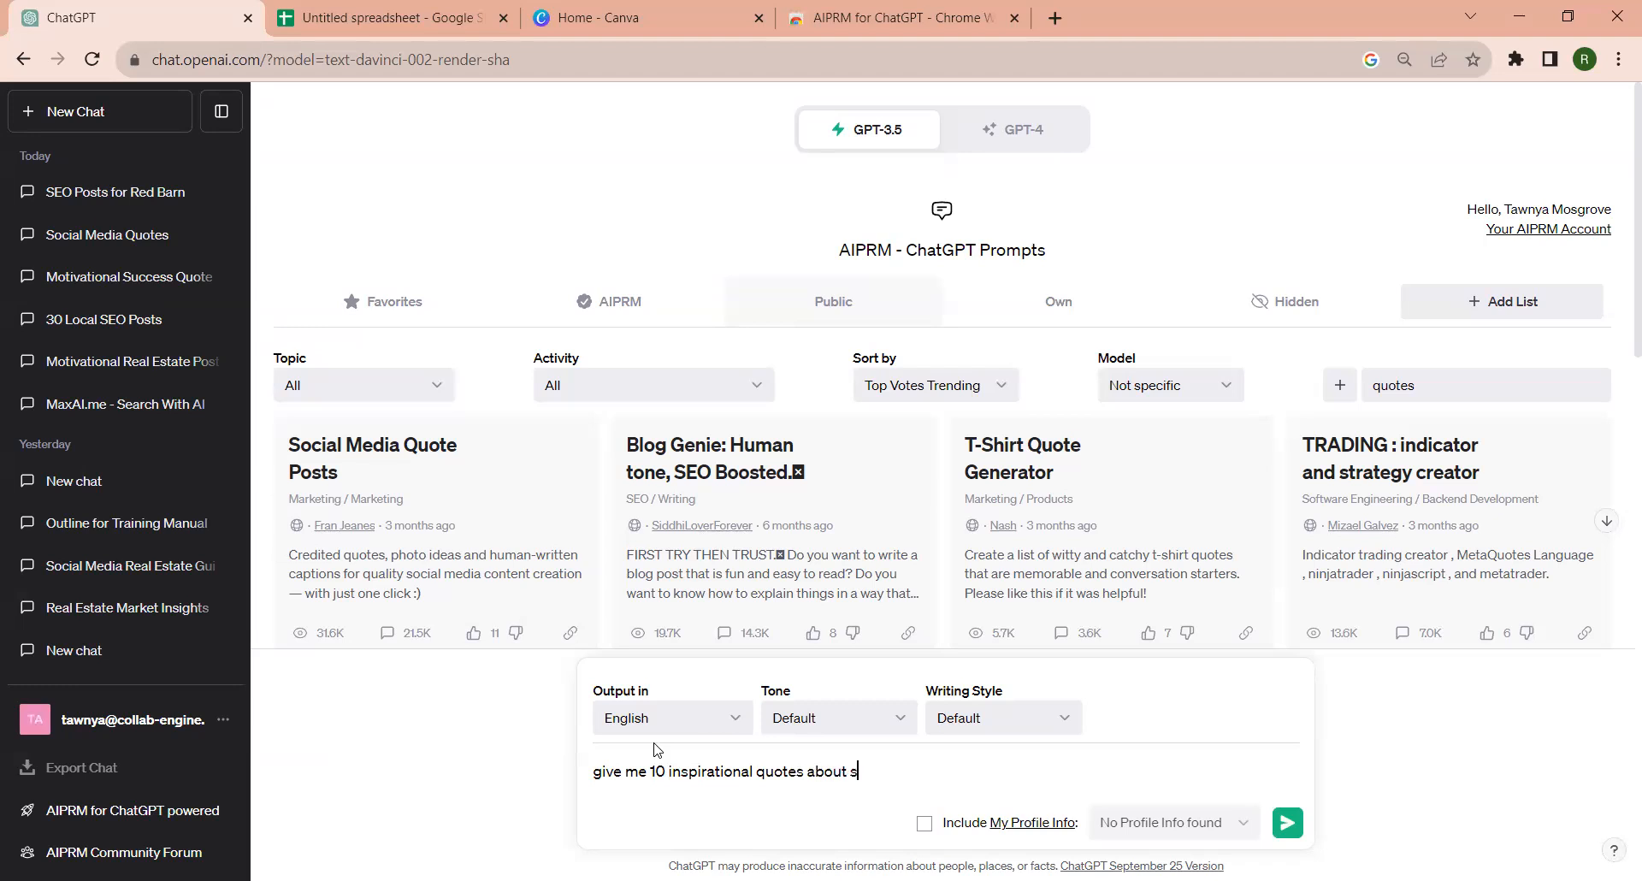
pyautogui.write('uccess')
pyautogui.press('Return')
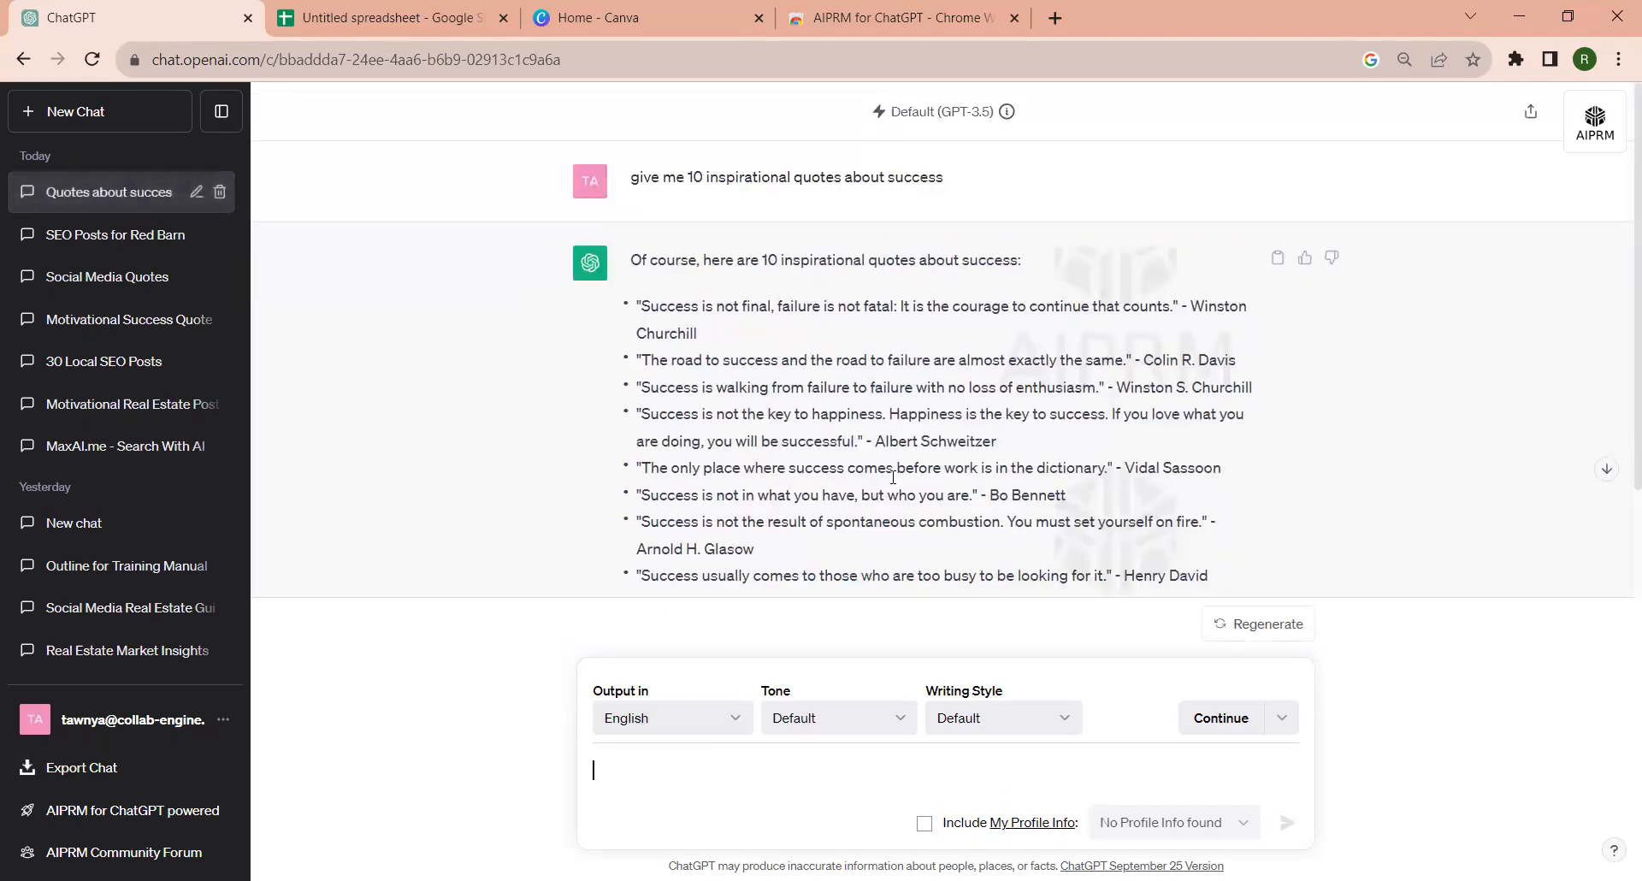
# Step: Copy ChatGPT's full response with the success quotes and paste it into the untitled Google Sheets spreadsheet starting at cell A1
pyautogui.scroll(-2, 1012, 386)
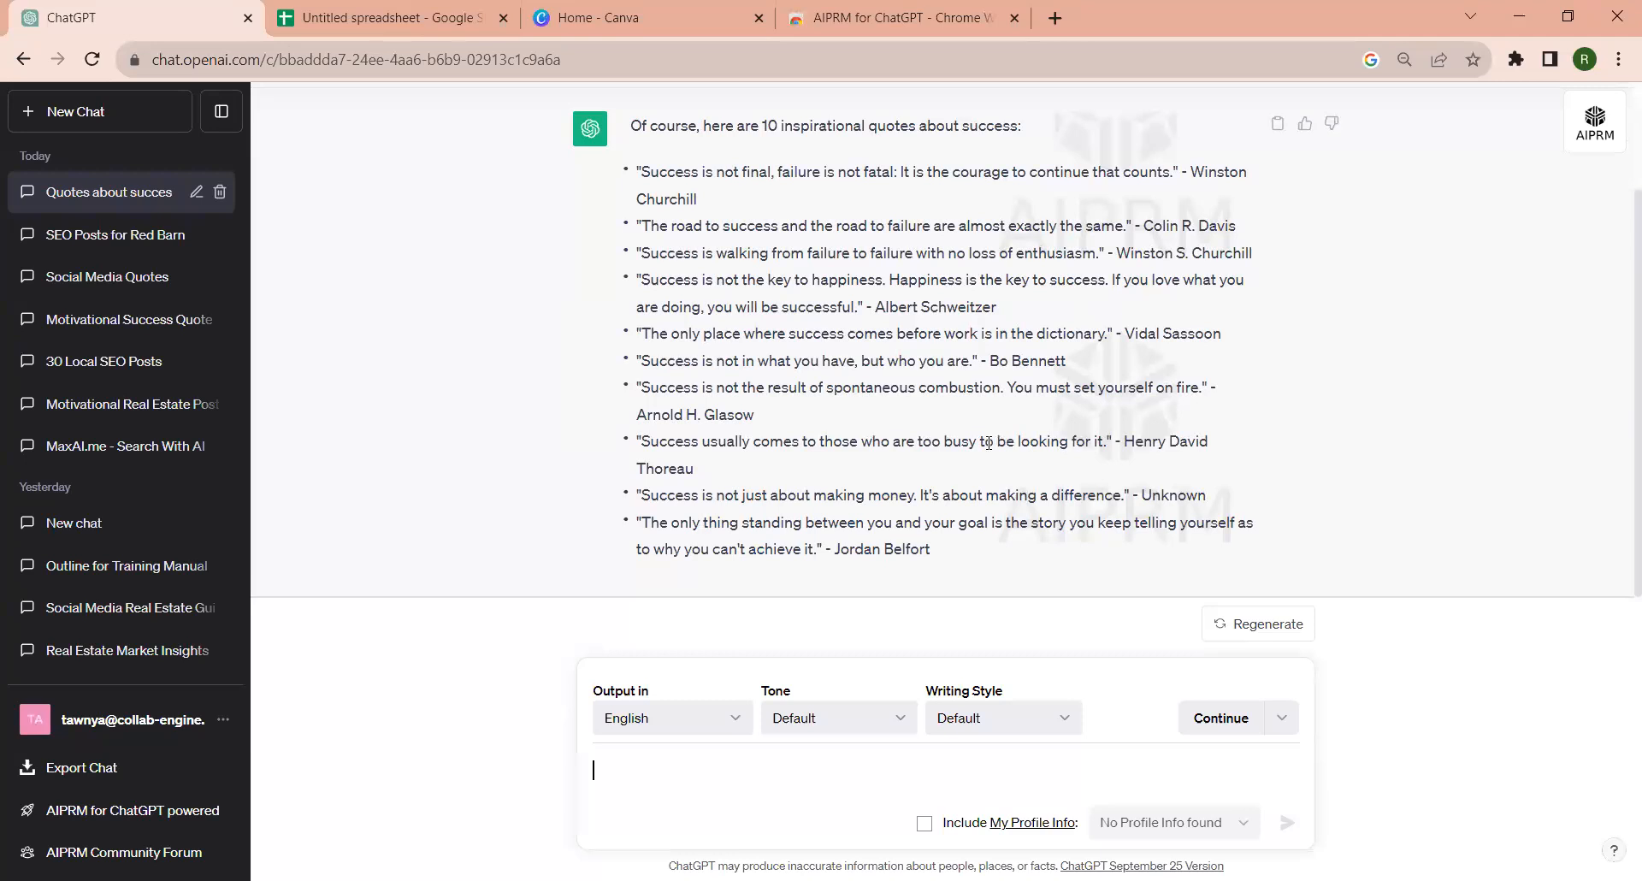
pyautogui.scroll(2, 988, 444)
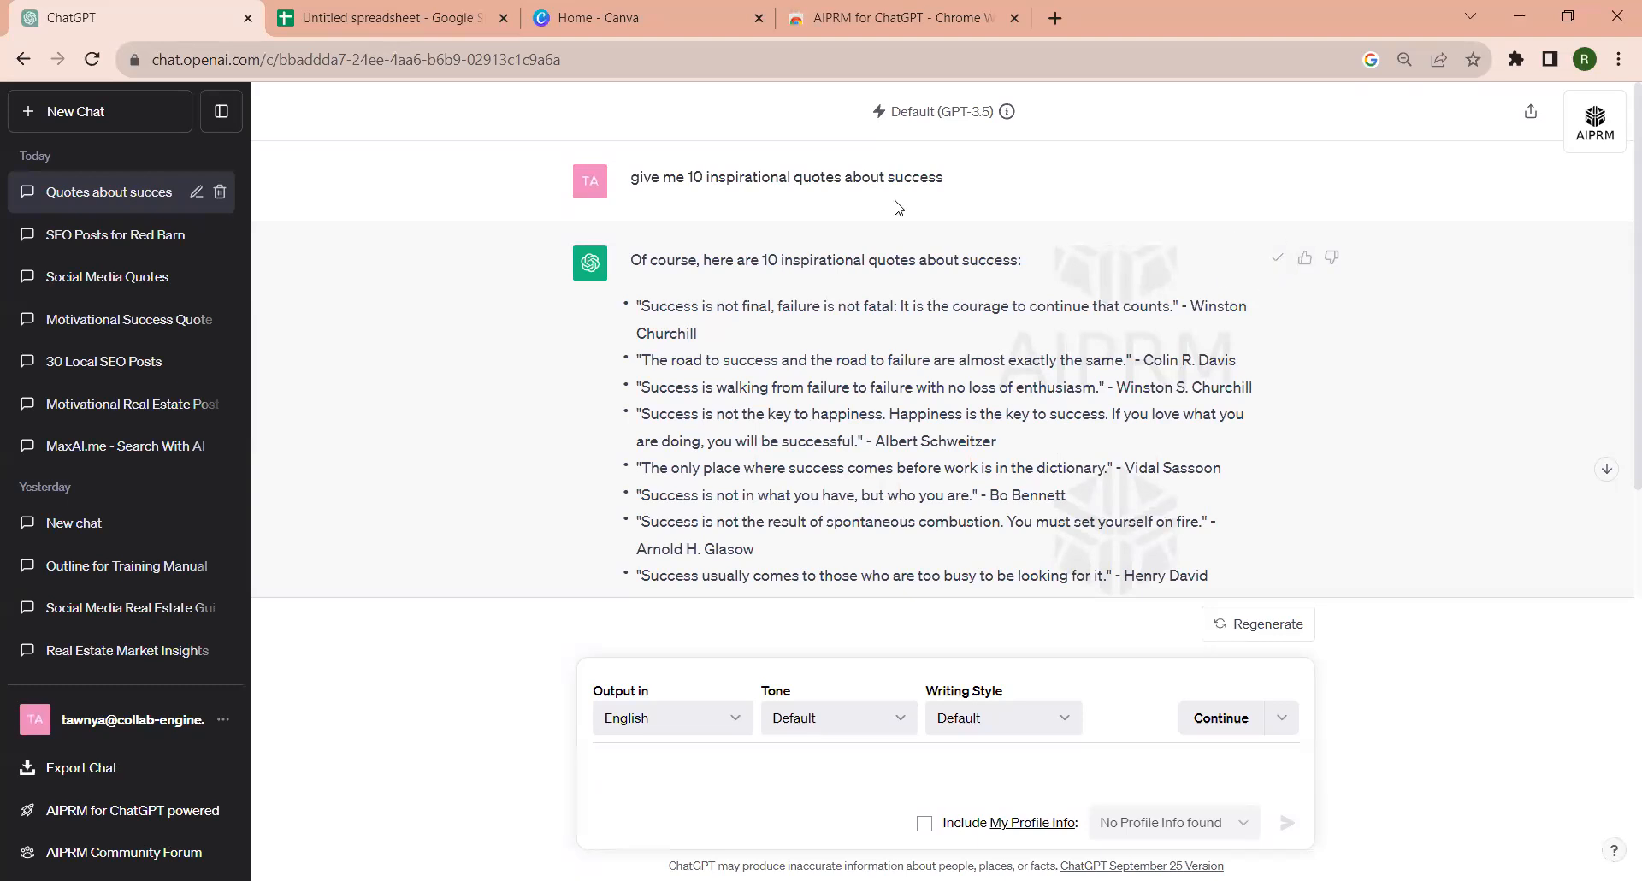
pyautogui.click(358, 19)
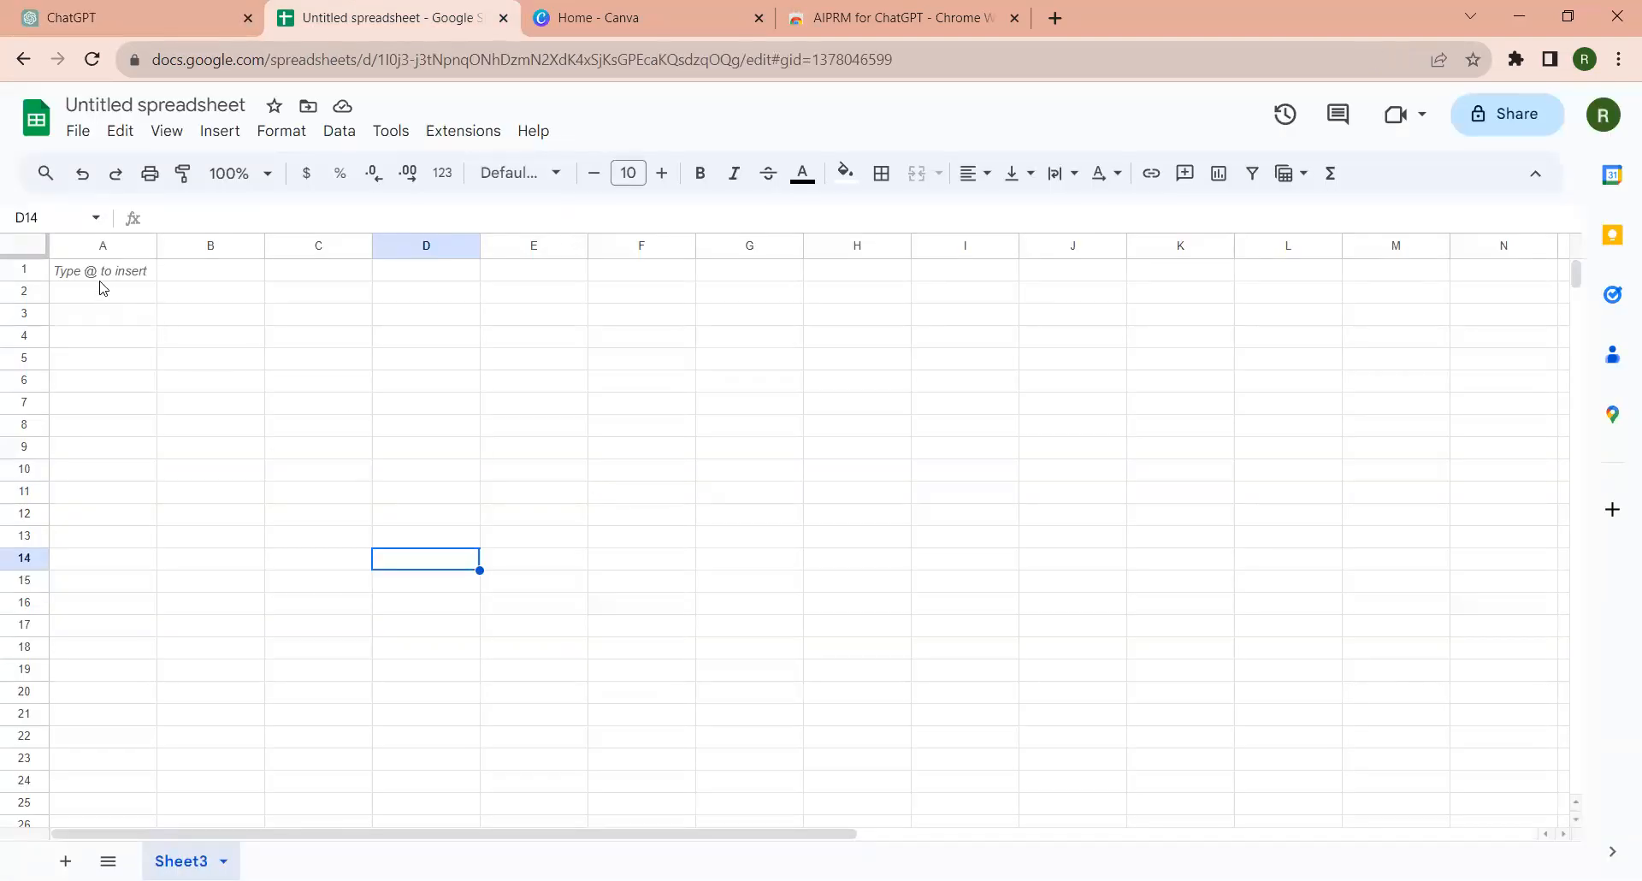
pyautogui.click(102, 285)
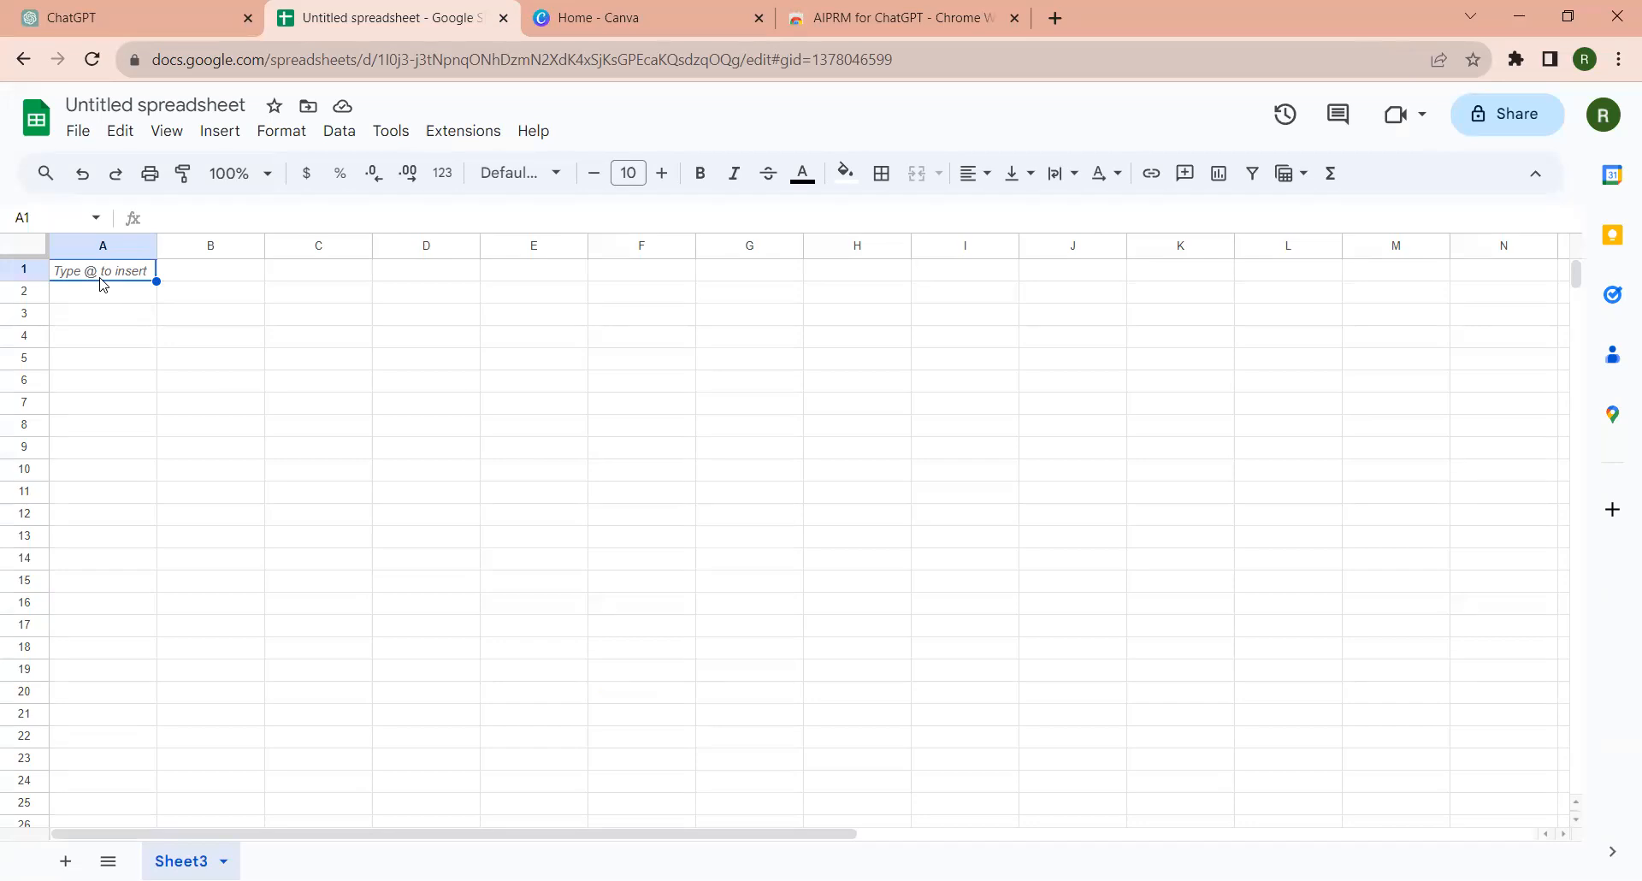
pyautogui.write('Of course, here are 10 inspirational quotes about success:  - "Success is not final, failure is not fatal: It is the courage to continue that counts." - Winston Churchill - "The road to success and the road to failure are almost exactly the same." - Colin R. Davis - "Success is walking from failure to failure with no loss of enthusiasm." - Winston S. Churchill - "Success is not the key to happiness. Happiness is the key to success. If you love what you are doing, you will be successful." - Albert Schweitzer - "The only place where success comes before work is in the dictionary." - Vidal Sassoon - "Success is not in what you have, but who you are." - Bo Bennett - "Success is not the result of spontaneous combustion. You must set yourself on fire." - Arnold H. Glasow - "Success usually comes to those who are too busy to be looking for it." - Henry David Thoreau - "Success is not just about making money. It\'s about making a difference." - Unknown - "The only thing standing between you and your goal is the story you keep telling yourself as to why you can\'t achieve it." - Jordan Belfort')
pyautogui.click(450, 626)
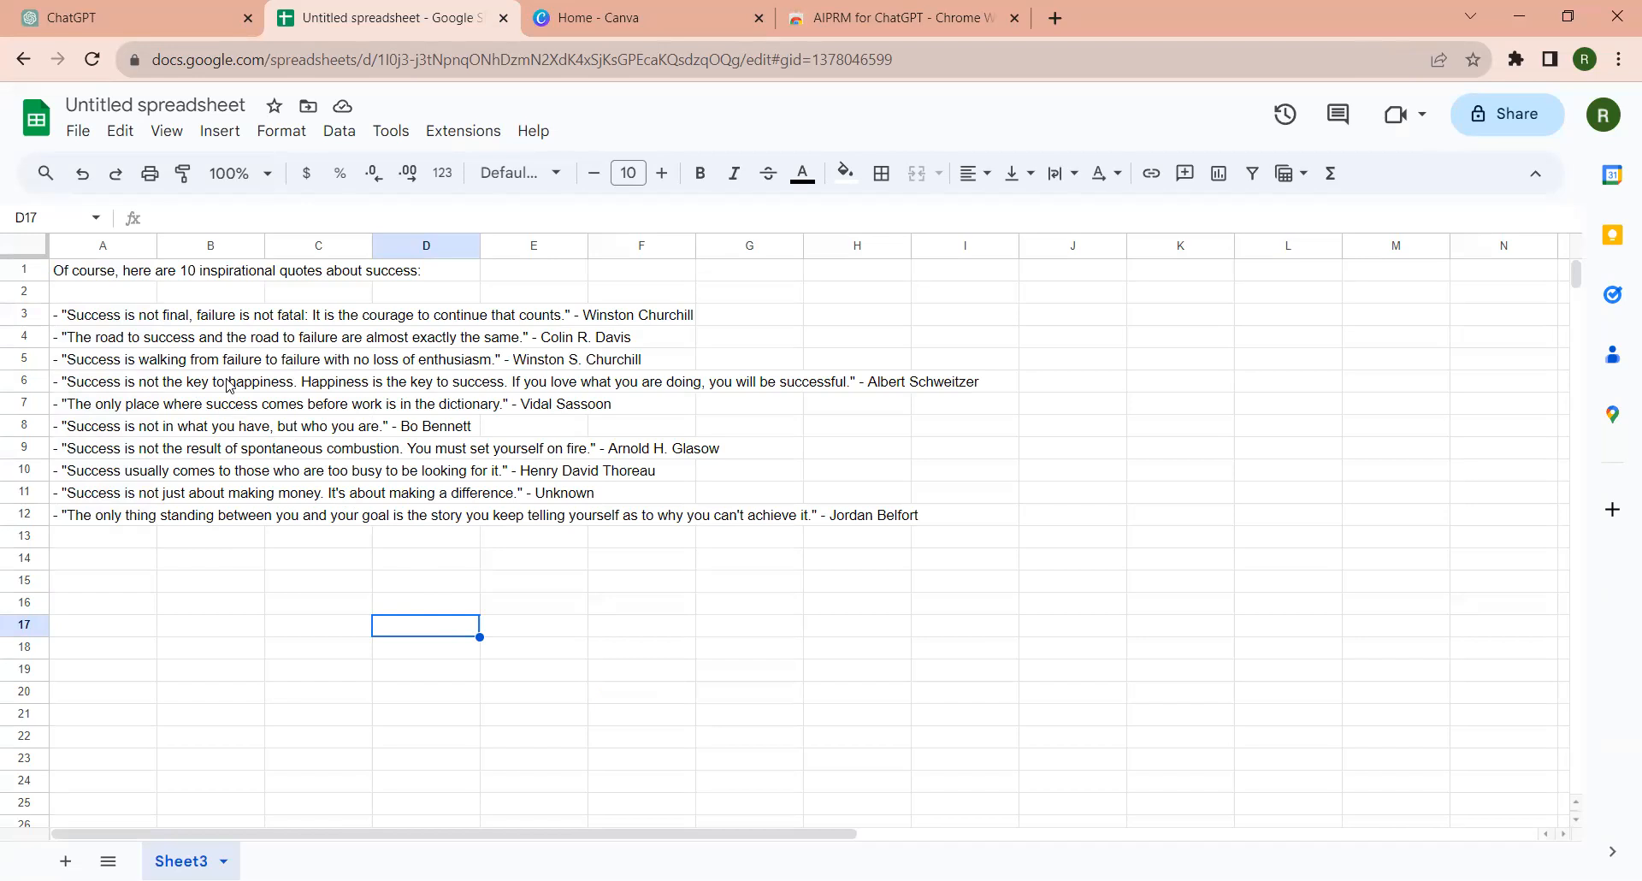
# Step: Delete rows 1 and 2, which hold the introductory sentence and the blank row above the quotes
pyautogui.click(107, 359)
pyautogui.moveTo(26, 270); pyautogui.dragTo(26, 287)
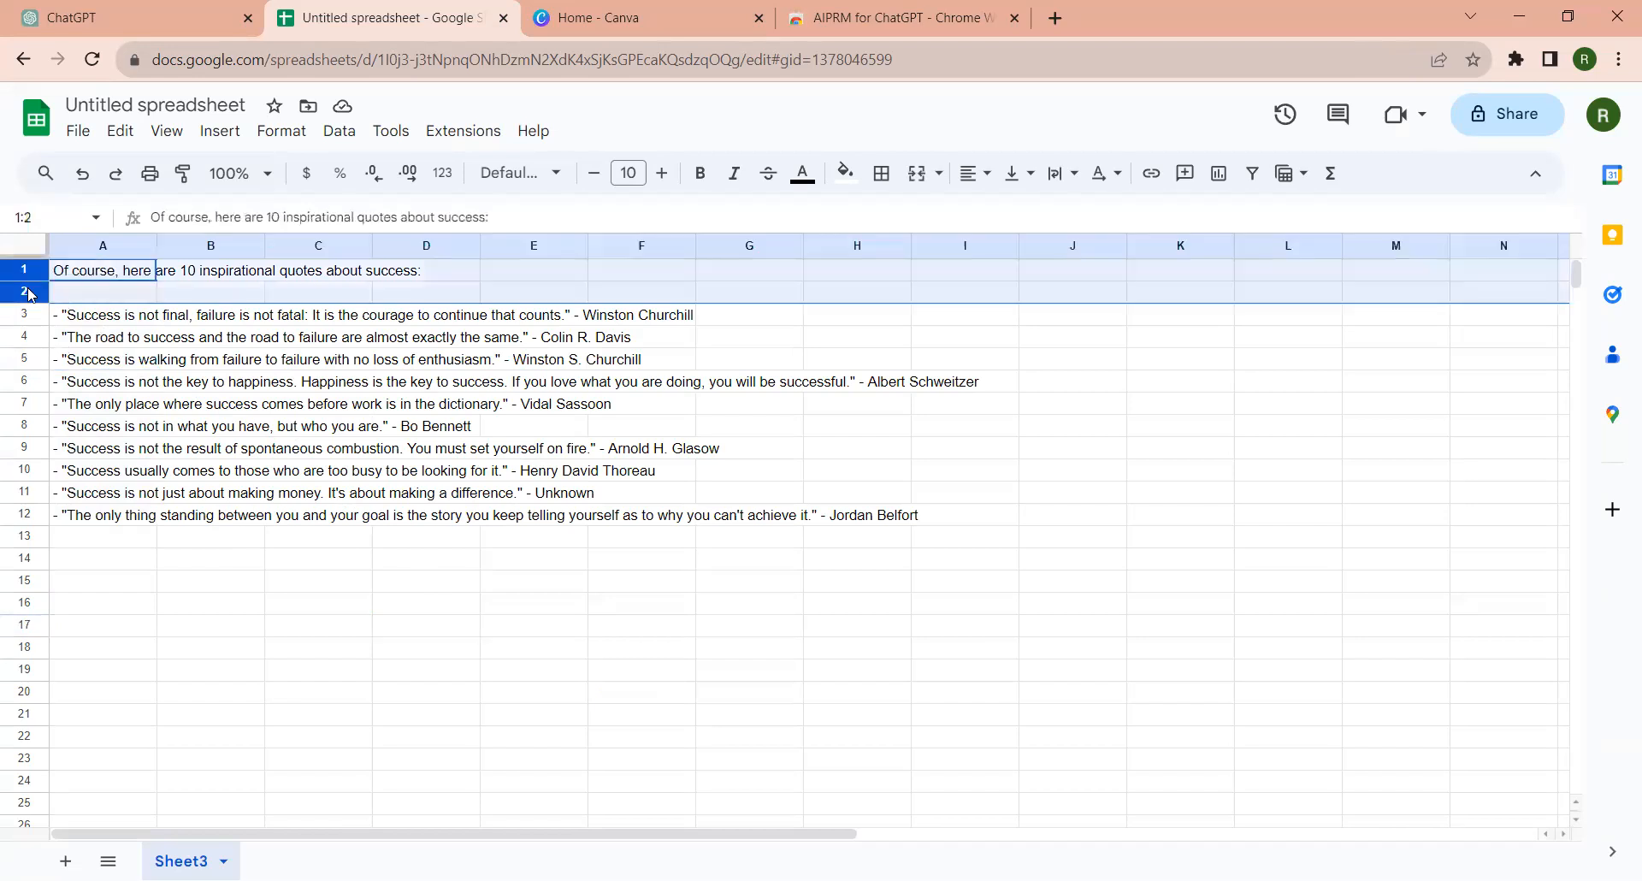
pyautogui.rightClick(26, 288)
pyautogui.click(109, 535)
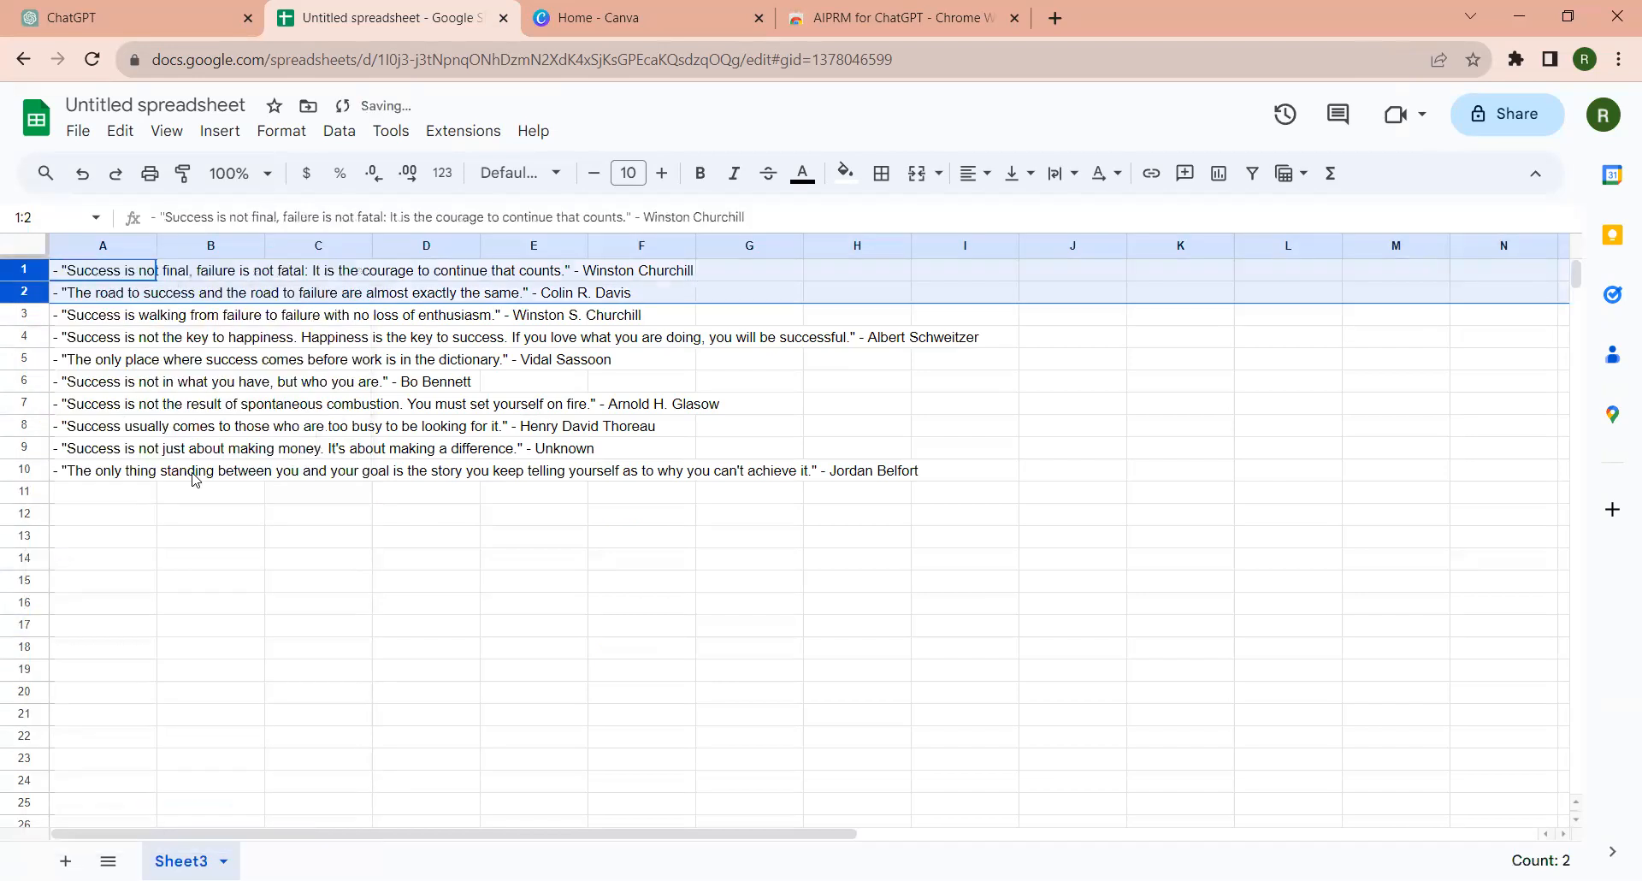
# Step: Insert one blank row above the first quote to hold column headings
pyautogui.click(181, 409)
pyautogui.click(30, 267)
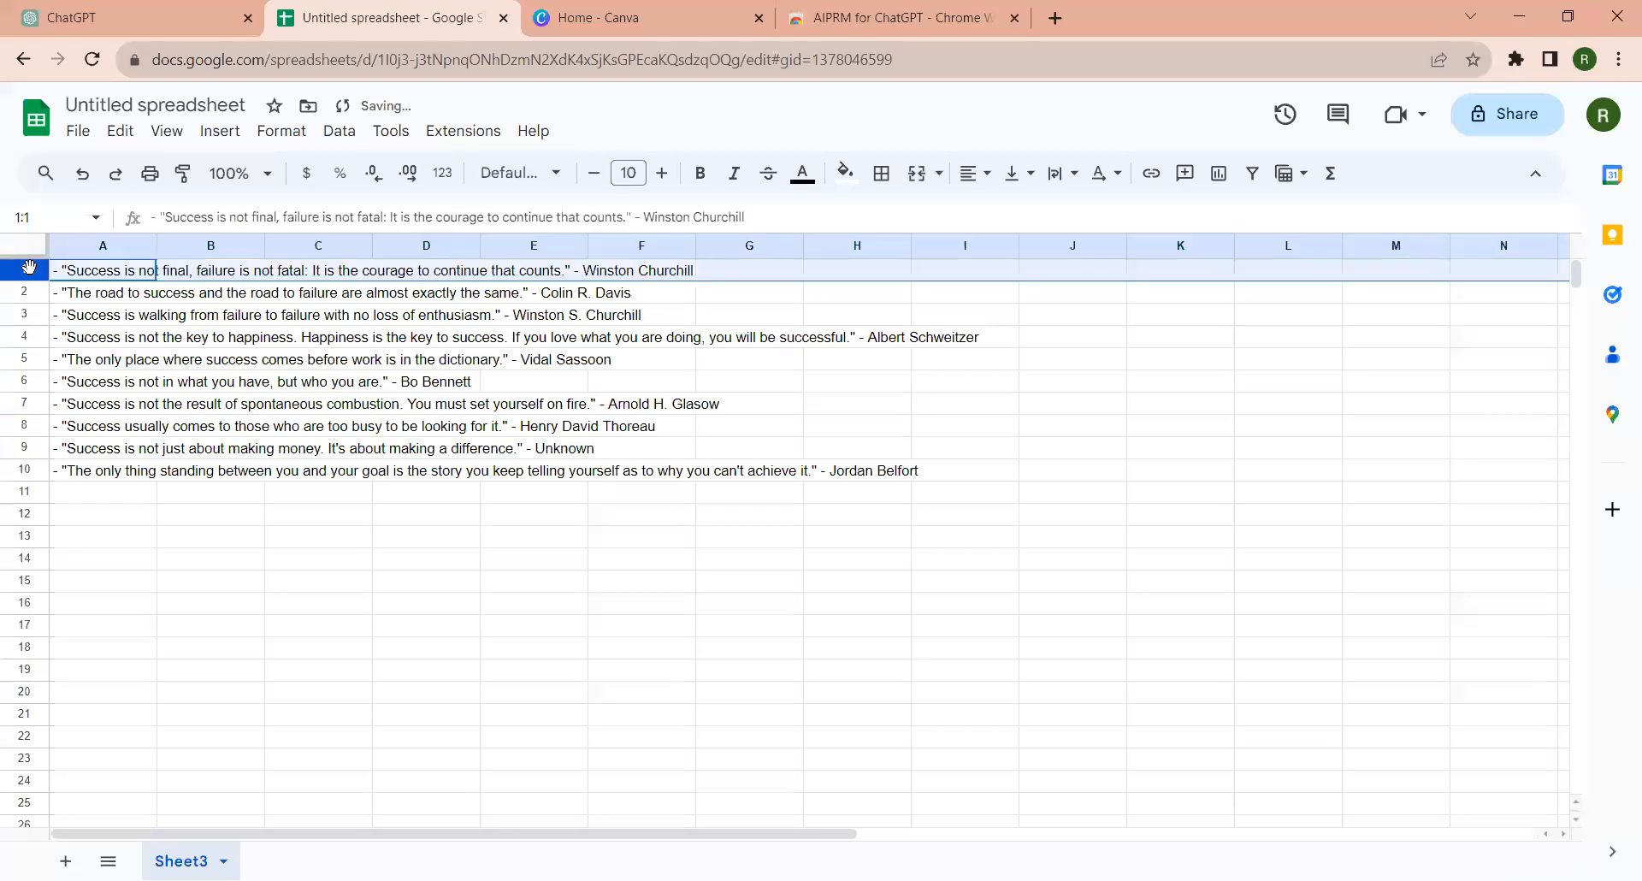
pyautogui.rightClick(29, 267)
pyautogui.click(135, 441)
pyautogui.click(333, 418)
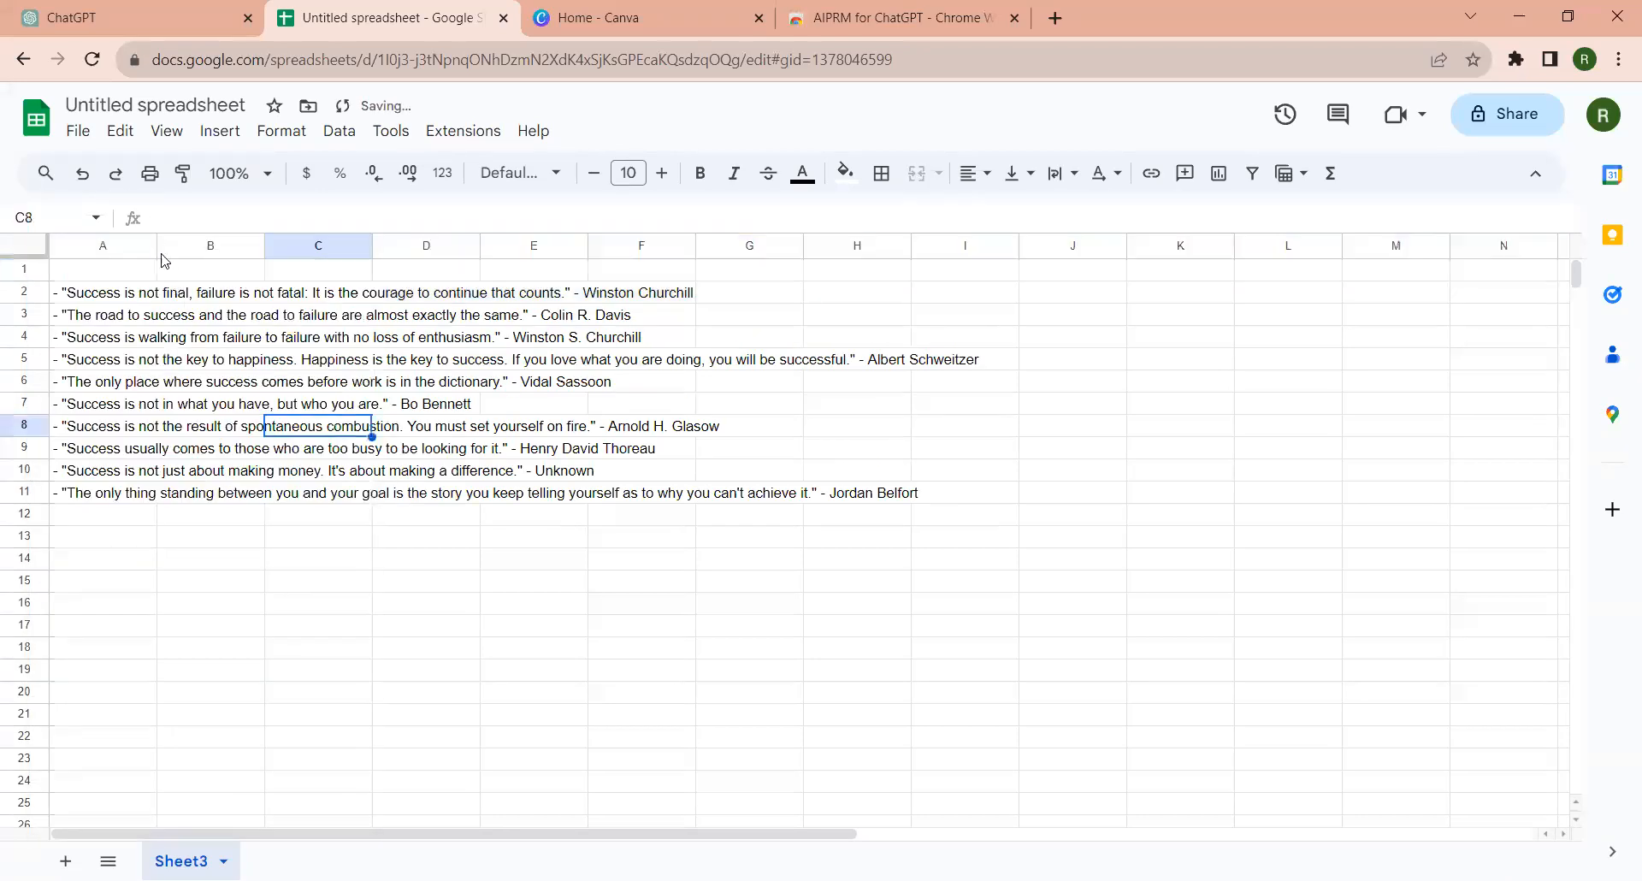
# Step: Widen column A to about the length of the quotes and enter the headings "Quote" in A1 and "Attribution" in B1
pyautogui.moveTo(157, 245); pyautogui.dragTo(804, 248)
pyautogui.click(630, 363)
pyautogui.click(404, 271)
pyautogui.doubleClick(405, 271)
pyautogui.write('Quote')
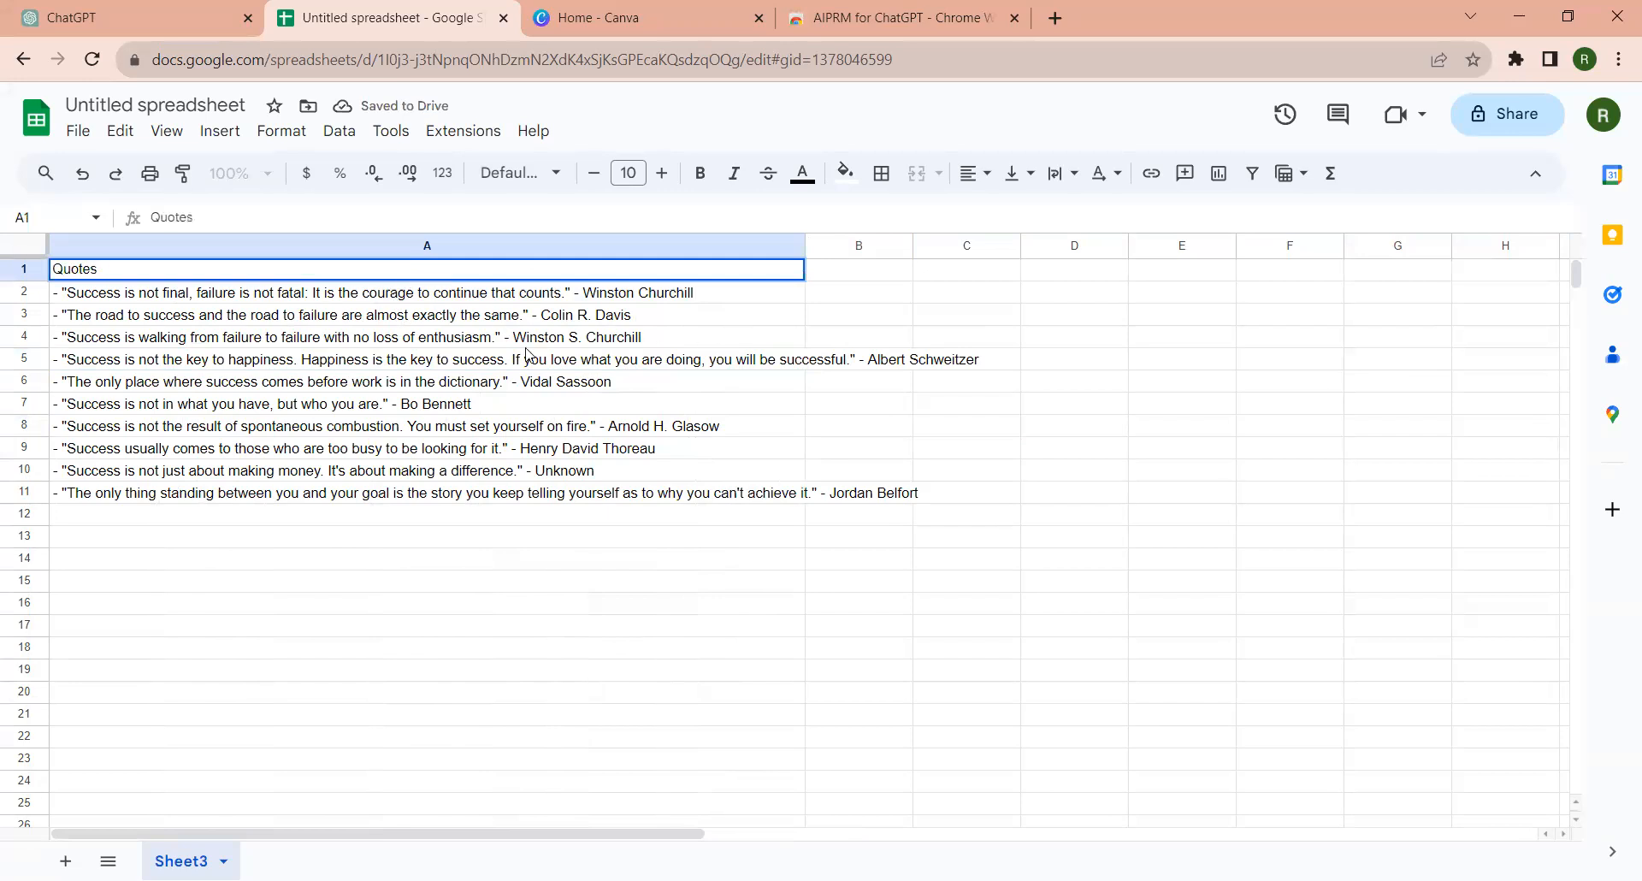
pyautogui.doubleClick(837, 268)
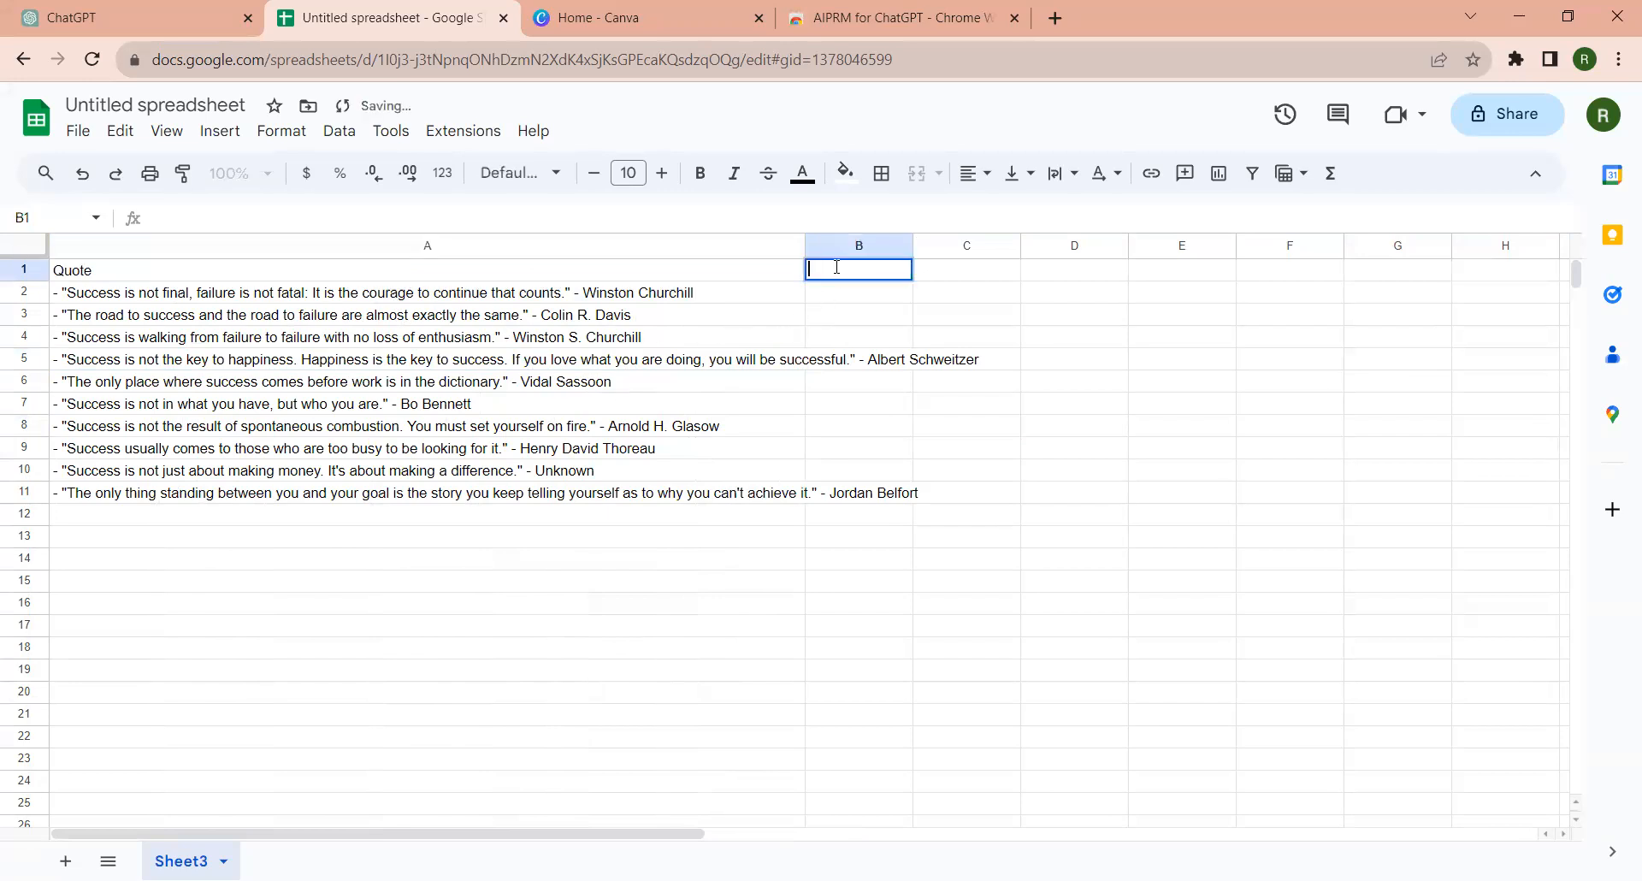
pyautogui.write('Attribution')
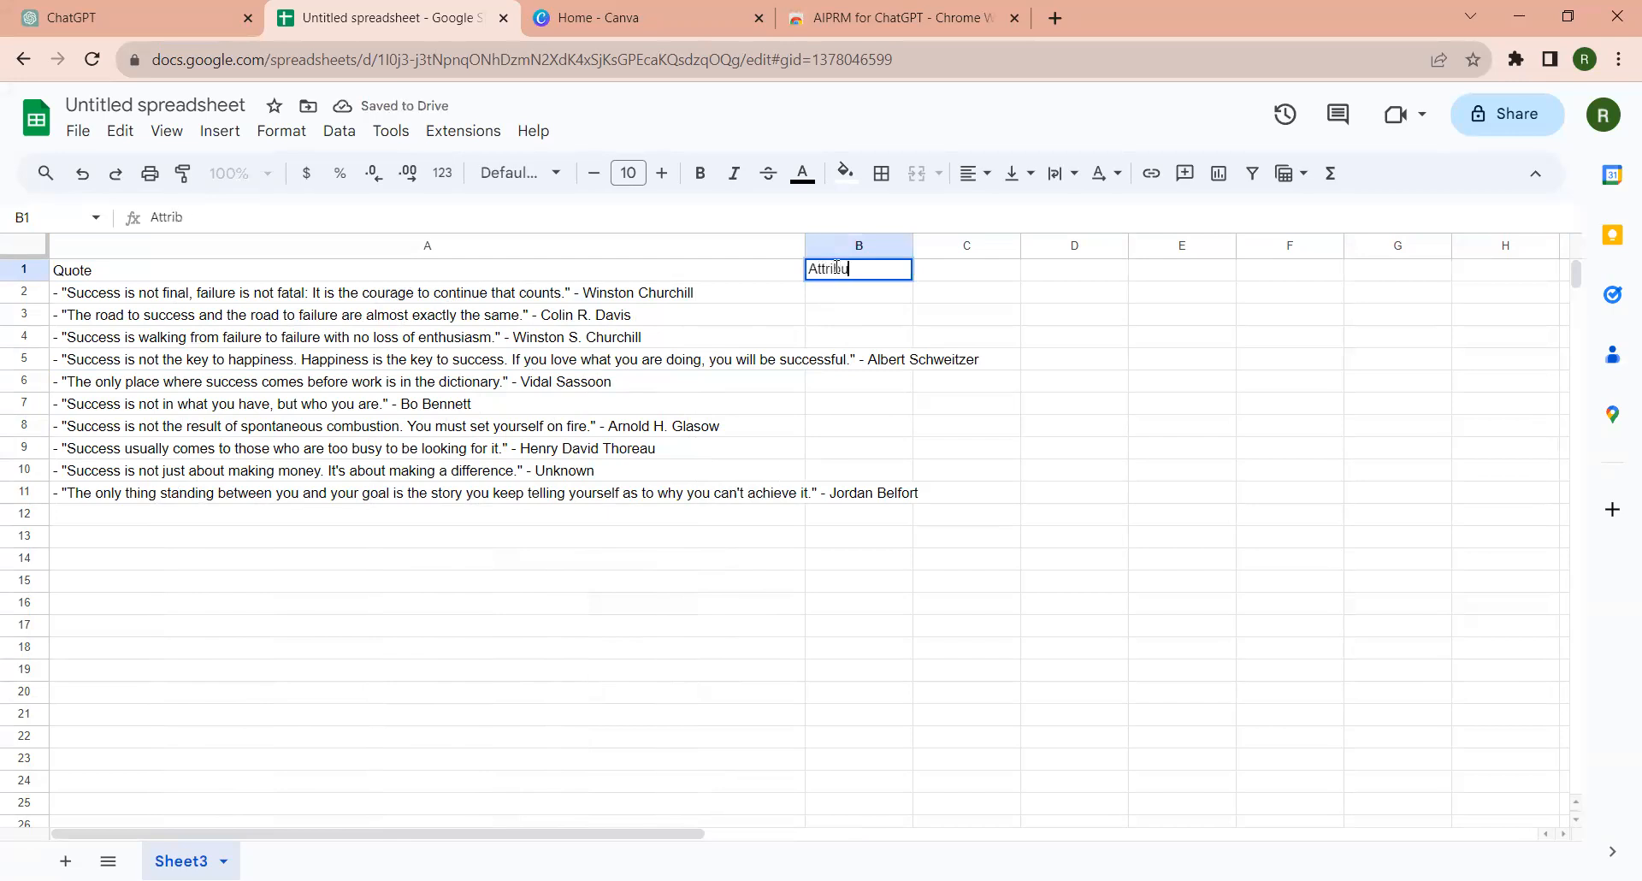
pyautogui.click(441, 430)
# Step: Move the author attributions out of the quotes in A2 and A3 into B2 and B3
pyautogui.doubleClick(561, 291)
pyautogui.keyDown('shift'); pyautogui.click(736, 286); pyautogui.keyUp('shift')
pyautogui.hotkey('ctrl', 'x')
pyautogui.doubleClick(855, 295)
pyautogui.hotkey('ctrl', 'v')
pyautogui.doubleClick(522, 314)
pyautogui.keyDown('shift'); pyautogui.click(654, 310); pyautogui.keyUp('shift')
pyautogui.hotkey('ctrl', 'x')
pyautogui.press('Tab')
pyautogui.hotkey('ctrl', 'v')
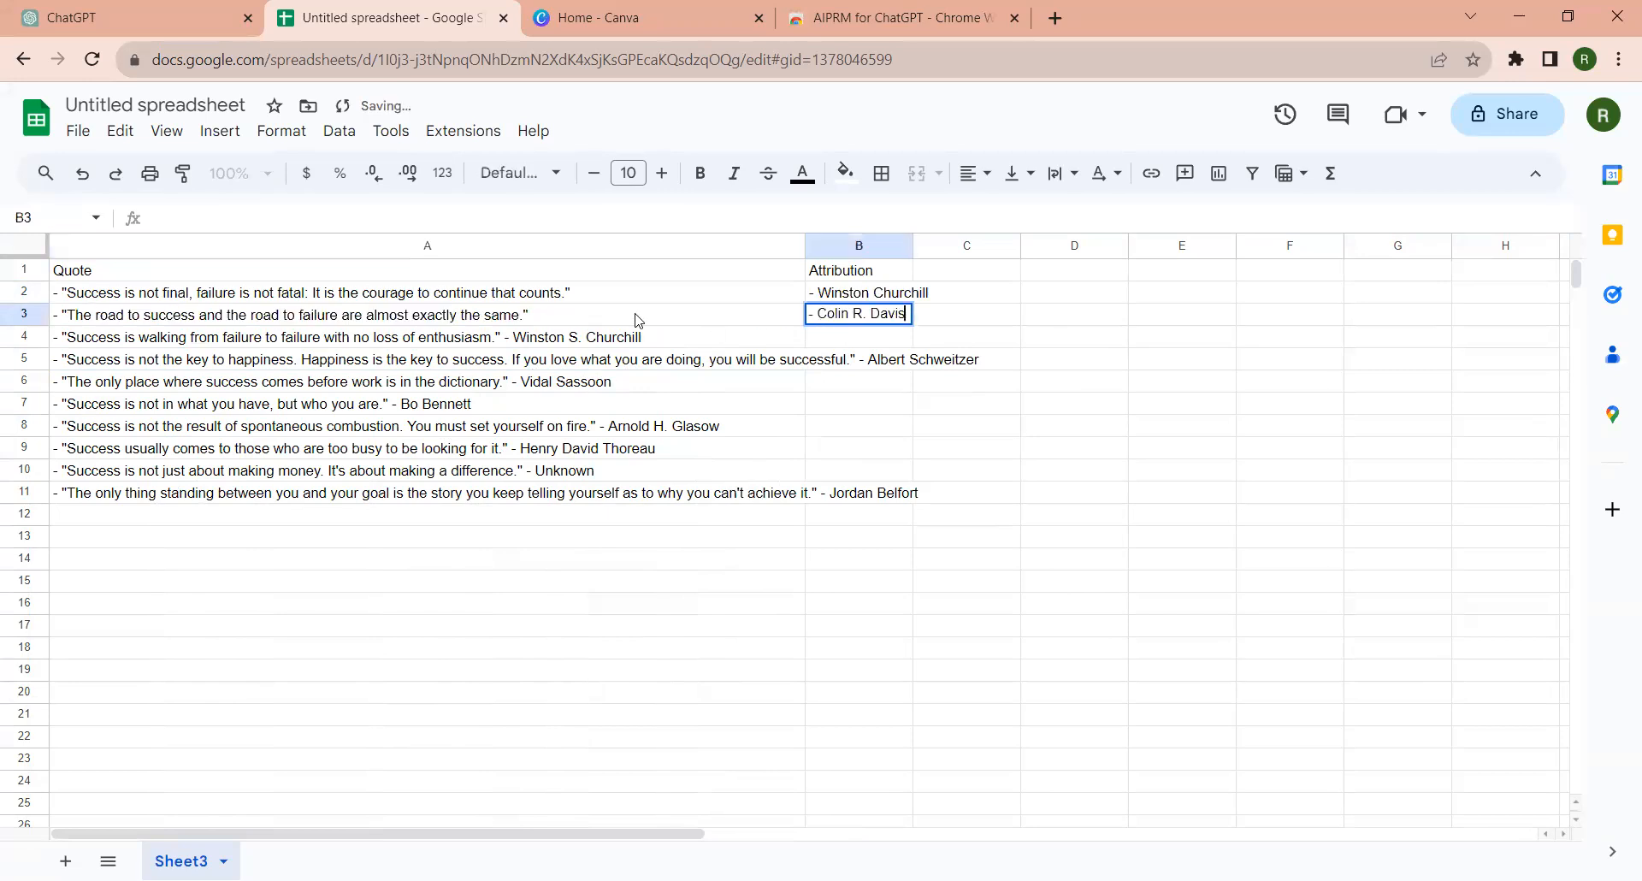
# Step: Move the author attributions out of the quotes in A4 and A5 into B4 and B5
pyautogui.doubleClick(493, 335)
pyautogui.keyDown('shift'); pyautogui.click(722, 338); pyautogui.keyUp('shift')
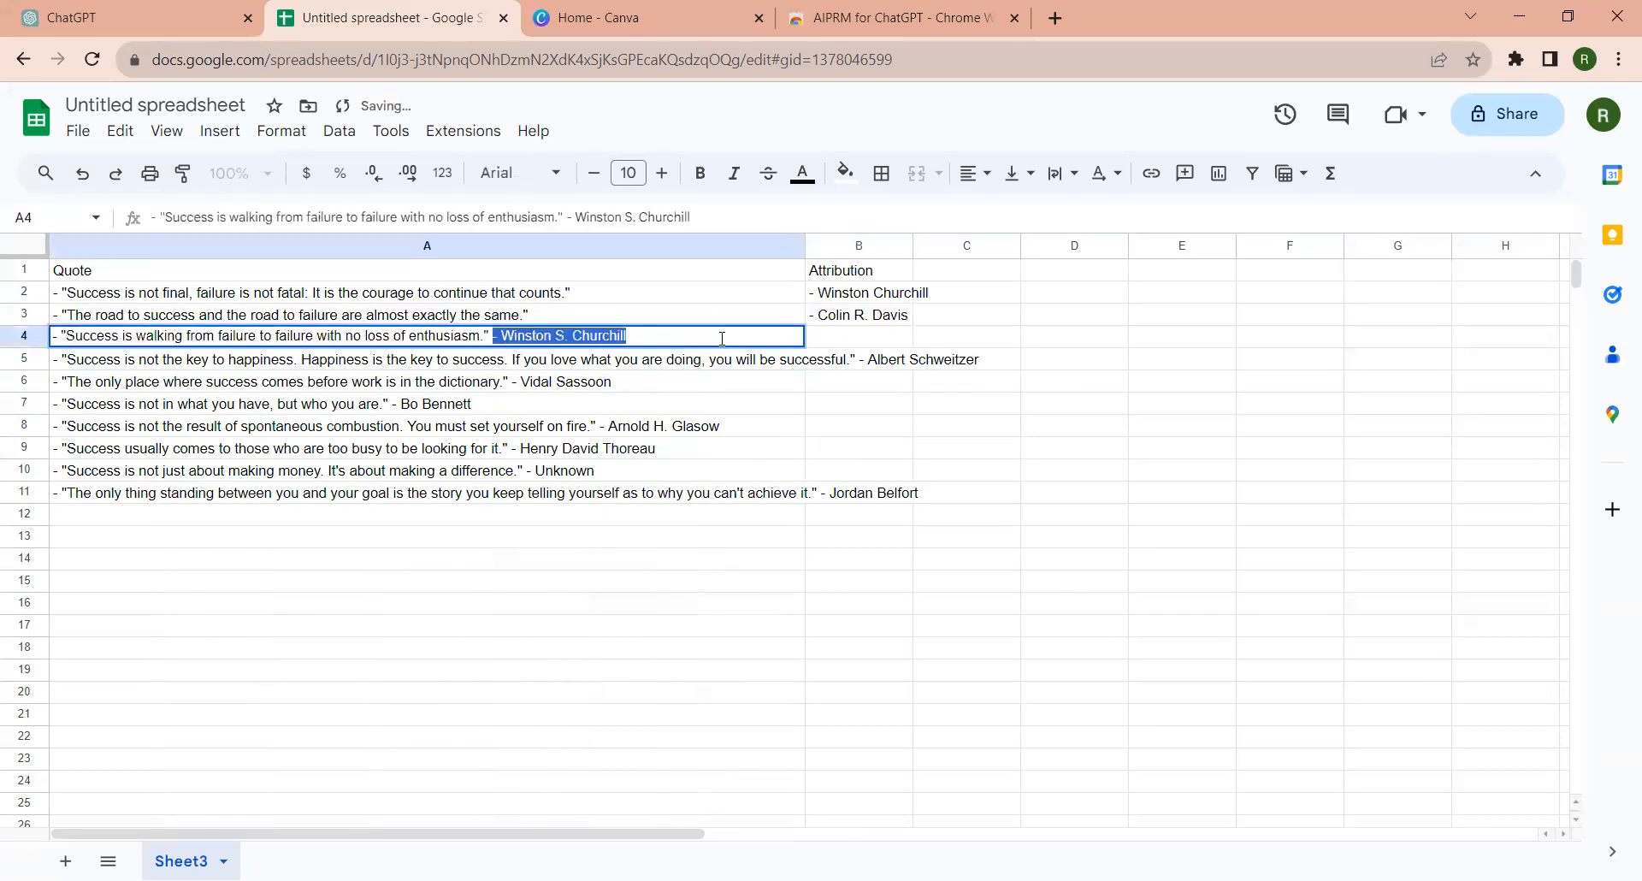
pyautogui.hotkey('ctrl', 'x')
pyautogui.press('Tab')
pyautogui.hotkey('ctrl', 'v')
pyautogui.press('Return')
pyautogui.press('Return')
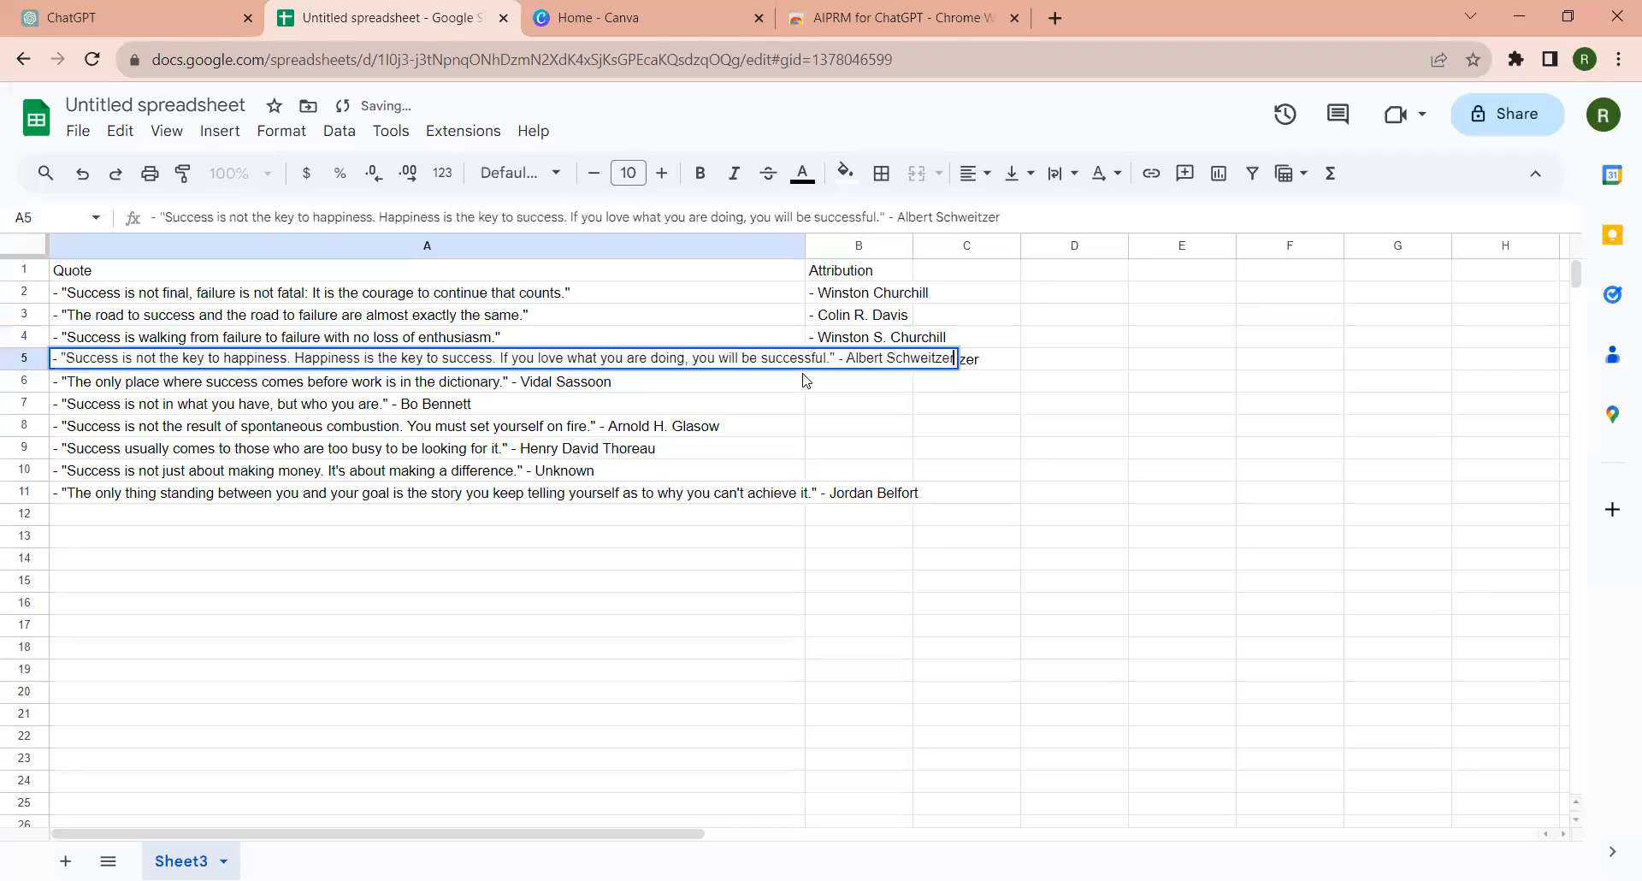
pyautogui.moveTo(841, 356); pyautogui.dragTo(1009, 360)
pyautogui.hotkey('ctrl', 'x')
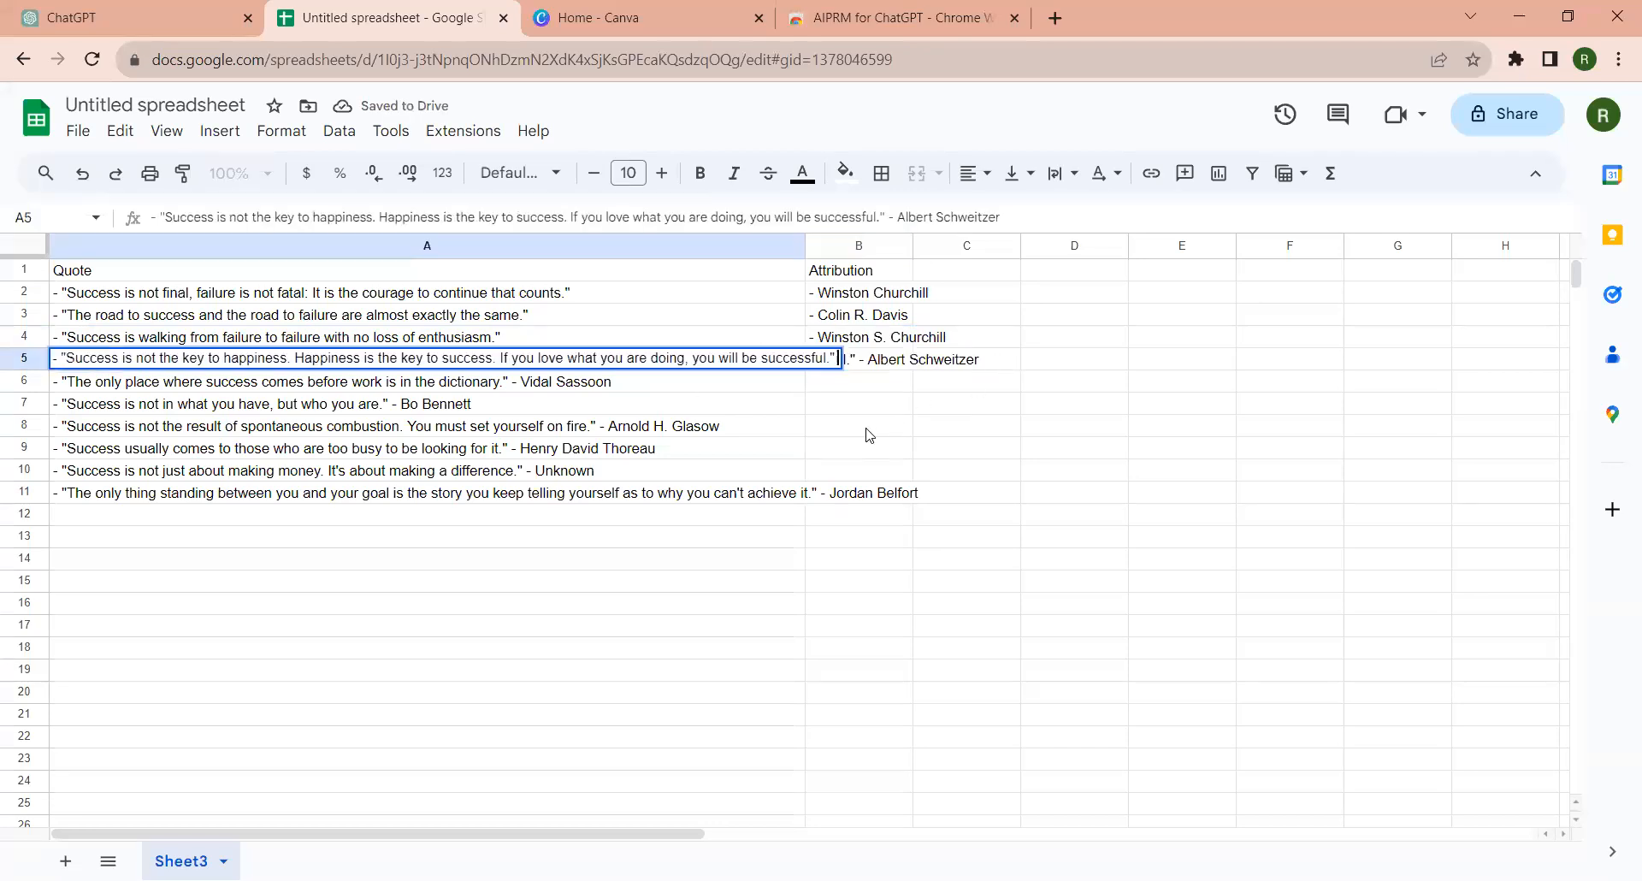
pyautogui.press('Tab')
pyautogui.hotkey('ctrl', 'v')
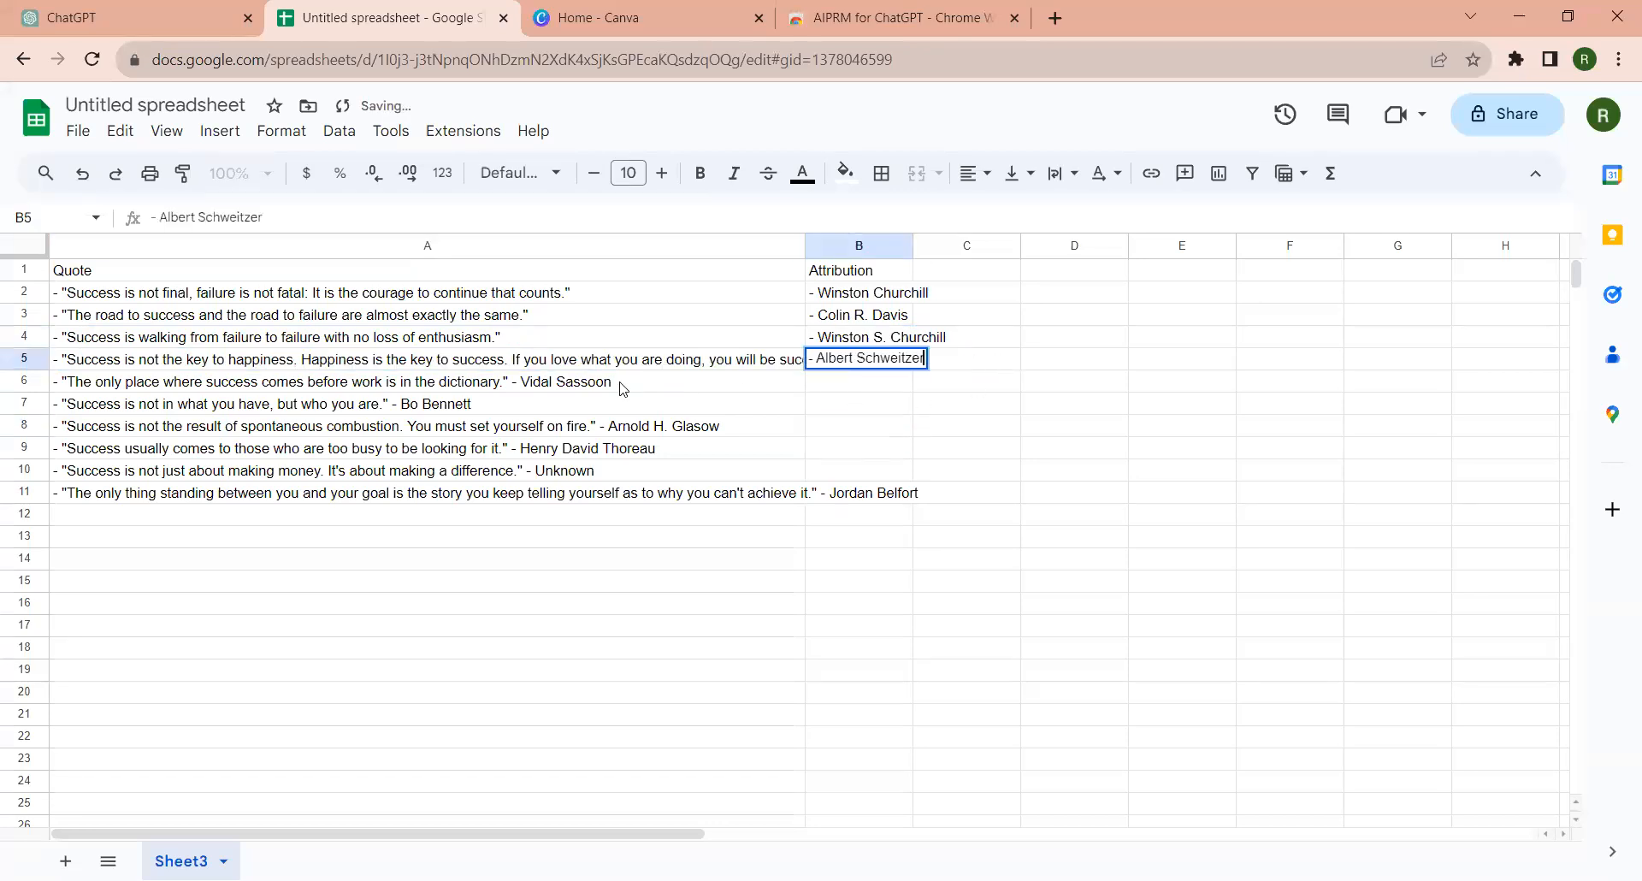
pyautogui.press('Return')
# Step: Move the author attributions out of the quotes in A6 and A7 into B6 and B7
pyautogui.press('Return')
pyautogui.moveTo(503, 380); pyautogui.dragTo(643, 382)
pyautogui.hotkey('ctrl', 'x')
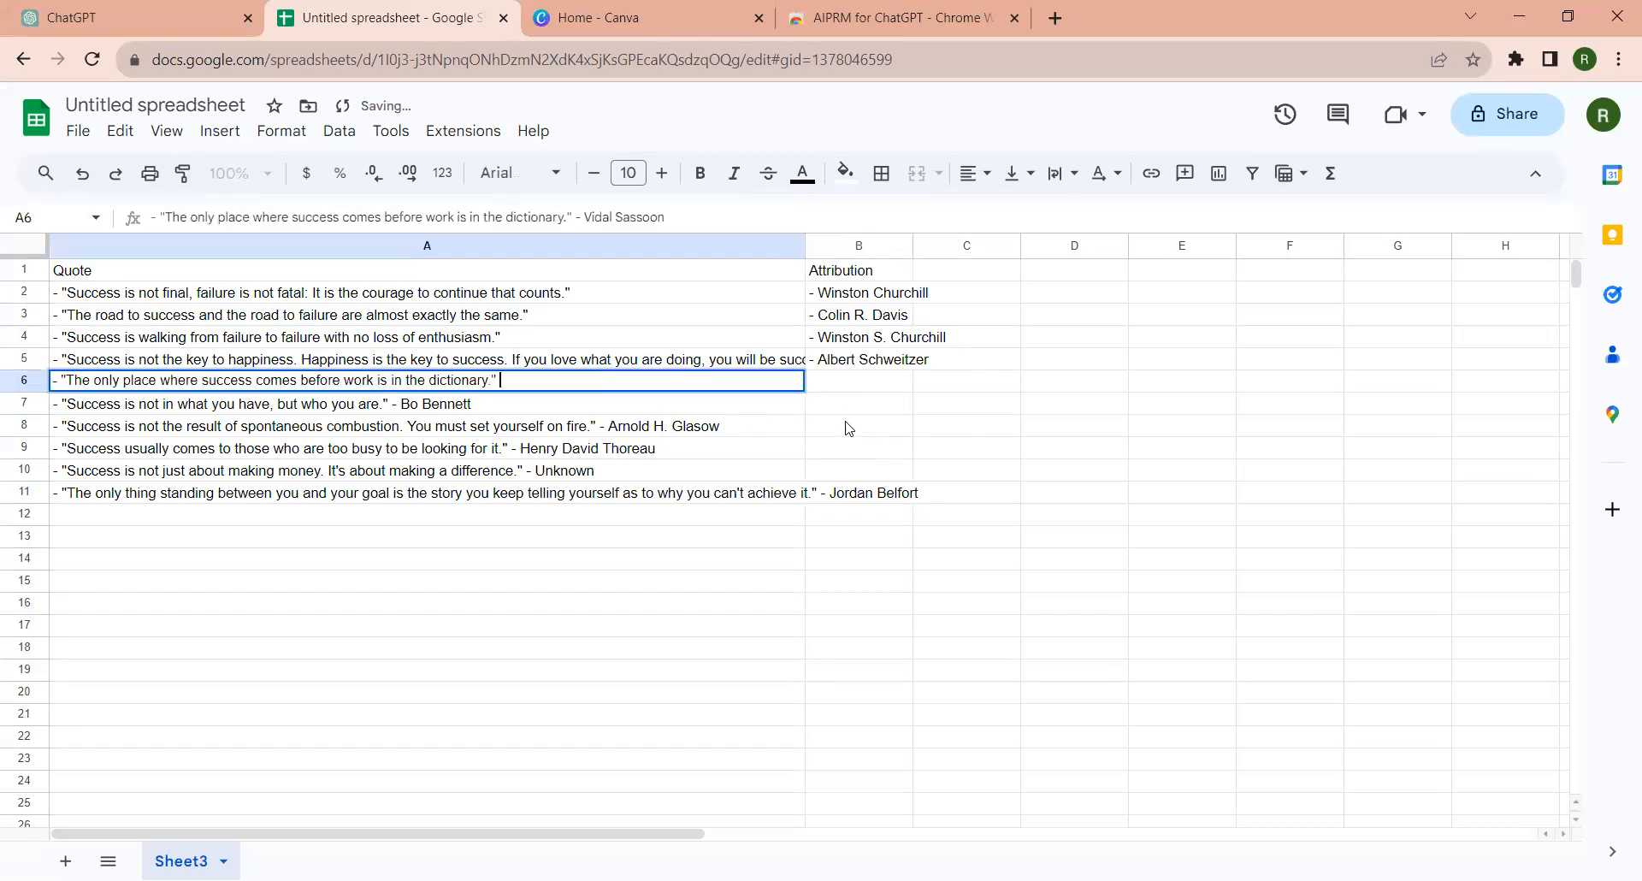
pyautogui.press('Tab')
pyautogui.hotkey('ctrl', 'v')
pyautogui.press('Return')
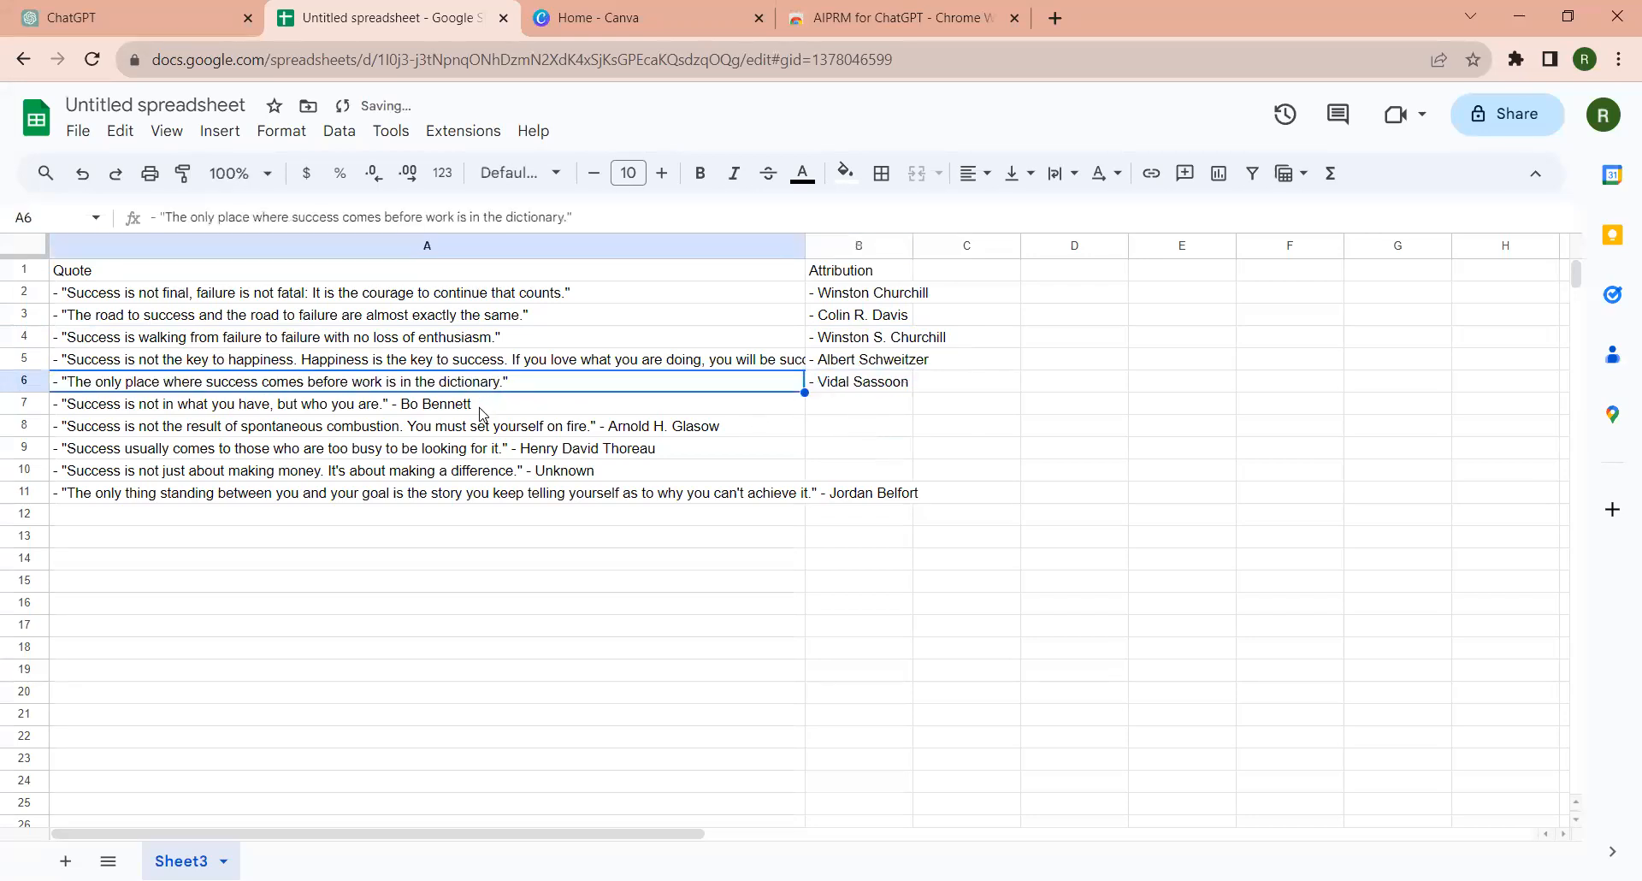
pyautogui.press('Down')
pyautogui.press('Return')
pyautogui.moveTo(383, 402); pyautogui.dragTo(462, 402)
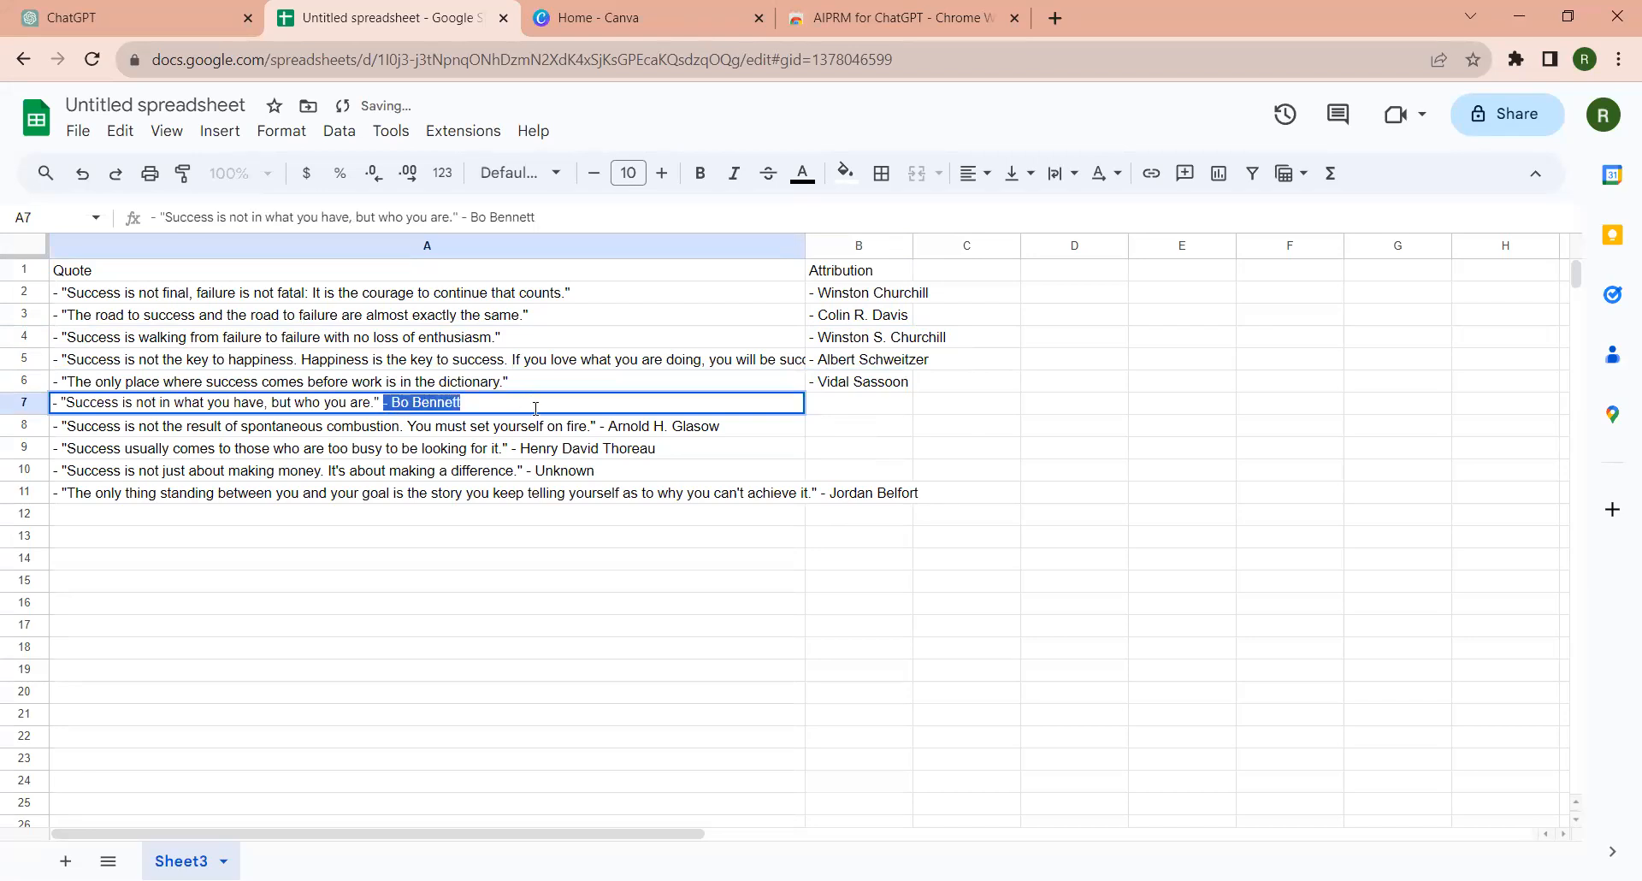
pyautogui.hotkey('ctrl', 'x')
pyautogui.press('Tab')
pyautogui.hotkey('ctrl', 'v')
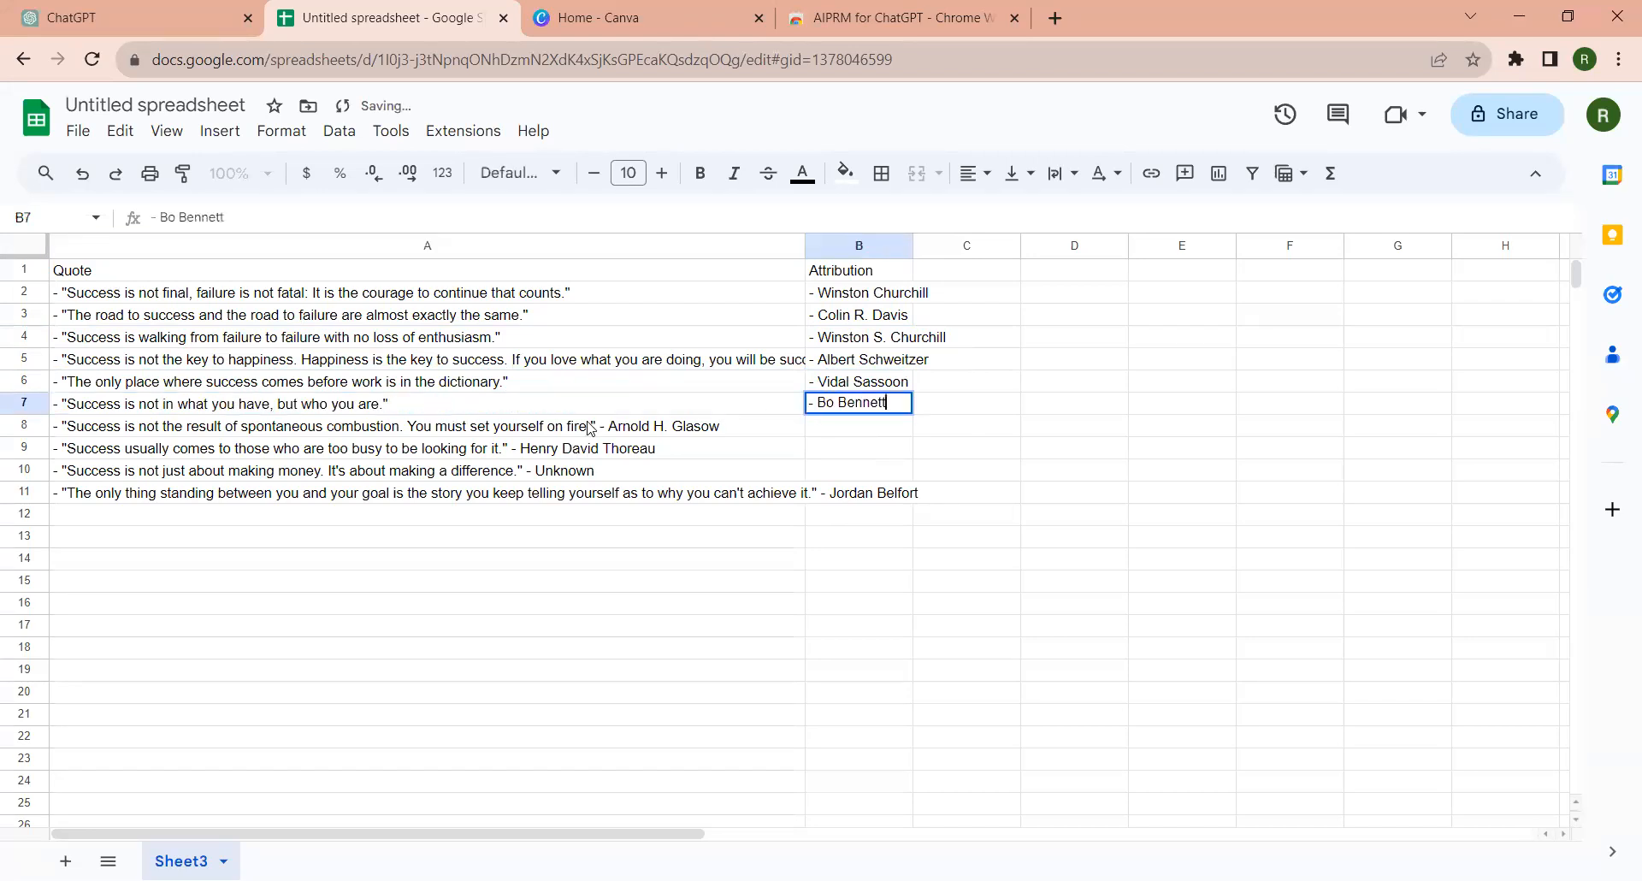
pyautogui.press('Return')
# Step: Move the author attributions out of the quotes in A8 and A9 into B8 and B9
pyautogui.press('Return')
pyautogui.moveTo(585, 424); pyautogui.dragTo(770, 442)
pyautogui.hotkey('ctrl', 'x')
pyautogui.press('Tab')
pyautogui.hotkey('ctrl', 'v')
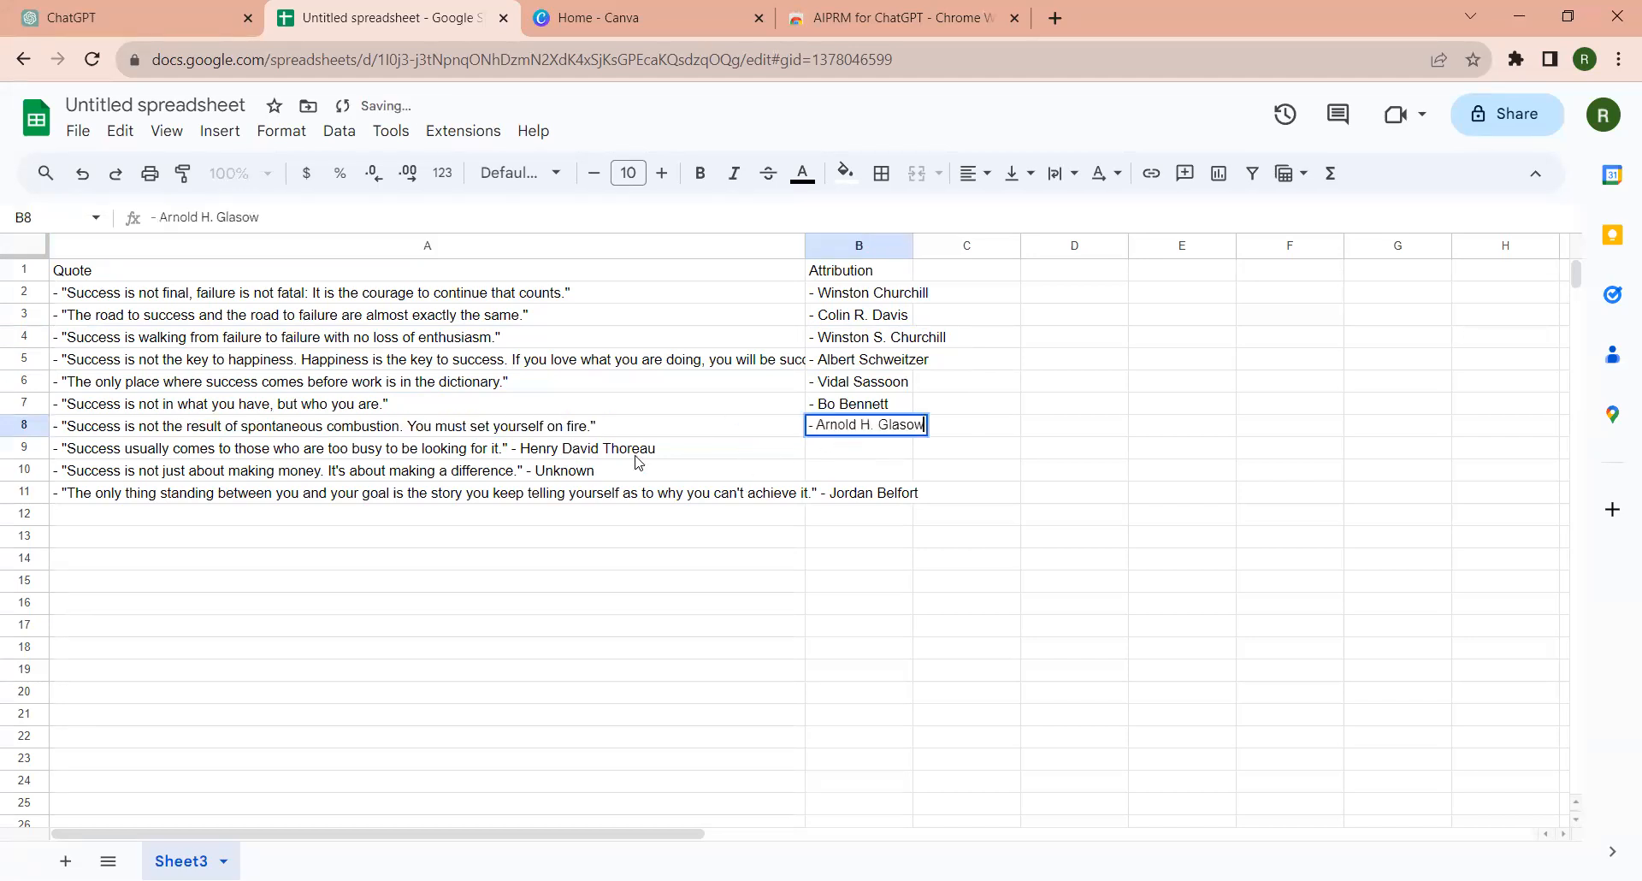
pyautogui.press('Return')
pyautogui.press('Return')
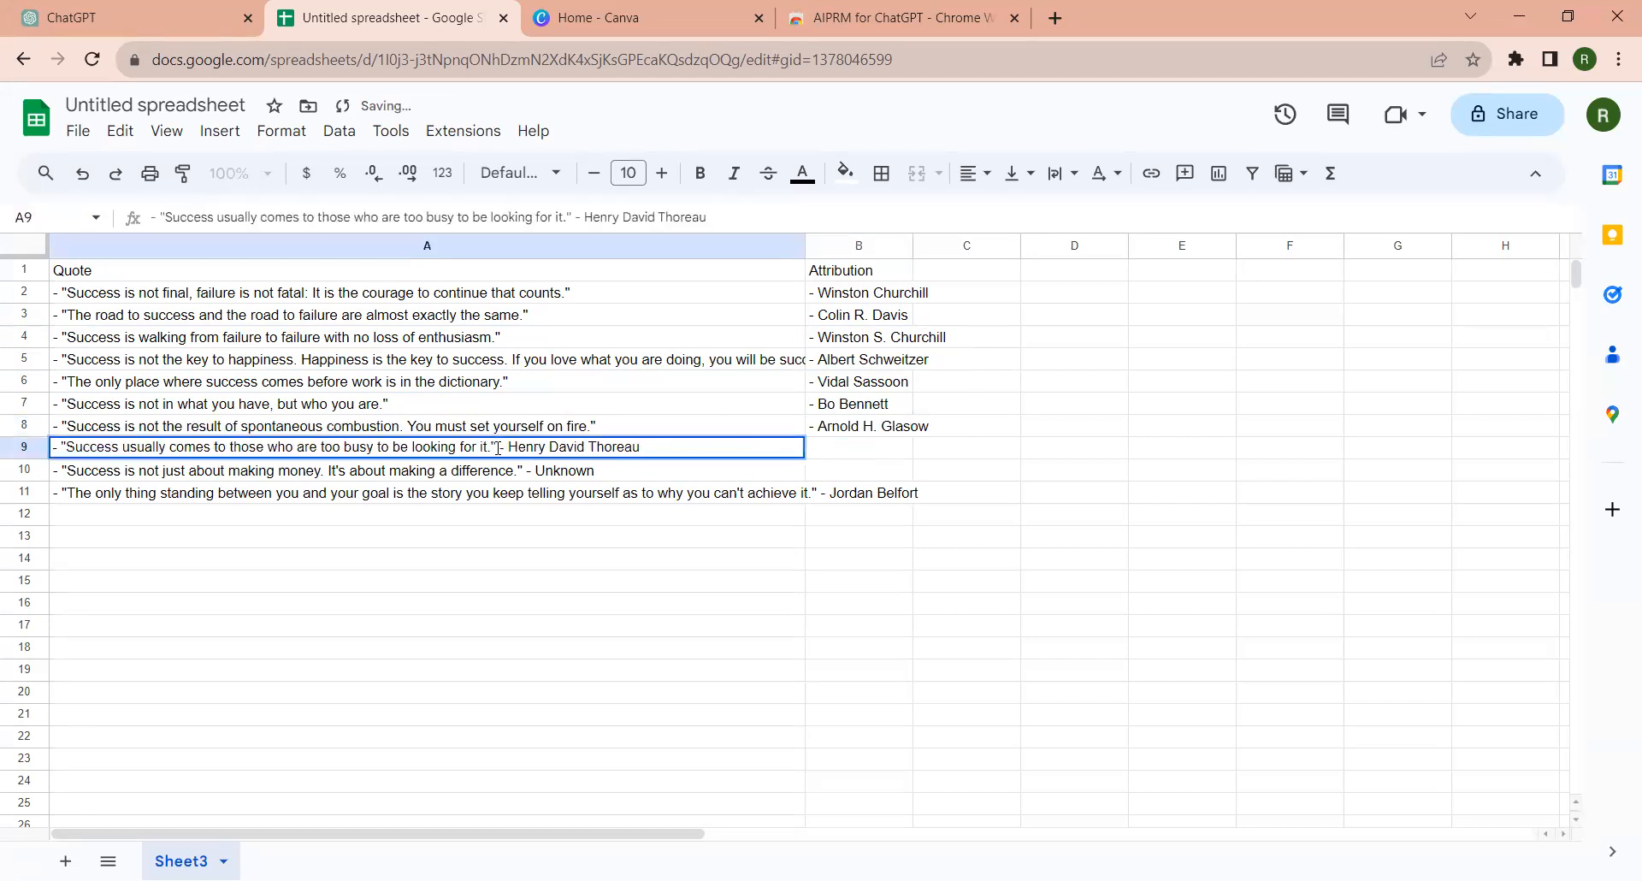
pyautogui.moveTo(498, 448); pyautogui.dragTo(643, 448)
pyautogui.hotkey('ctrl', 'x')
pyautogui.press('Tab')
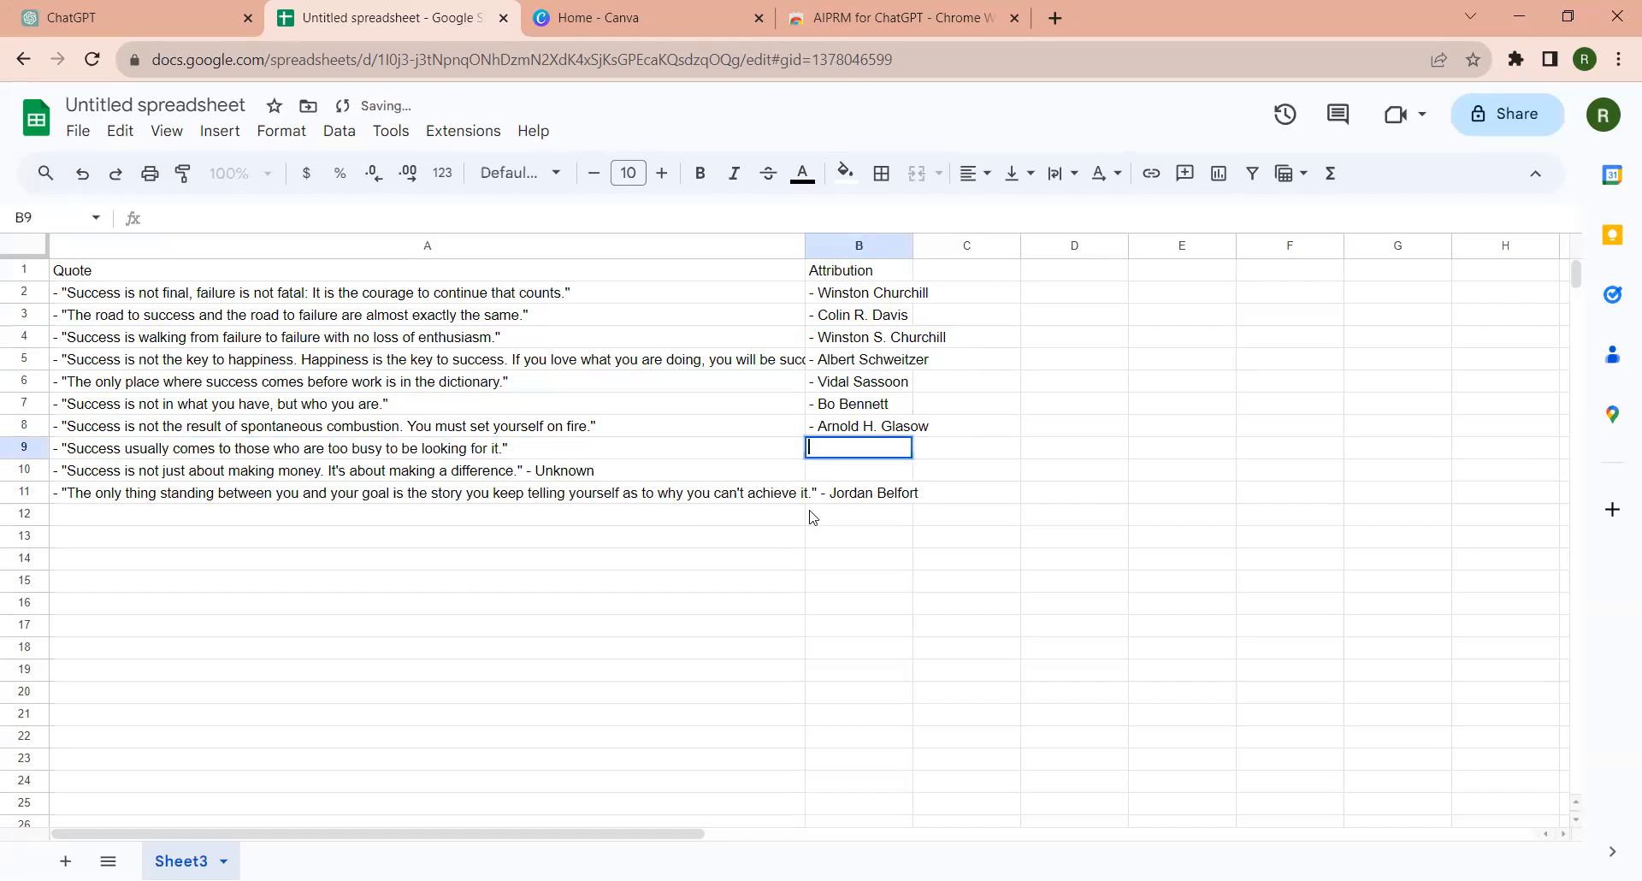
pyautogui.hotkey('ctrl', 'v')
pyautogui.press('Return')
# Step: Move the author attributions out of the quotes in A10 and A11 into B10 and B11
pyautogui.press('Return')
pyautogui.moveTo(516, 466); pyautogui.dragTo(646, 471)
pyautogui.hotkey('ctrl', 'x')
pyautogui.press('Tab')
pyautogui.hotkey('ctrl', 'v')
pyautogui.press('Return')
pyautogui.press('Return')
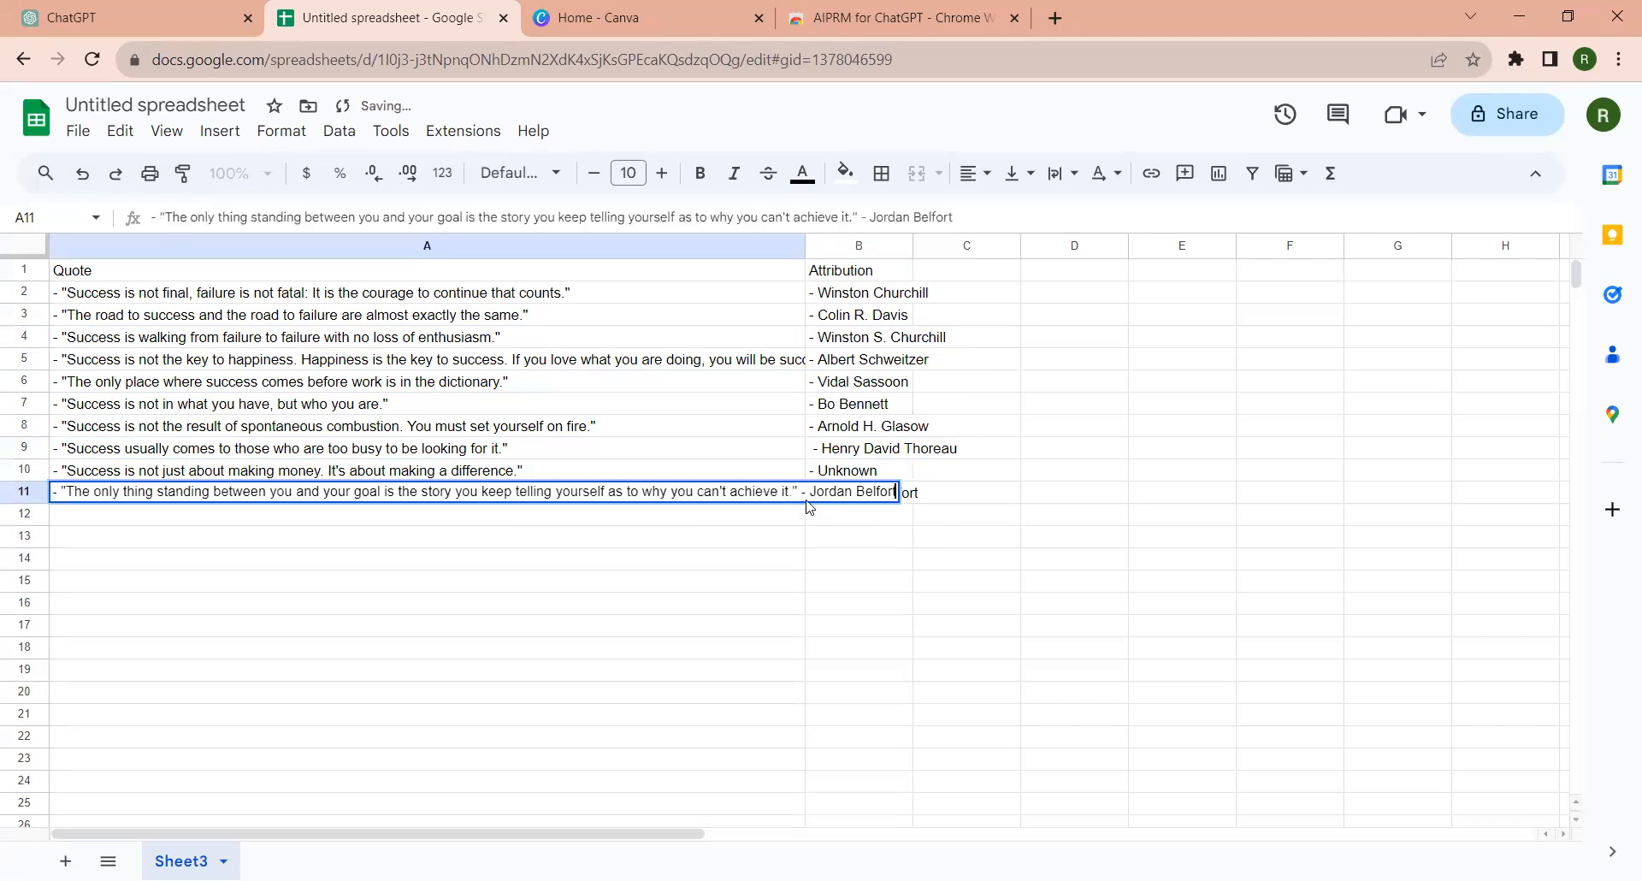
pyautogui.moveTo(802, 491); pyautogui.dragTo(898, 493)
pyautogui.hotkey('ctrl', 'x')
pyautogui.press('Tab')
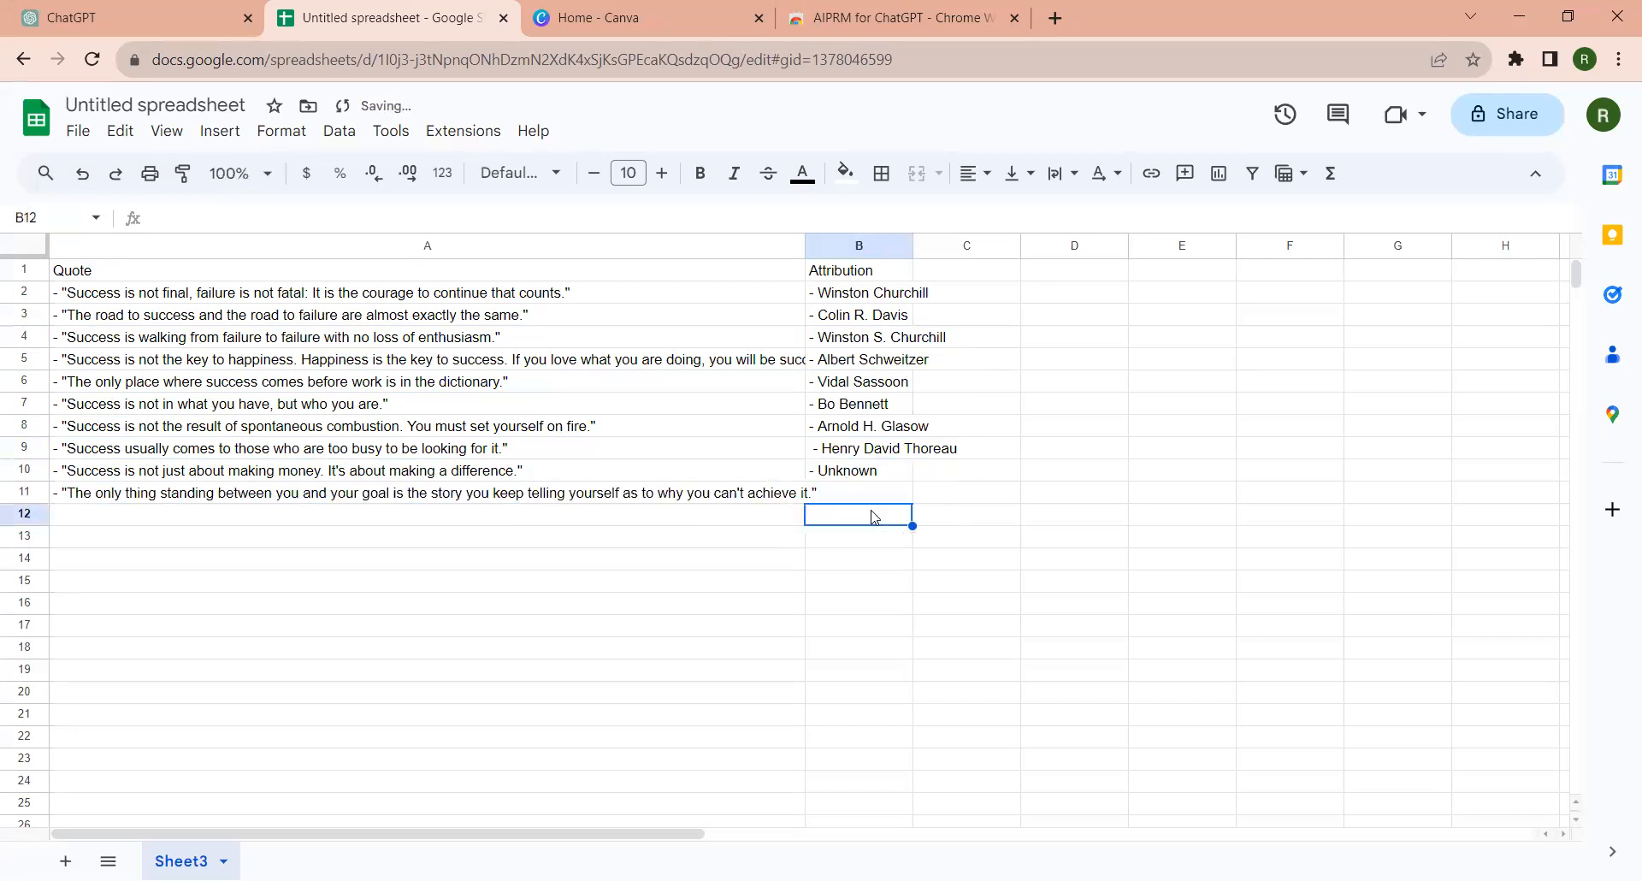
pyautogui.hotkey('ctrl', 'v')
pyautogui.click(794, 560)
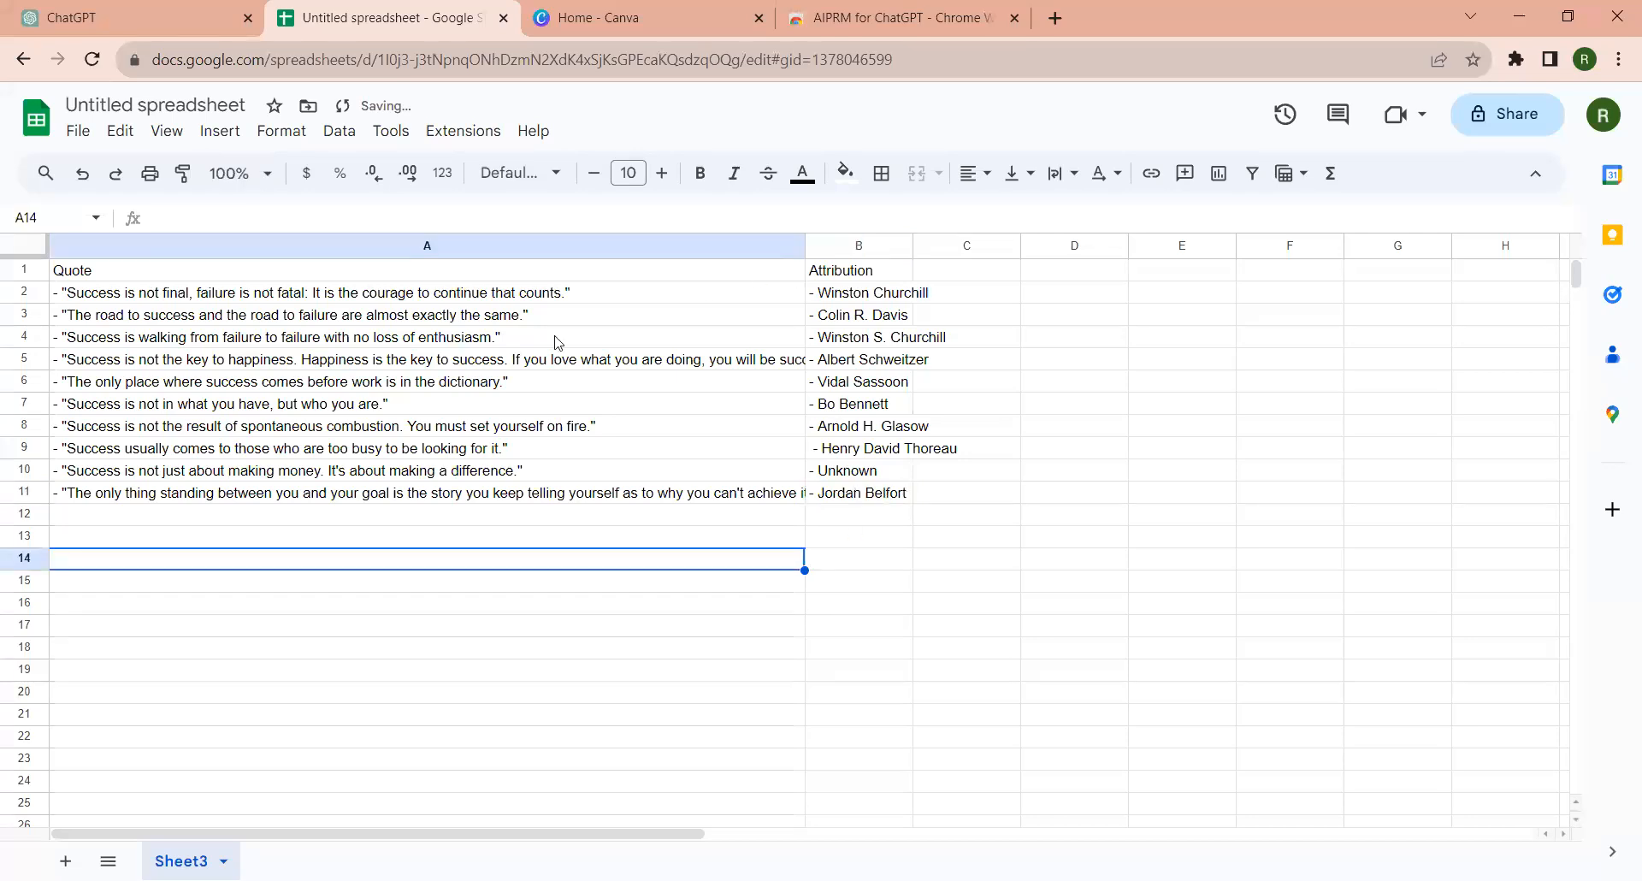
# Step: Remove the leading dash and space from the quotes in cells A2, A3 and A4
pyautogui.doubleClick(63, 295)
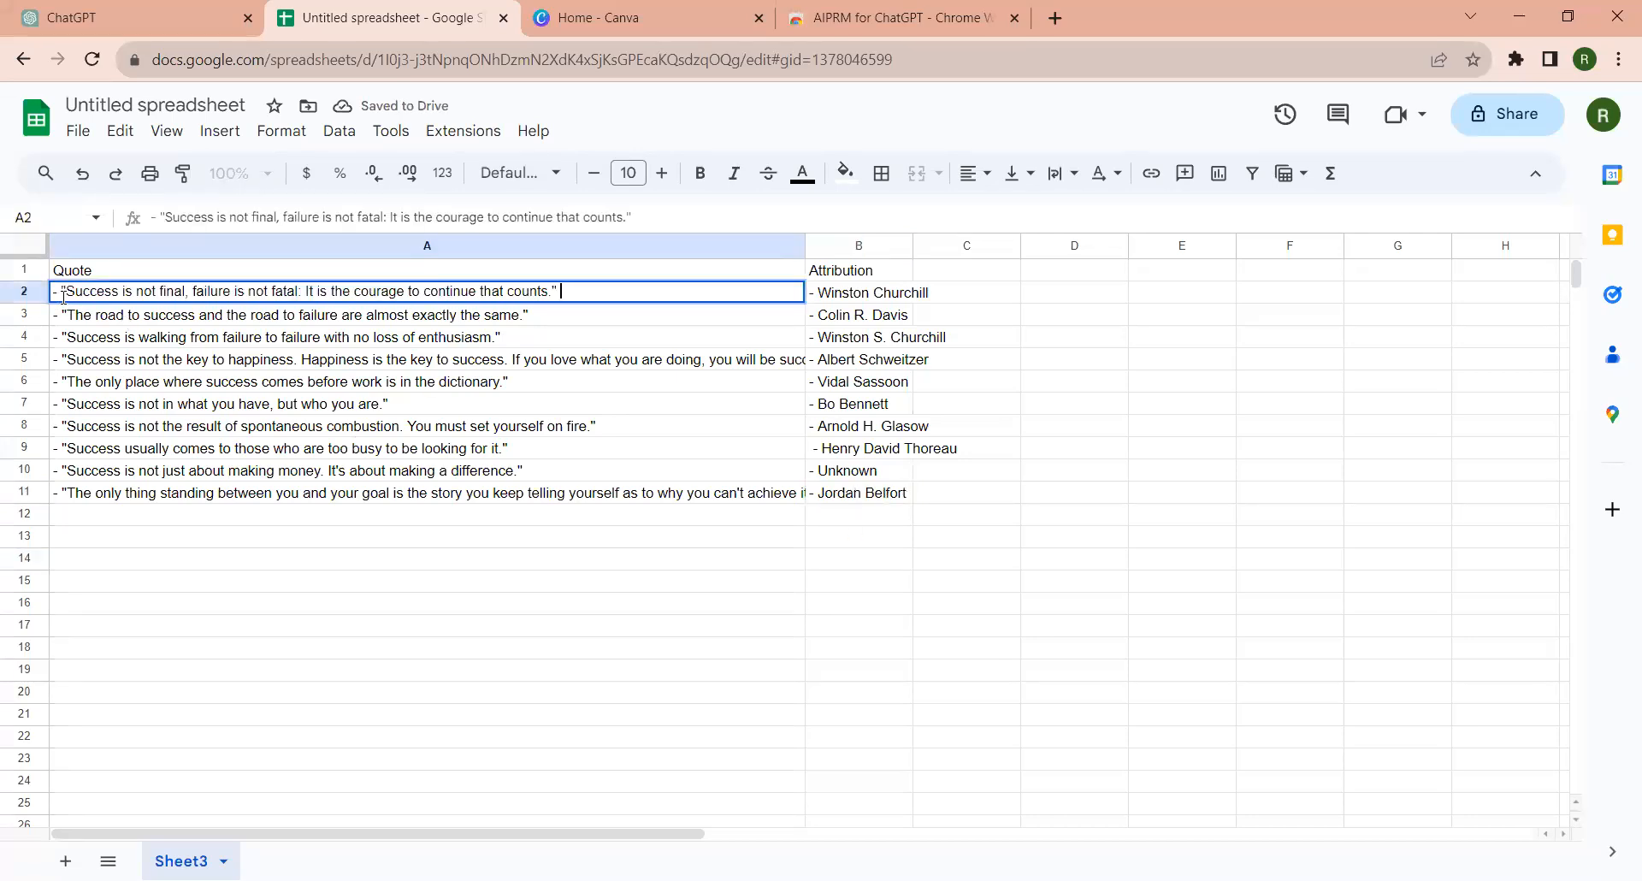
pyautogui.click(64, 294)
pyautogui.press('BackSpace')
pyautogui.press('BackSpace')
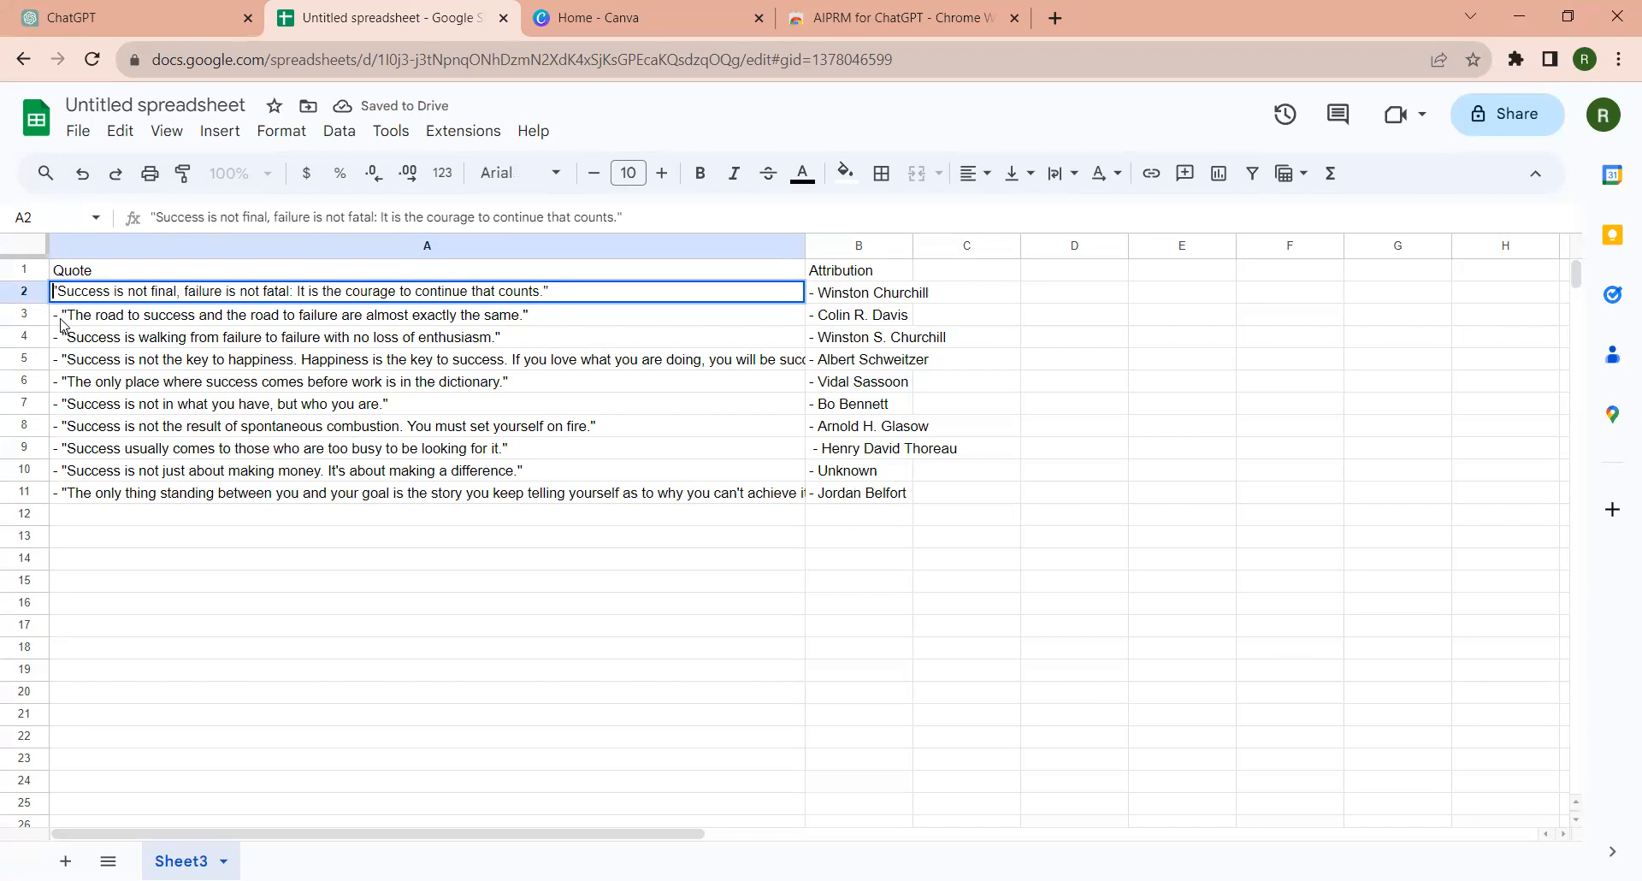
pyautogui.doubleClick(60, 315)
pyautogui.press('BackSpace')
pyautogui.press('BackSpace')
pyautogui.doubleClick(64, 336)
pyautogui.press('BackSpace')
pyautogui.press('BackSpace')
# Step: Remove the leading dash and space from the quotes in cells A5, A6 and A7
pyautogui.doubleClick(54, 358)
pyautogui.press('BackSpace')
pyautogui.press('BackSpace')
pyautogui.doubleClick(57, 382)
pyautogui.press('BackSpace')
pyautogui.press('BackSpace')
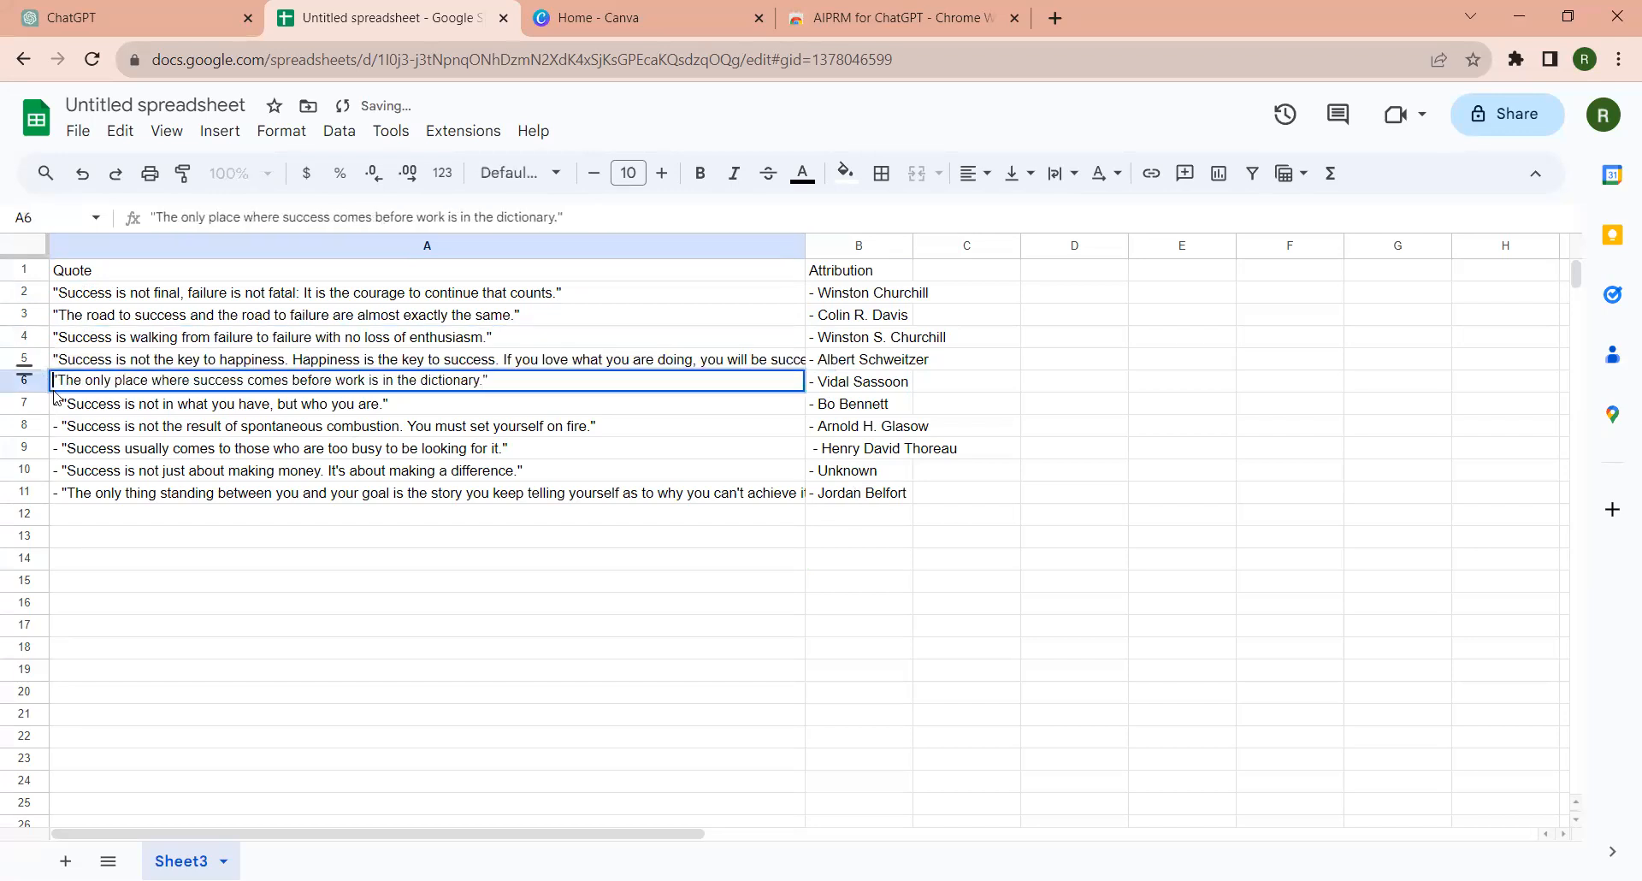
pyautogui.doubleClick(65, 402)
pyautogui.press('BackSpace')
pyautogui.press('BackSpace')
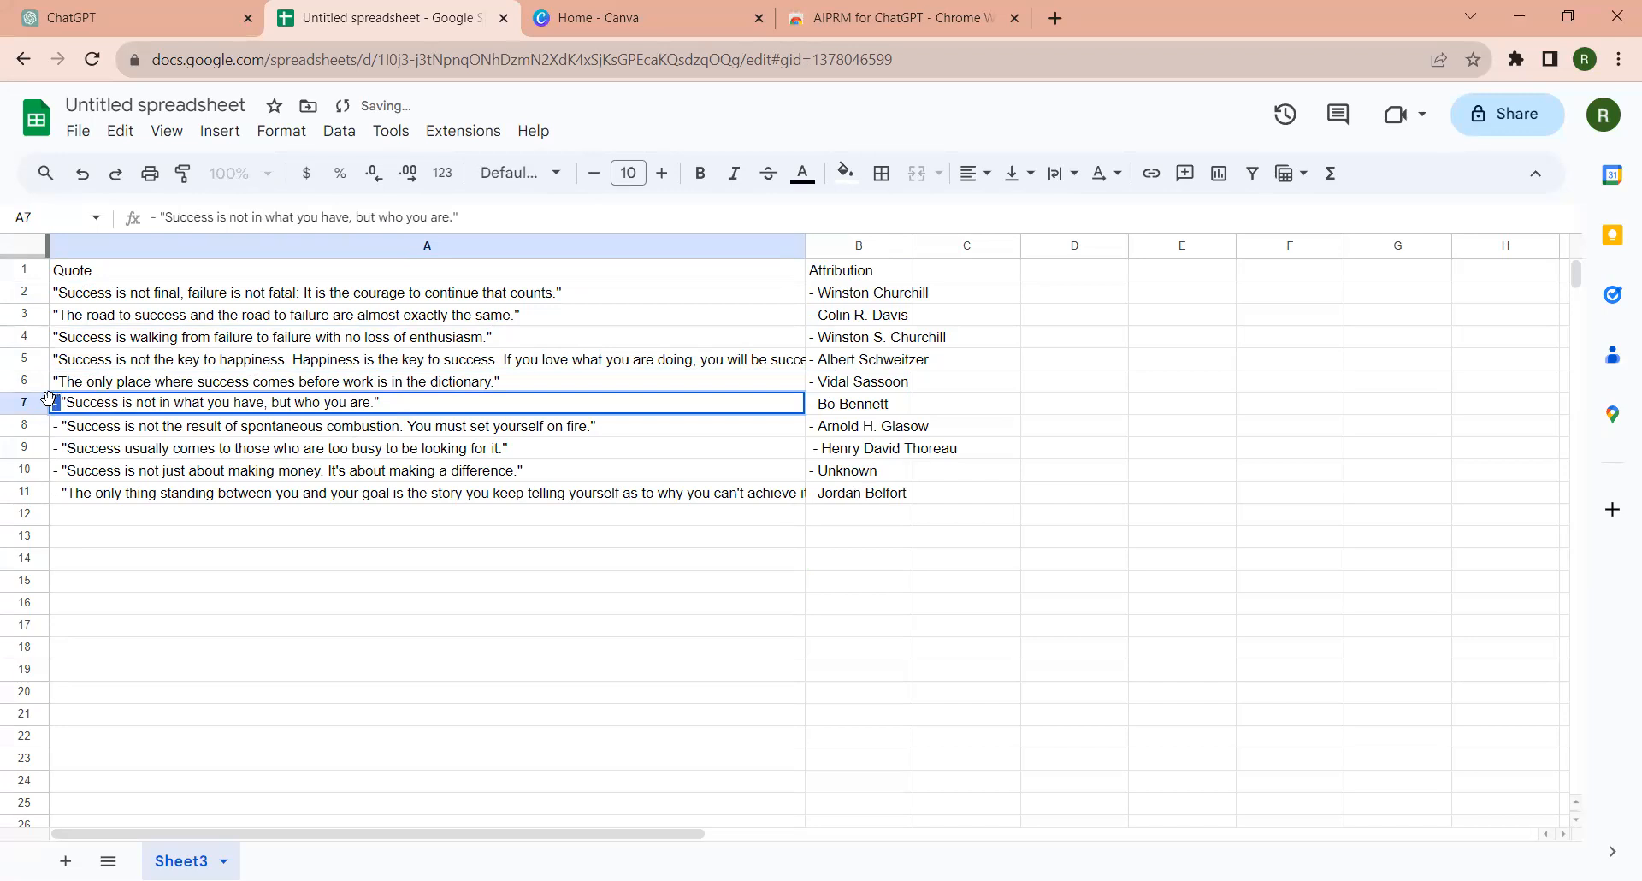
# Step: Remove the leading dash and space from the quotes in cells A8 and A9
pyautogui.doubleClick(56, 425)
pyautogui.press('BackSpace')
pyautogui.press('BackSpace')
pyautogui.press('BackSpace')
pyautogui.press('BackSpace')
pyautogui.doubleClick(65, 445)
pyautogui.press('BackSpace')
pyautogui.press('BackSpace')
# Step: Remove the leading dash and space from the quotes in cells A10 and A11
pyautogui.click(64, 472)
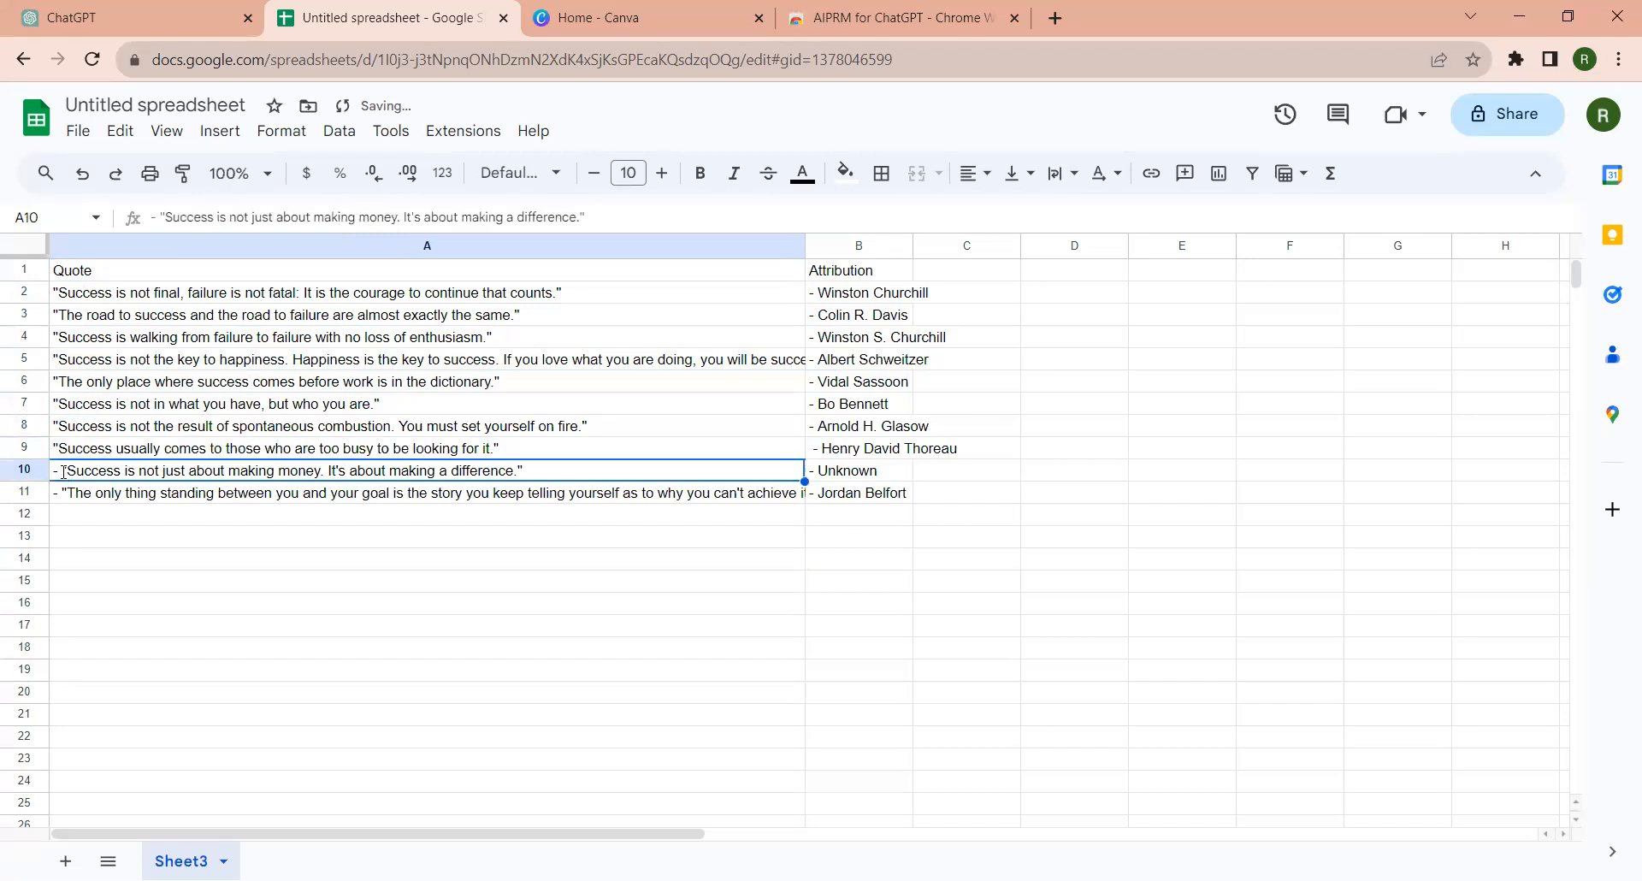
pyautogui.doubleClick(64, 473)
pyautogui.press('BackSpace')
pyautogui.press('BackSpace')
pyautogui.click(70, 492)
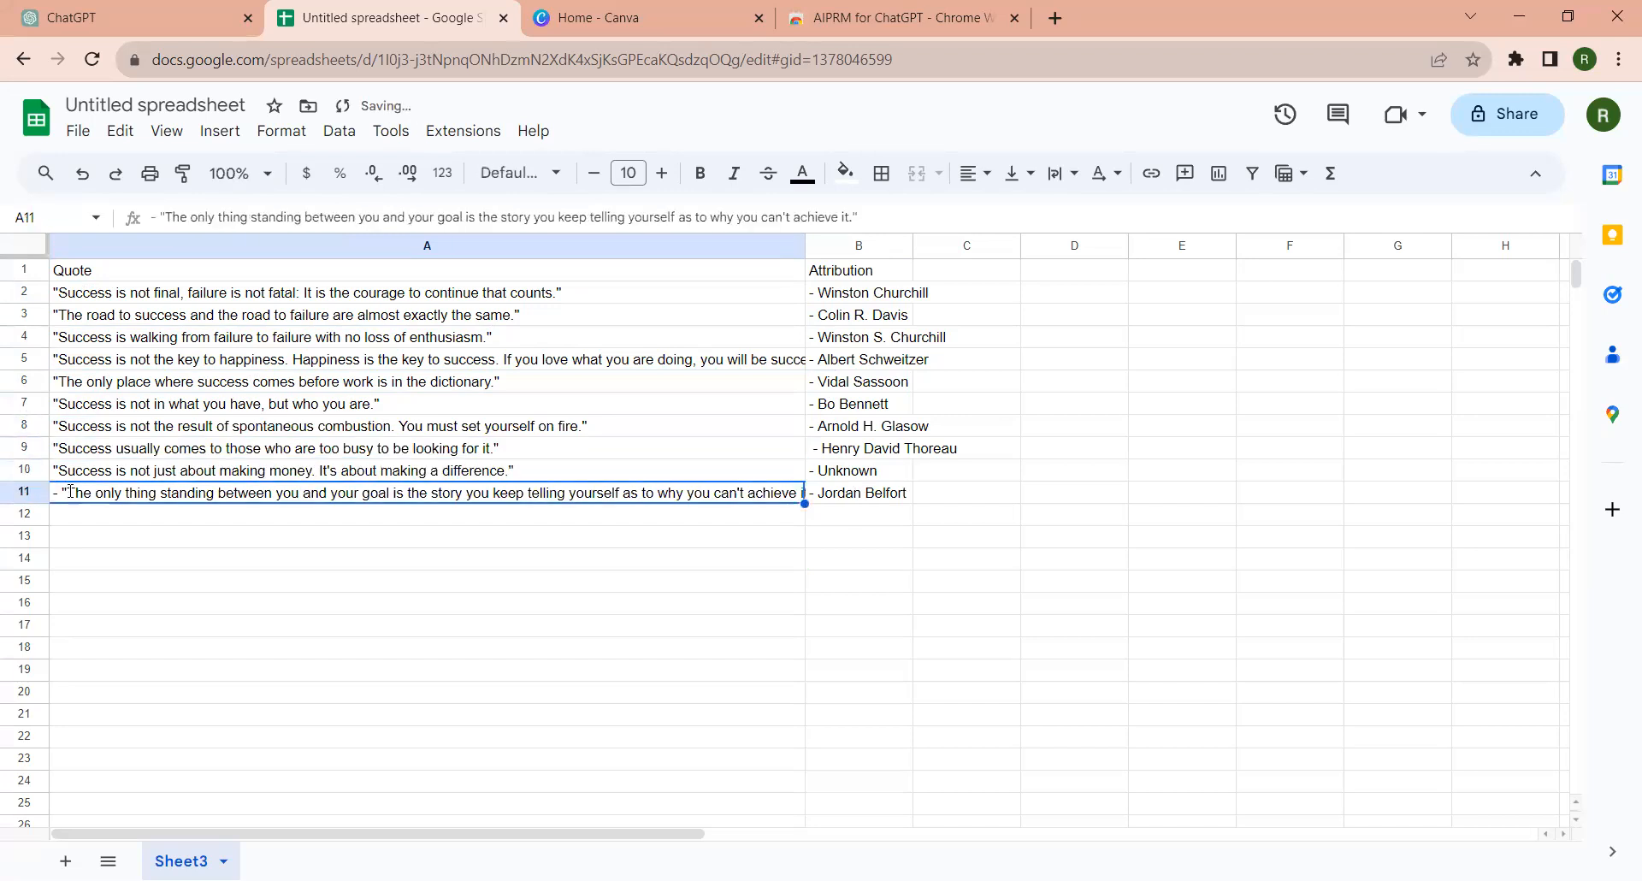
pyautogui.doubleClick(70, 491)
pyautogui.press('BackSpace')
pyautogui.press('BackSpace')
pyautogui.click(146, 549)
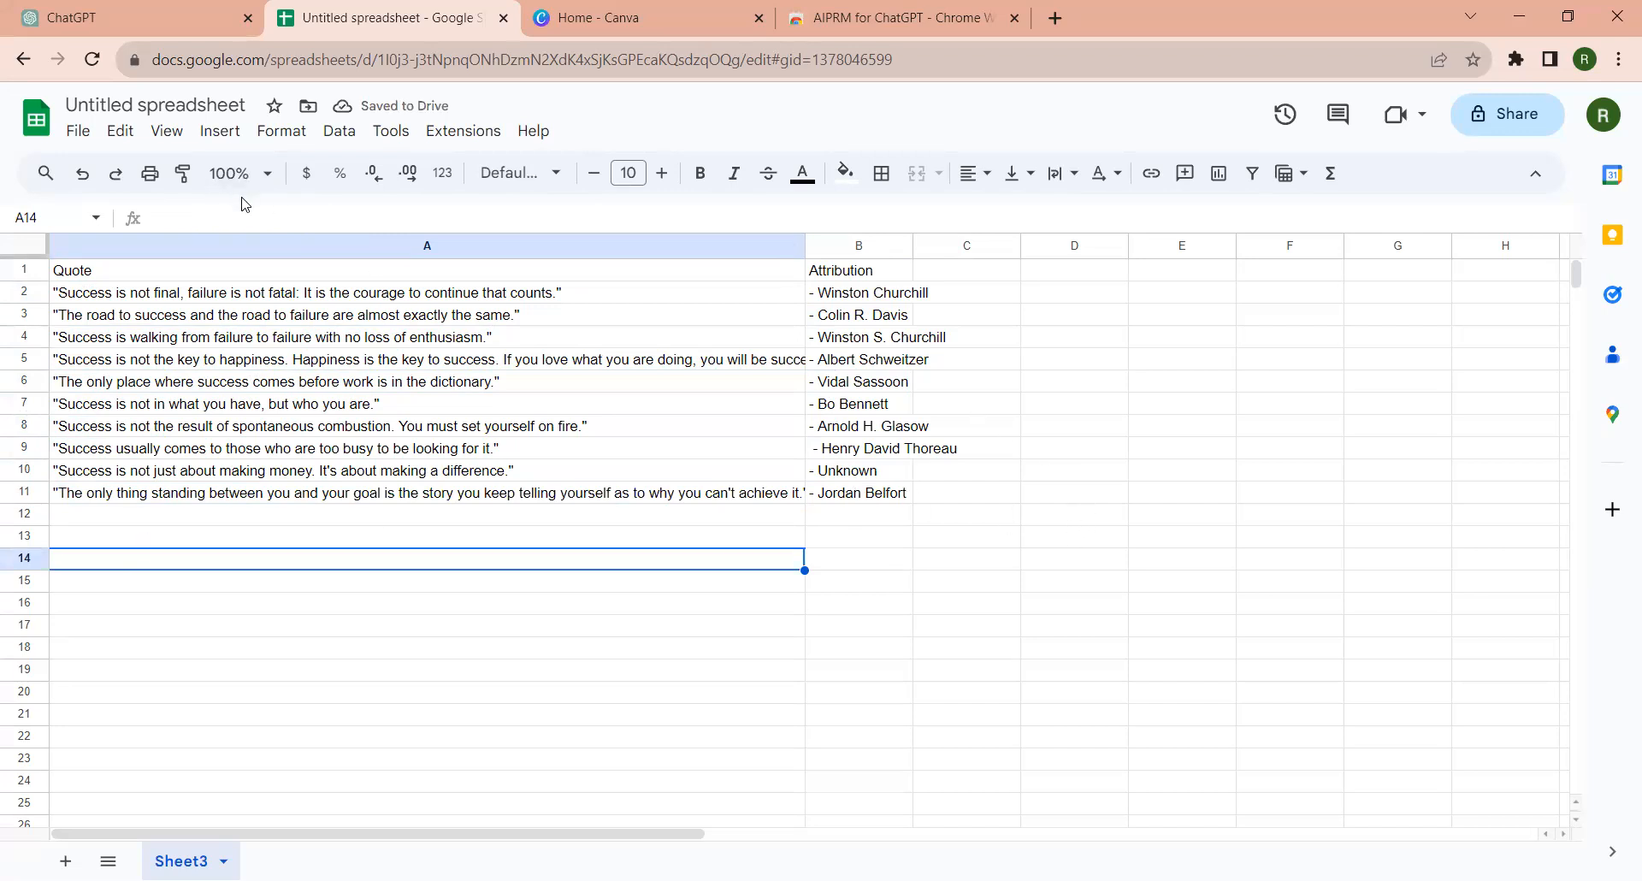
# Step: Rename the untitled spreadsheet as "Social Media Quotes"
pyautogui.click(193, 105)
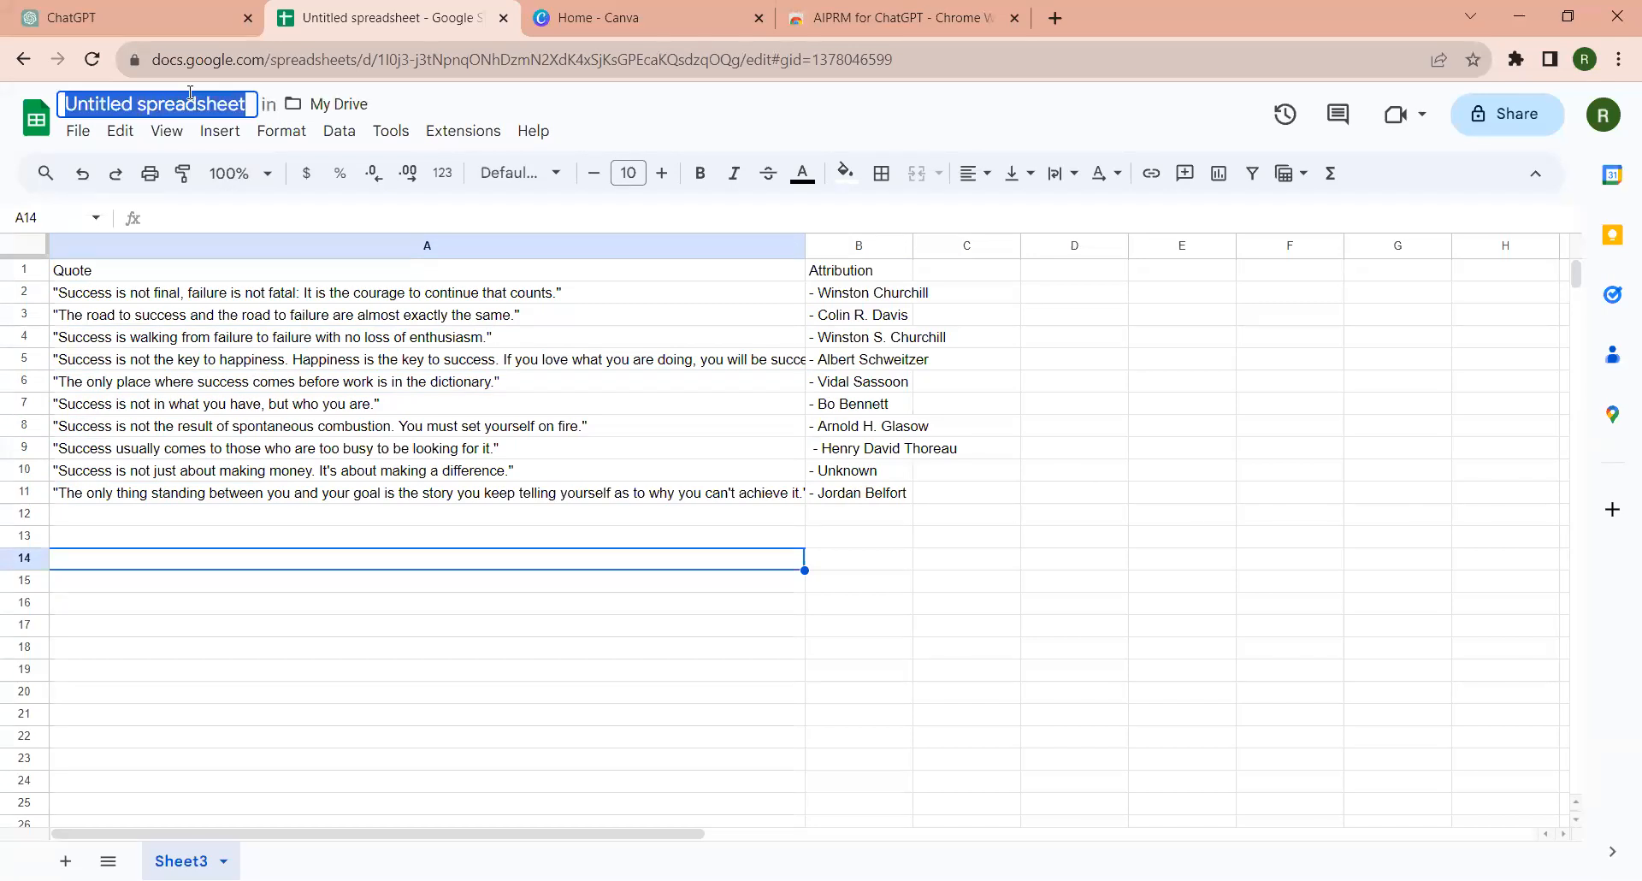
pyautogui.write('Socia')
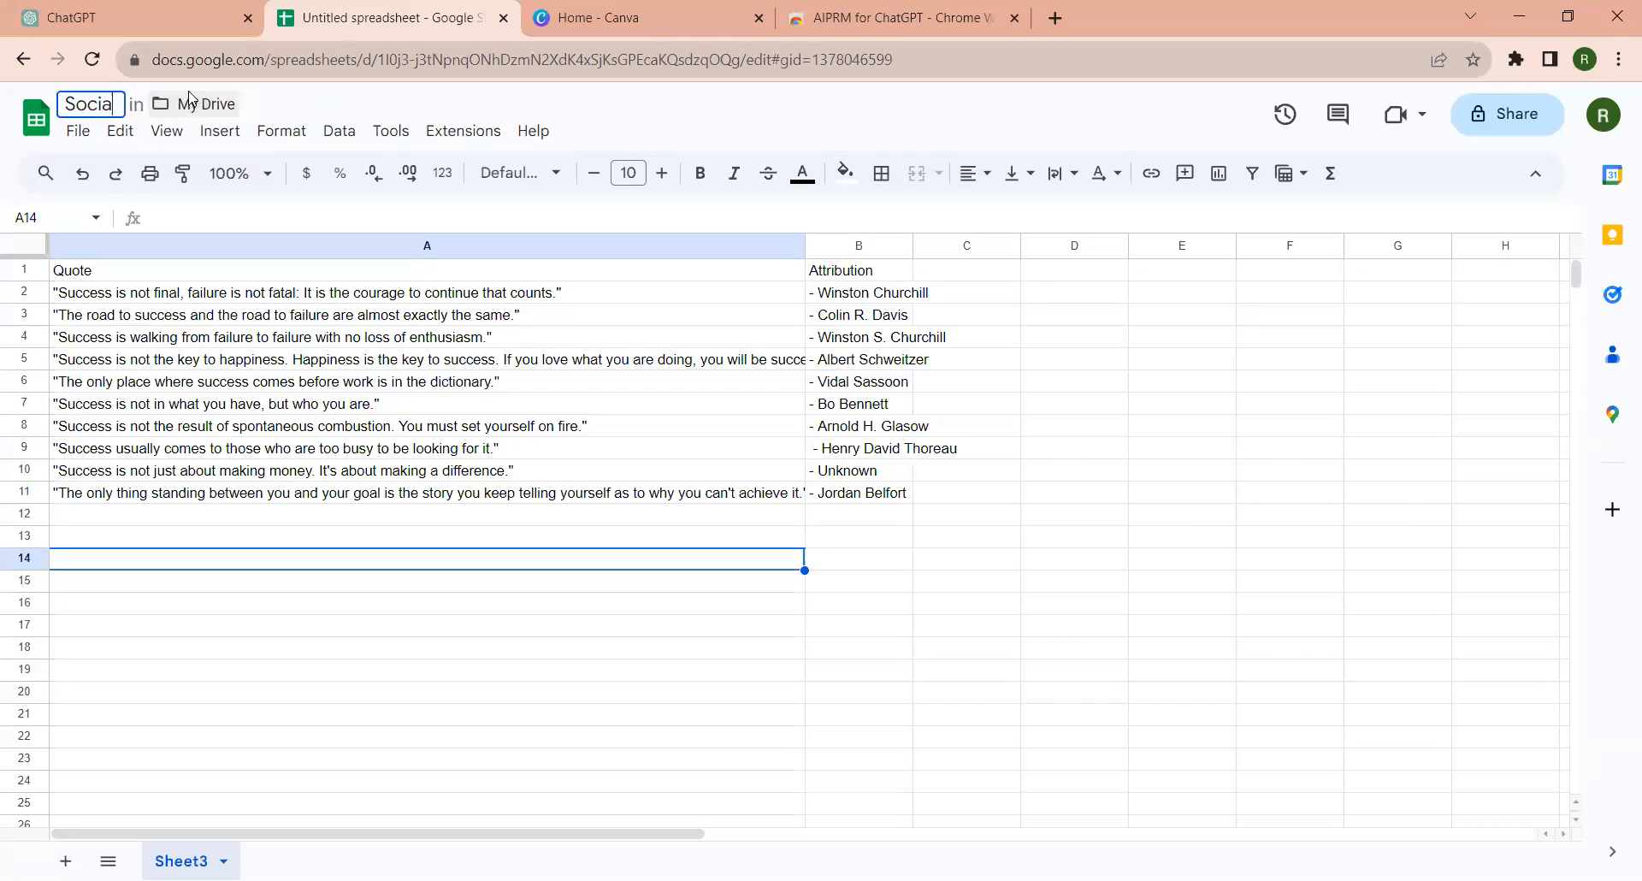
pyautogui.write('l Medi')
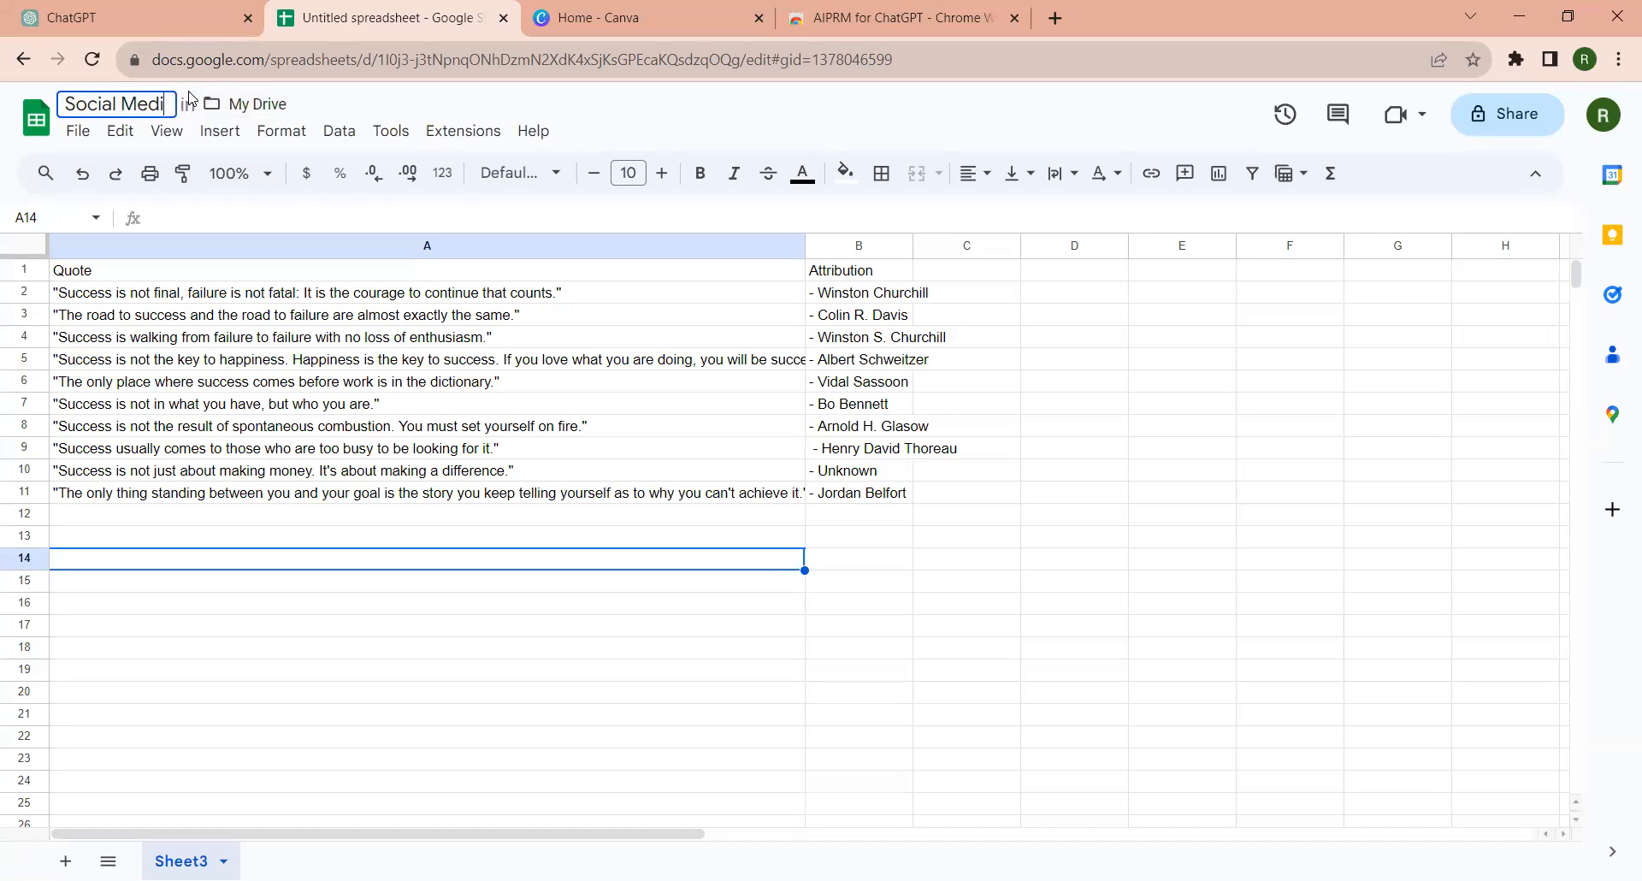
pyautogui.write('a Quotes')
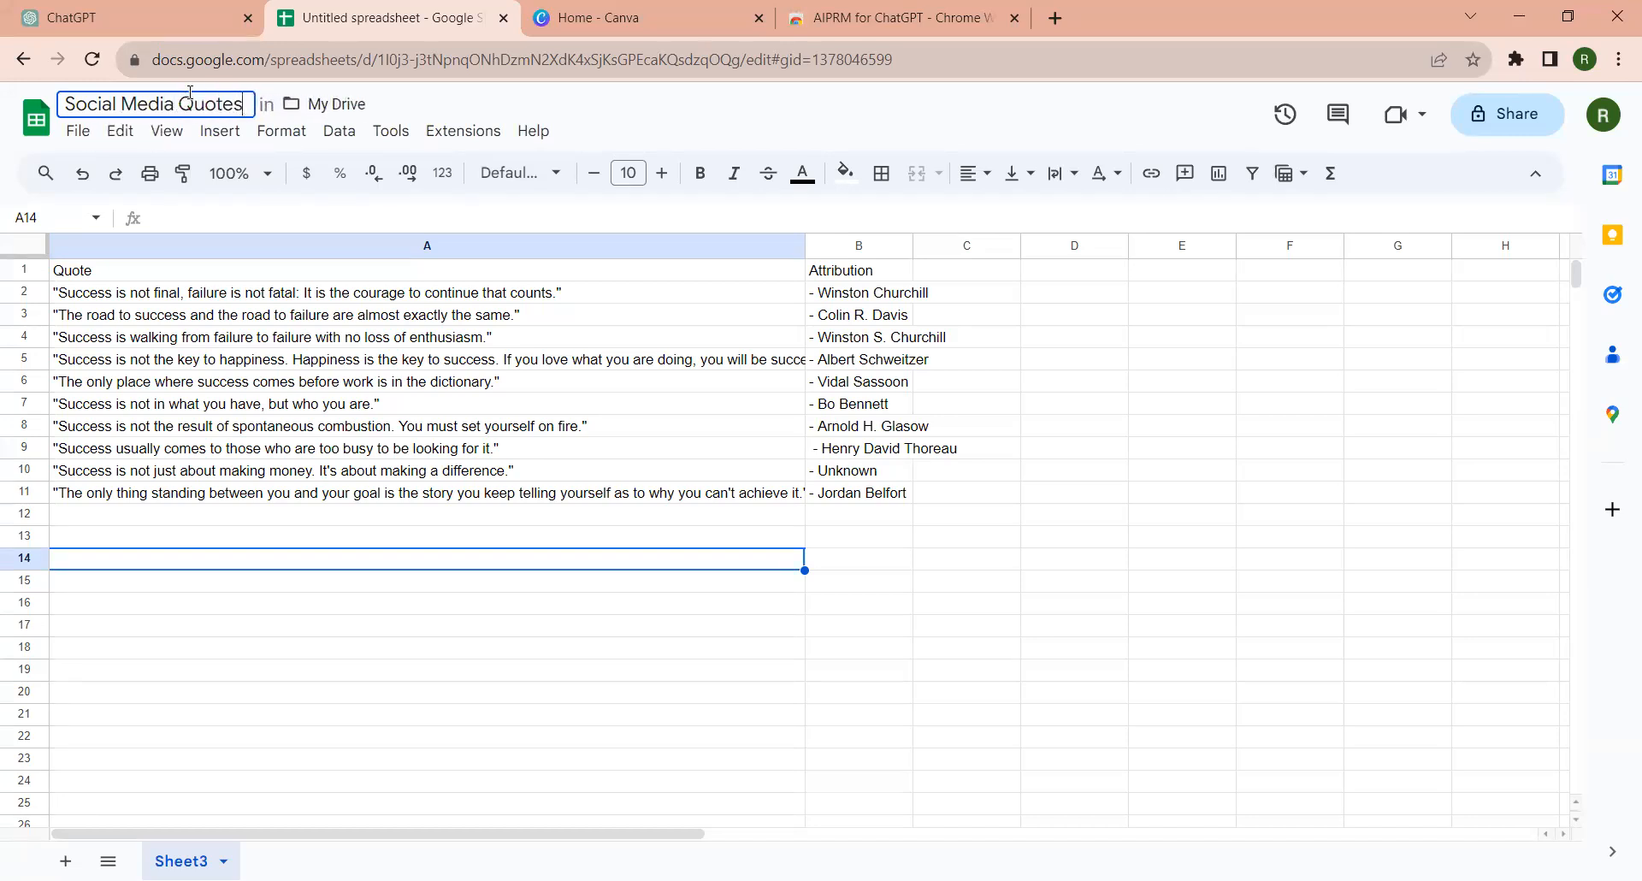
pyautogui.click(323, 498)
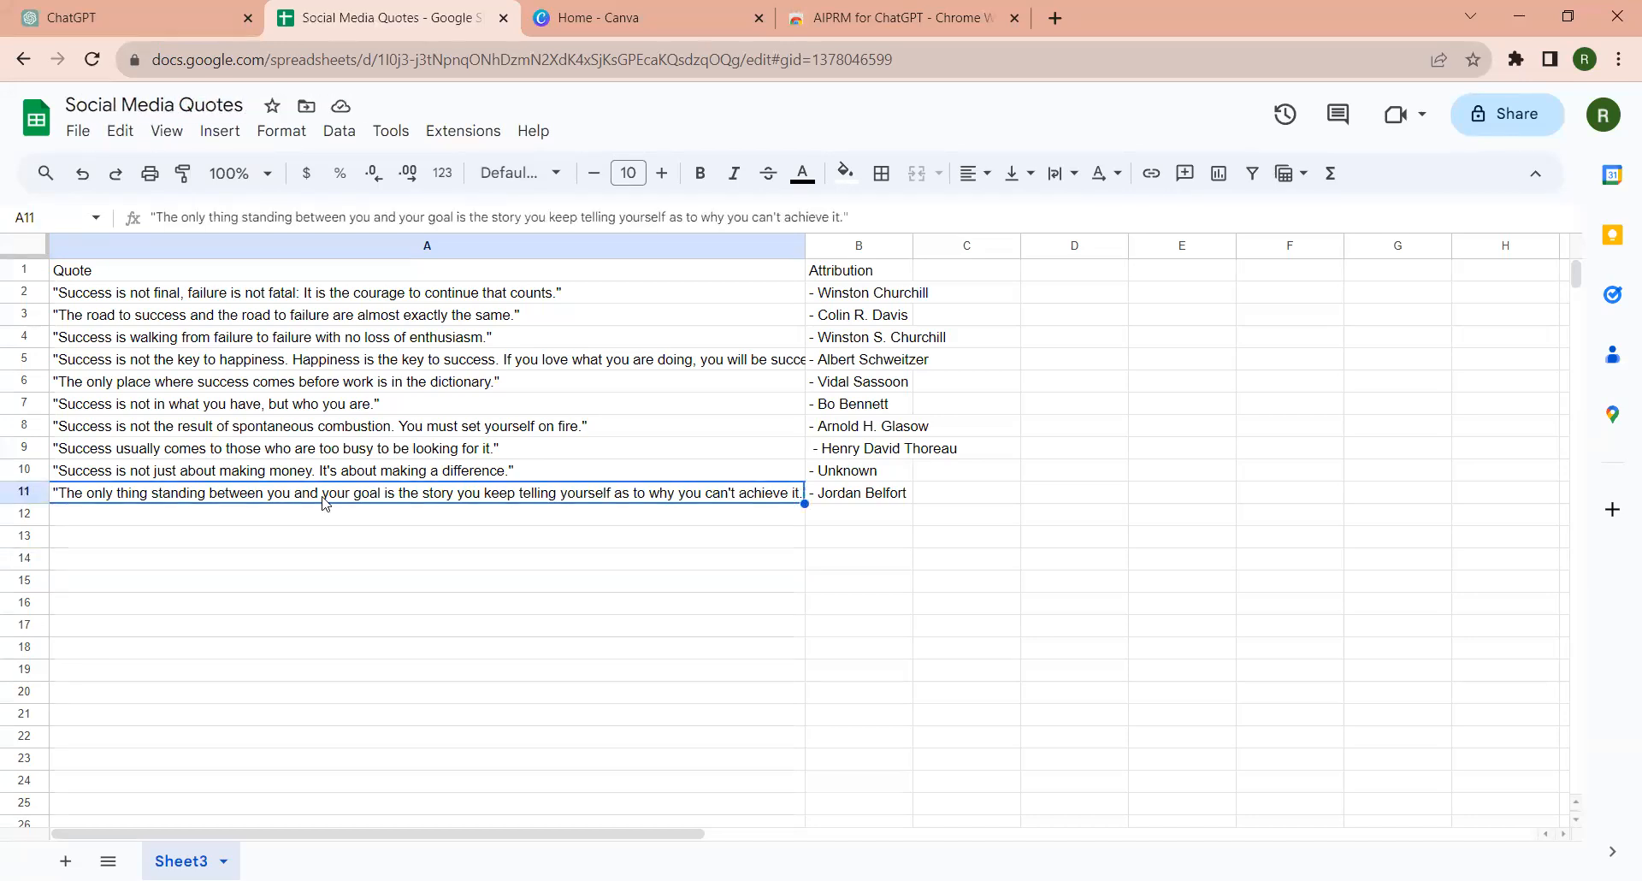
# Step: Download the Social Media Quotes sheet as a CSV file
pyautogui.click(78, 132)
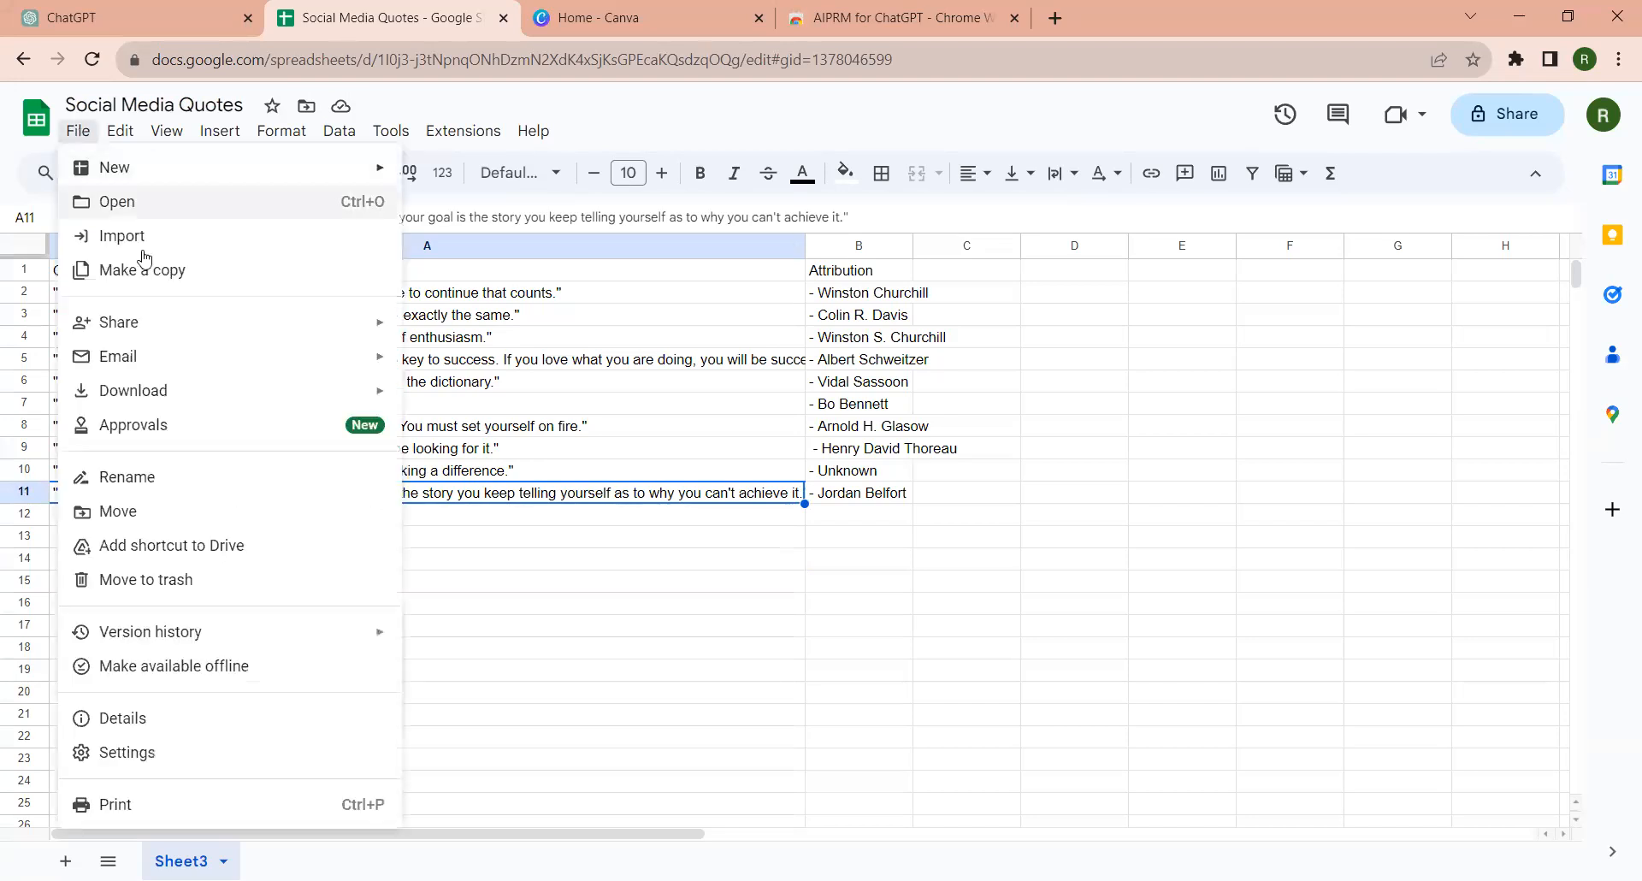
pyautogui.moveTo(180, 393)
pyautogui.click(540, 537)
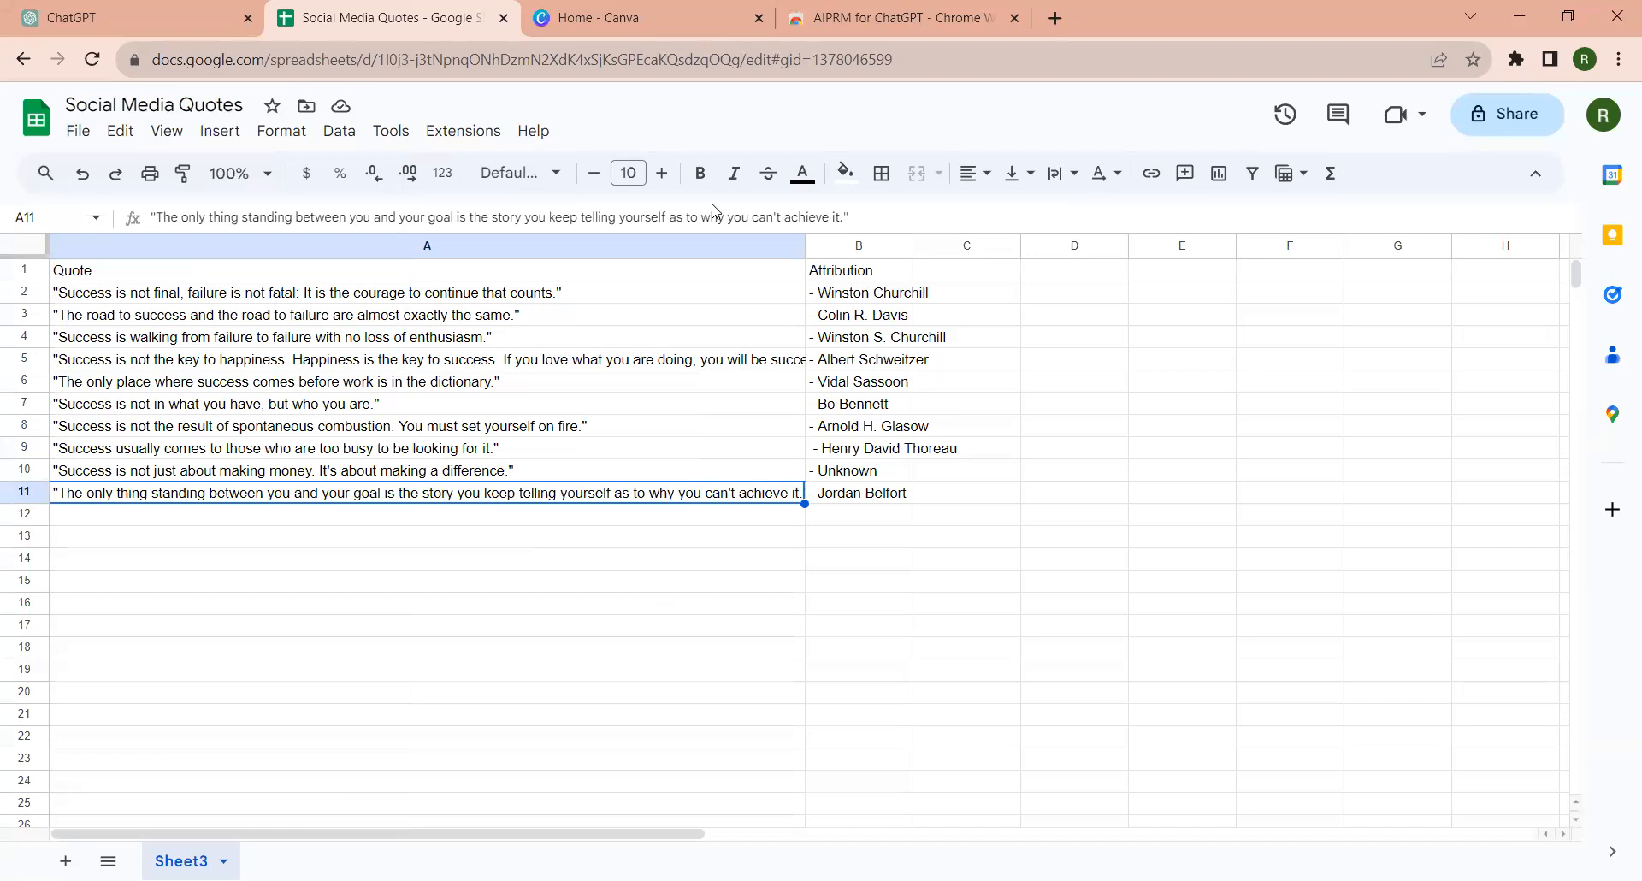
# Step: Switch to Canva and create a new blank Instagram Post (Square) design
pyautogui.click(650, 33)
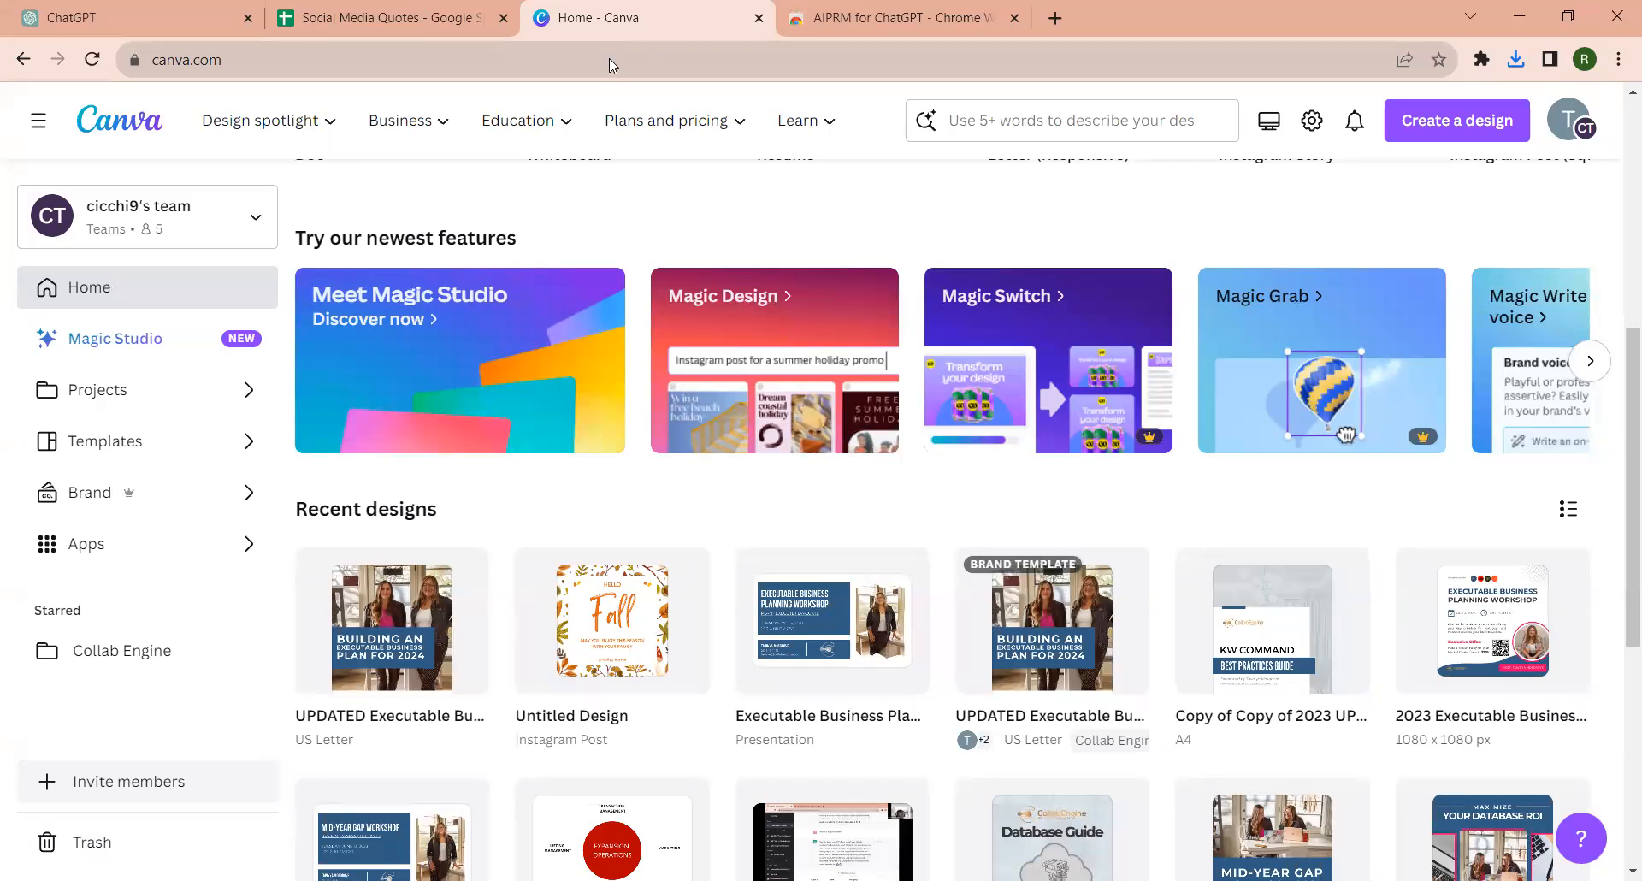
pyautogui.click(1487, 133)
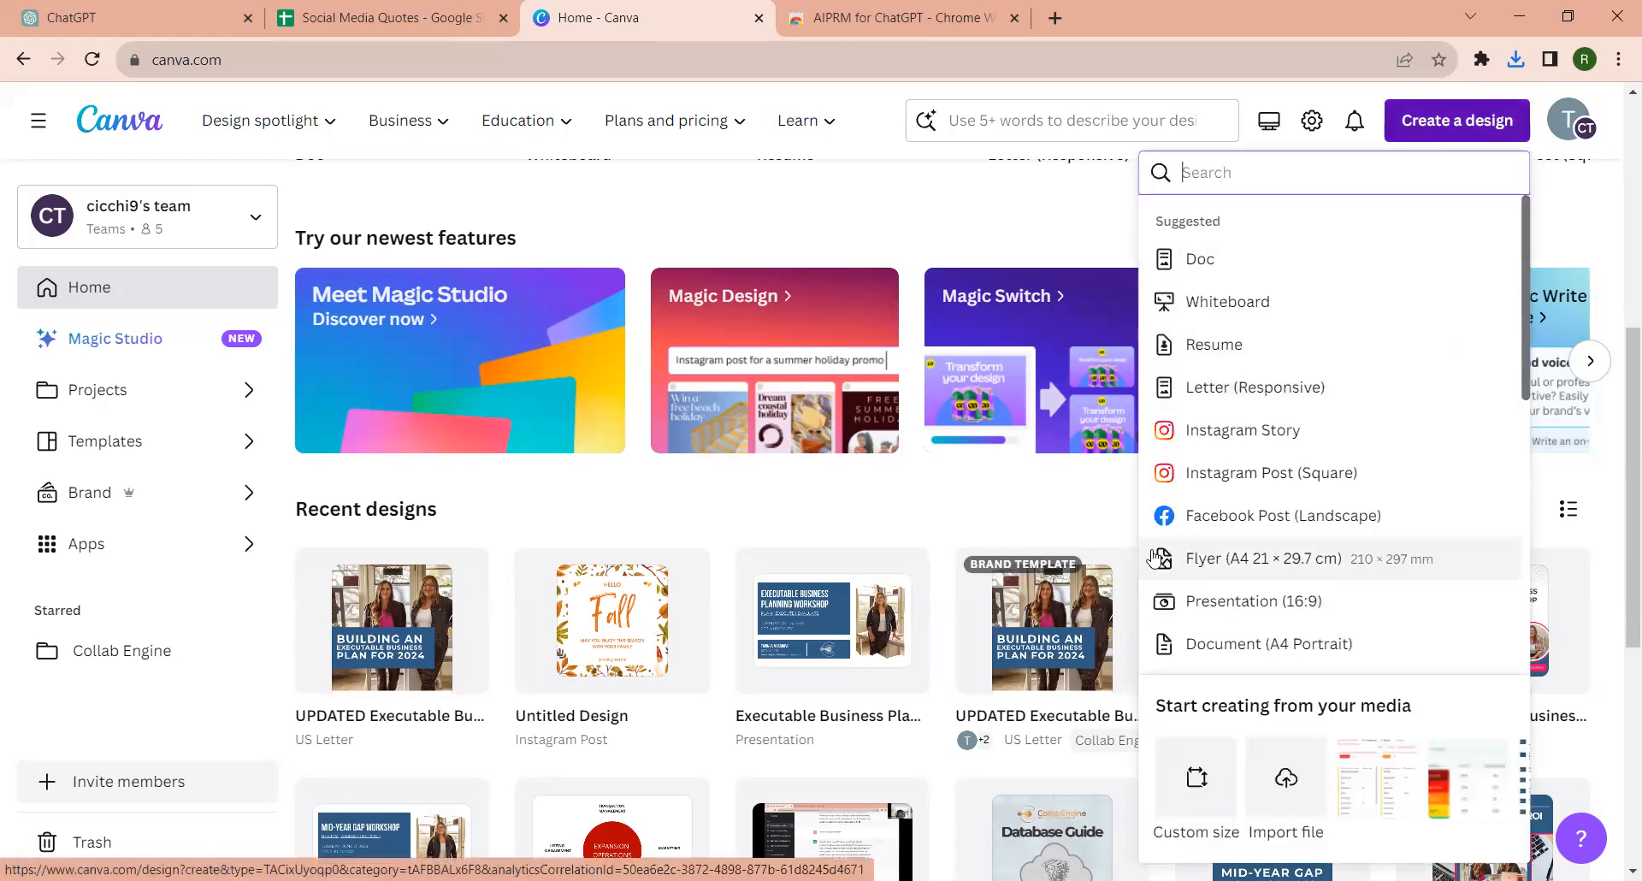
pyautogui.click(1231, 489)
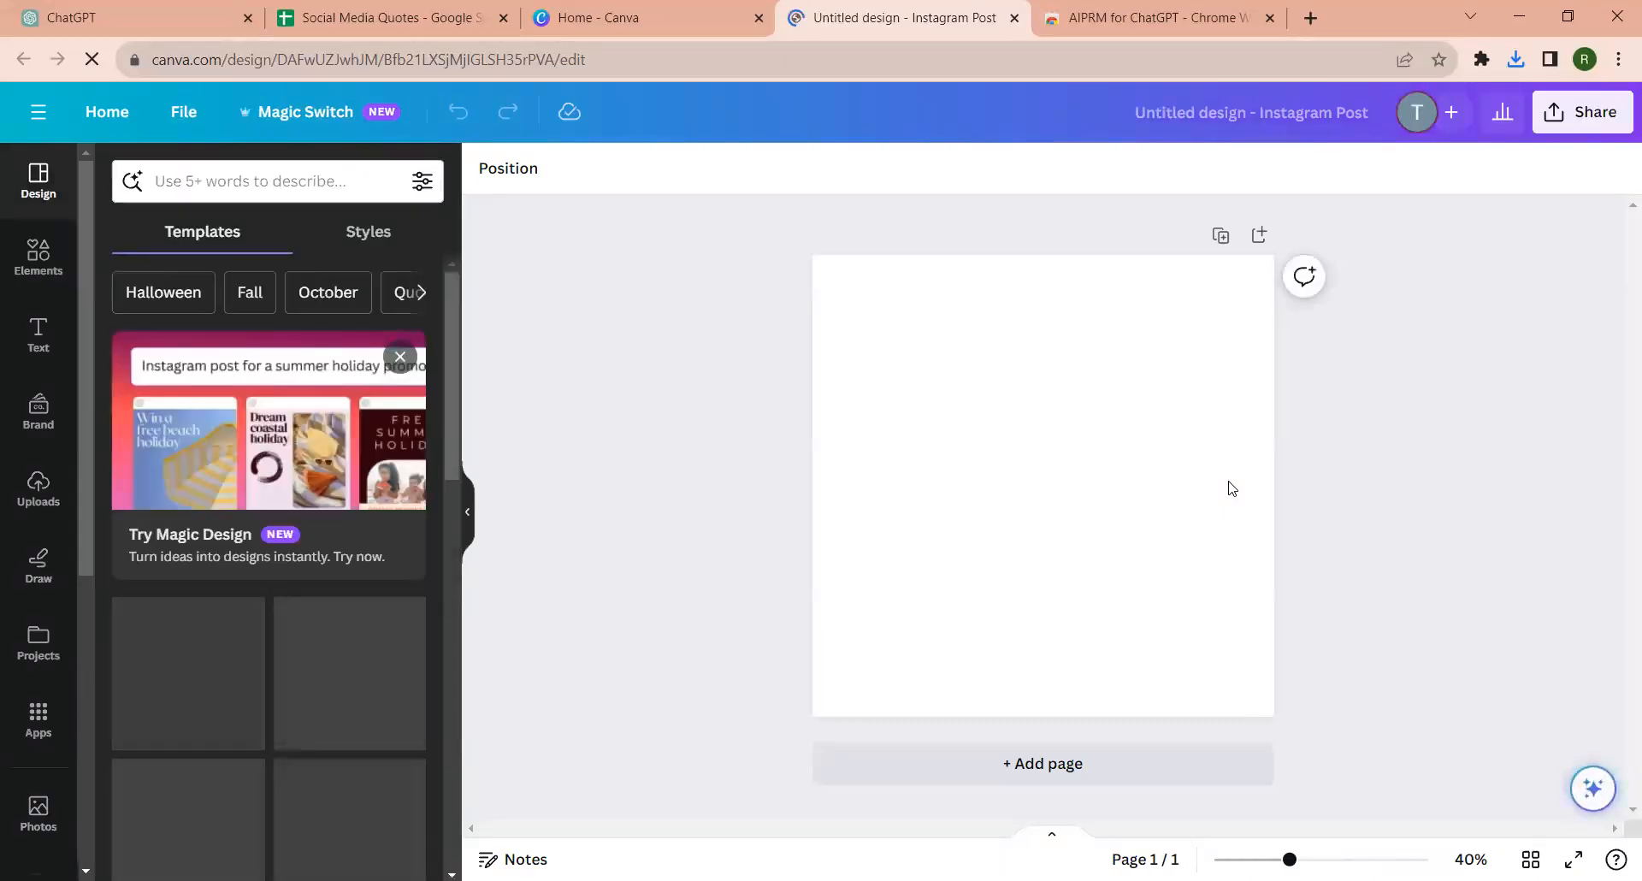
# Step: Search the design templates for "quotes"
pyautogui.click(230, 178)
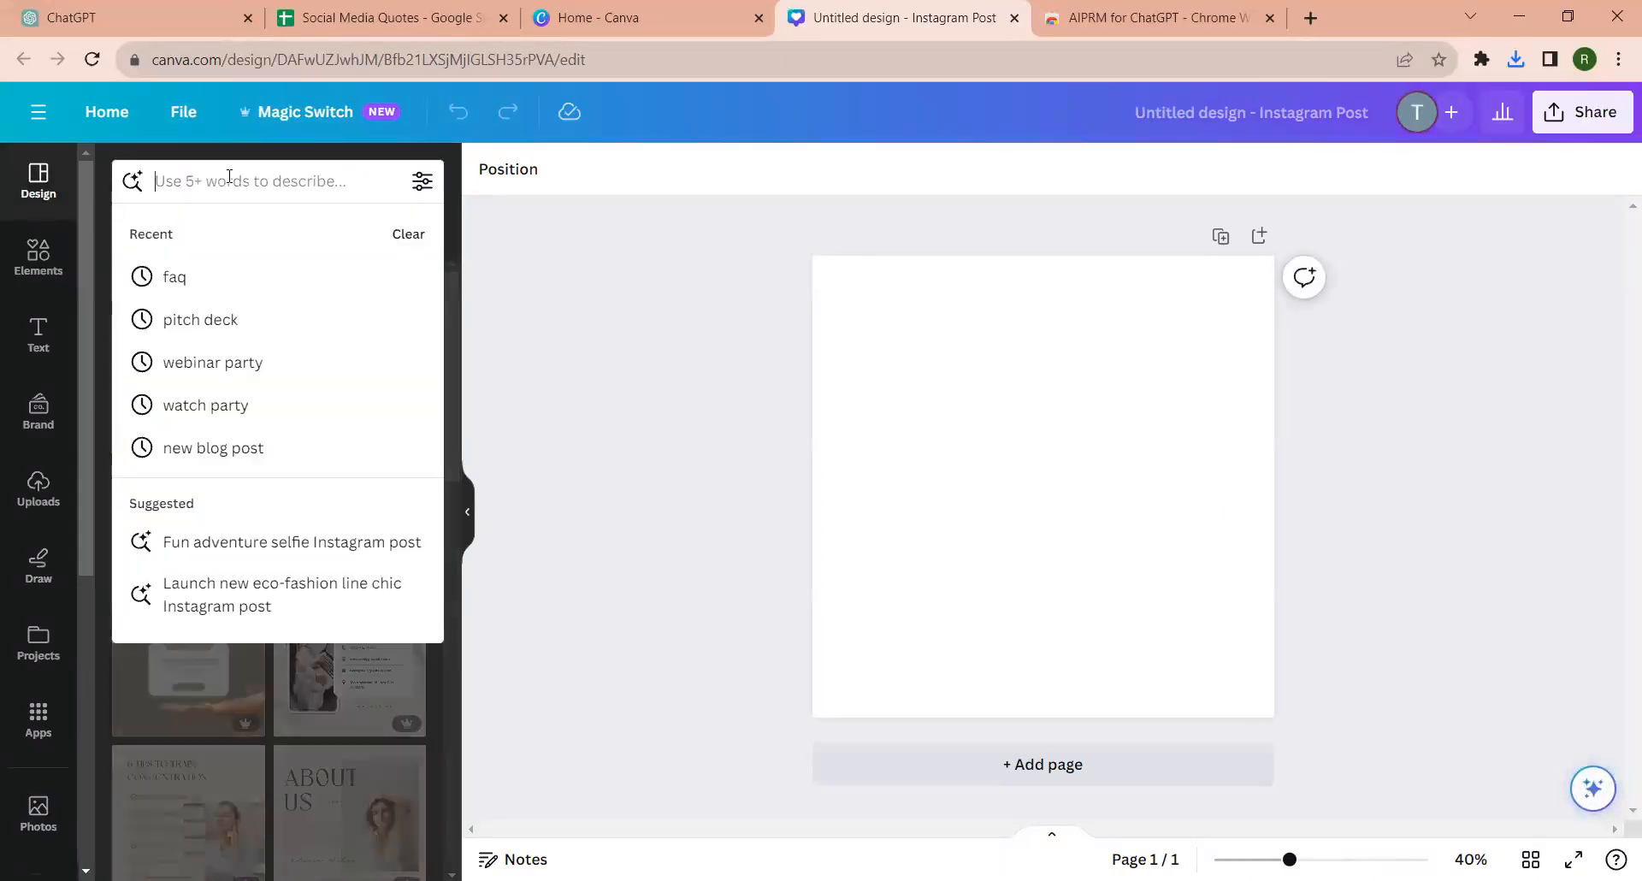
pyautogui.write('social')
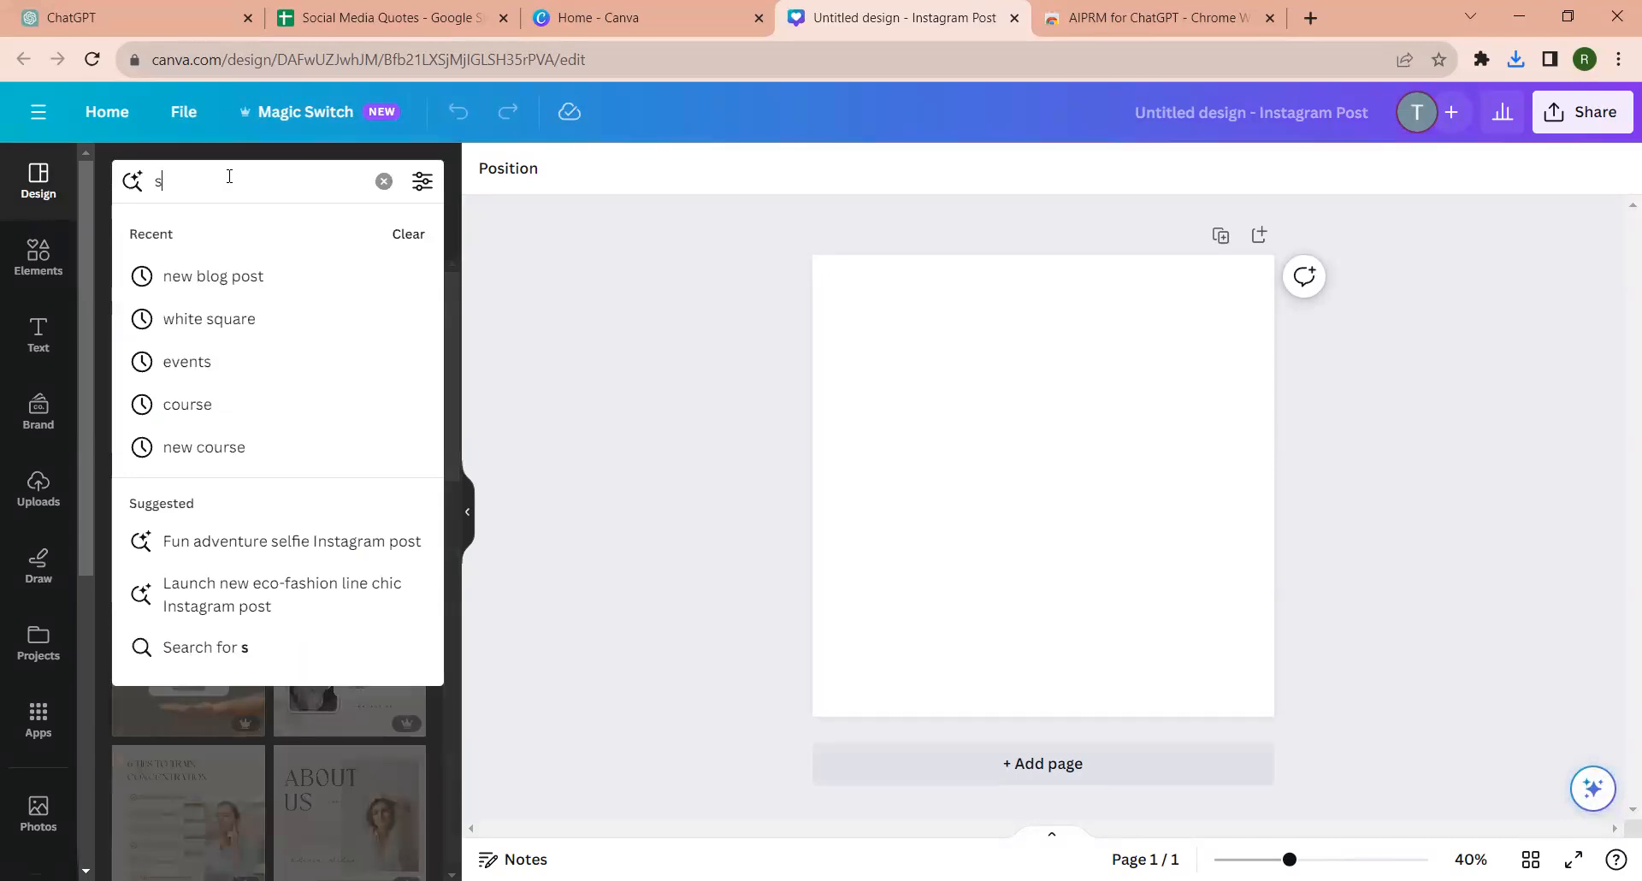
pyautogui.press('BackSpace')
pyautogui.press('BackSpace')
pyautogui.press('BackSpace')
pyautogui.press('BackSpace')
pyautogui.press('BackSpace')
pyautogui.press('BackSpace')
pyautogui.write('quotes')
pyautogui.press('Return')
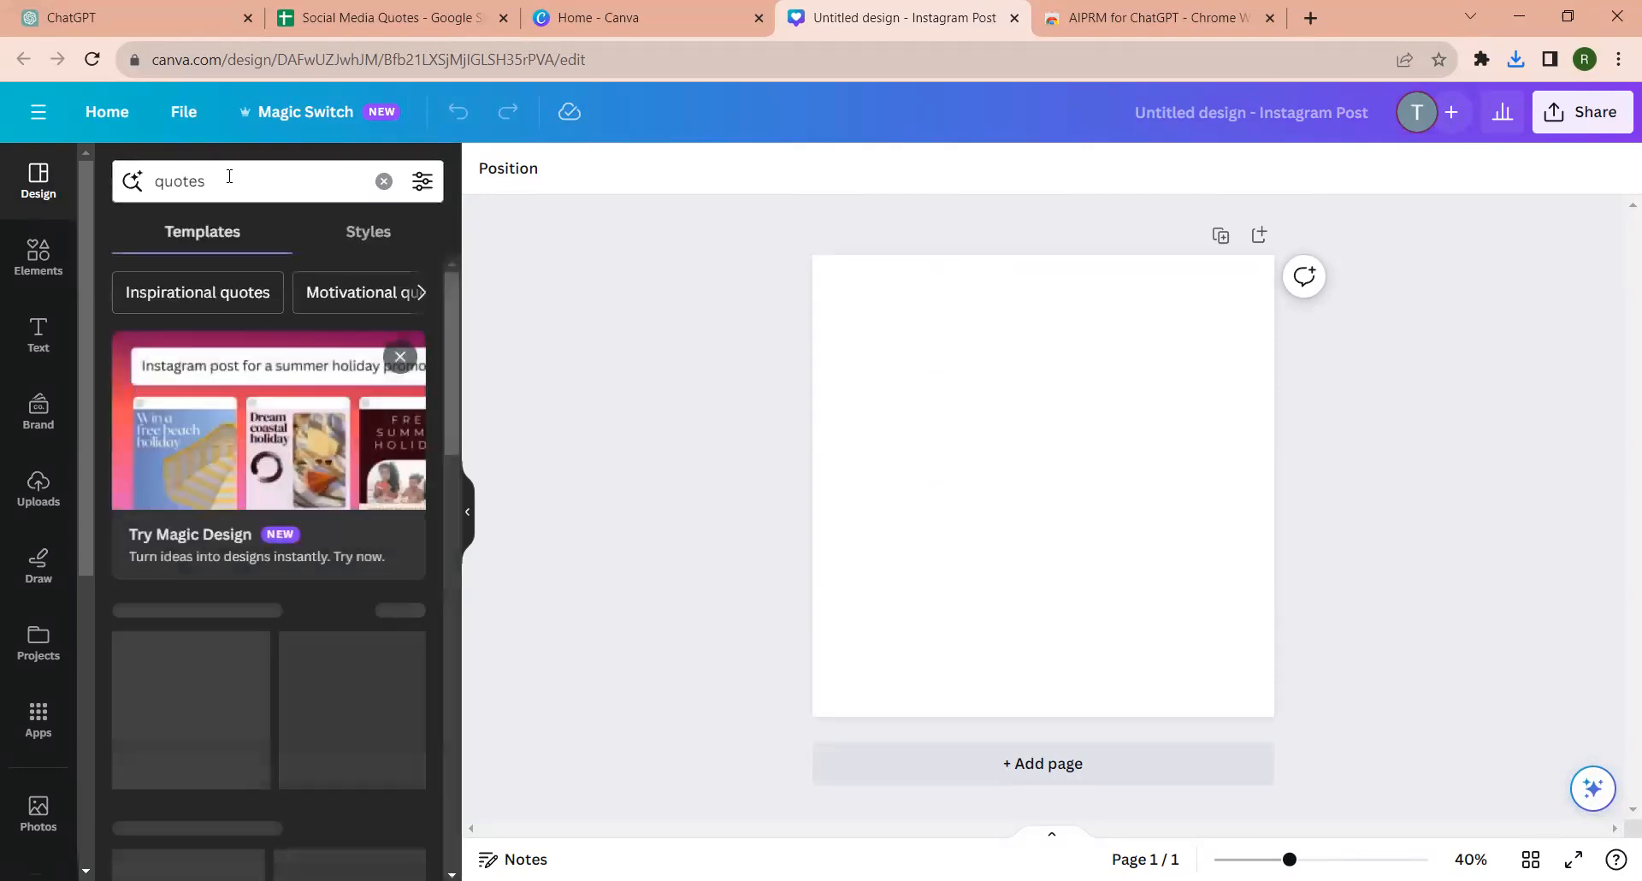
# Step: Browse the quote templates and apply the "You won't be successful if you don't have criticism" template to the page
pyautogui.scroll(-1, 362, 697)
pyautogui.scroll(-2, 362, 697)
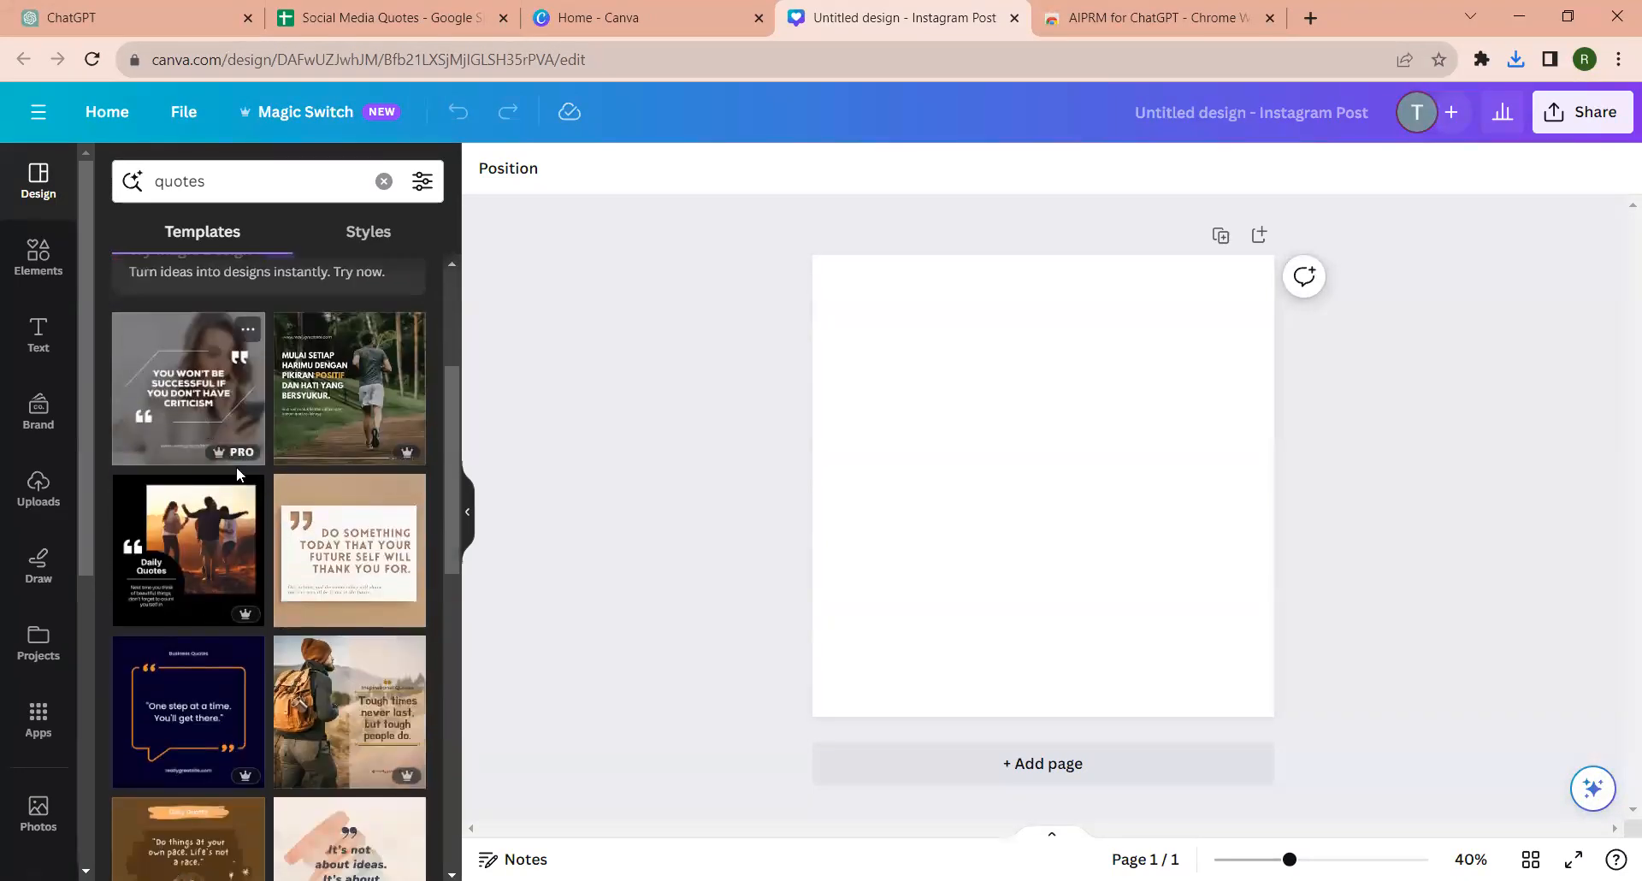
pyautogui.scroll(-2, 230, 684)
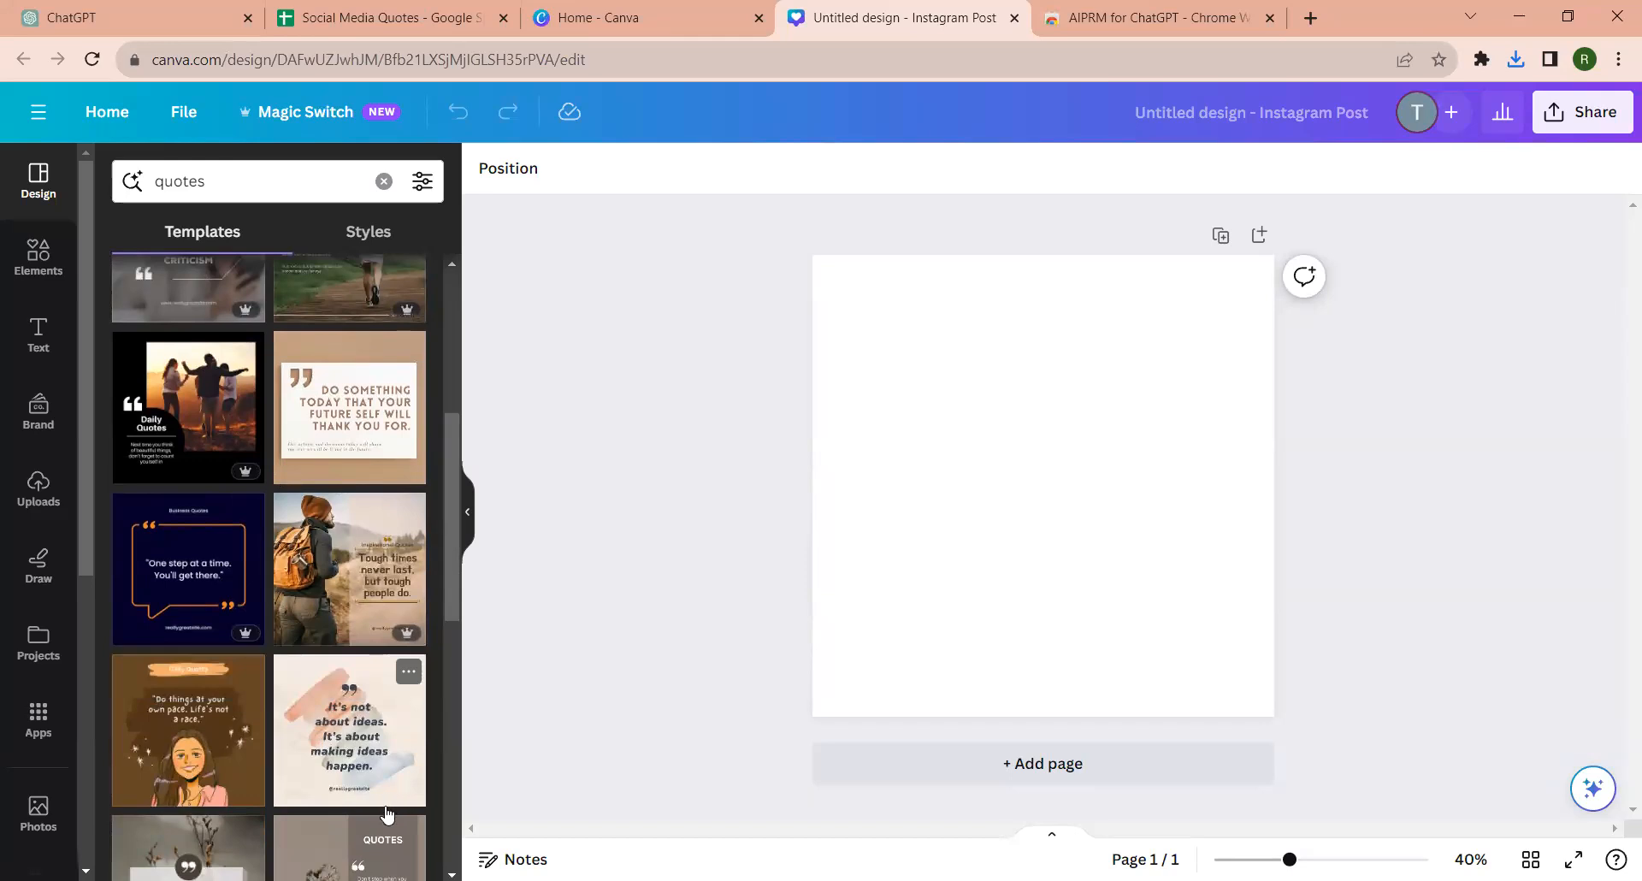
pyautogui.scroll(-3, 299, 741)
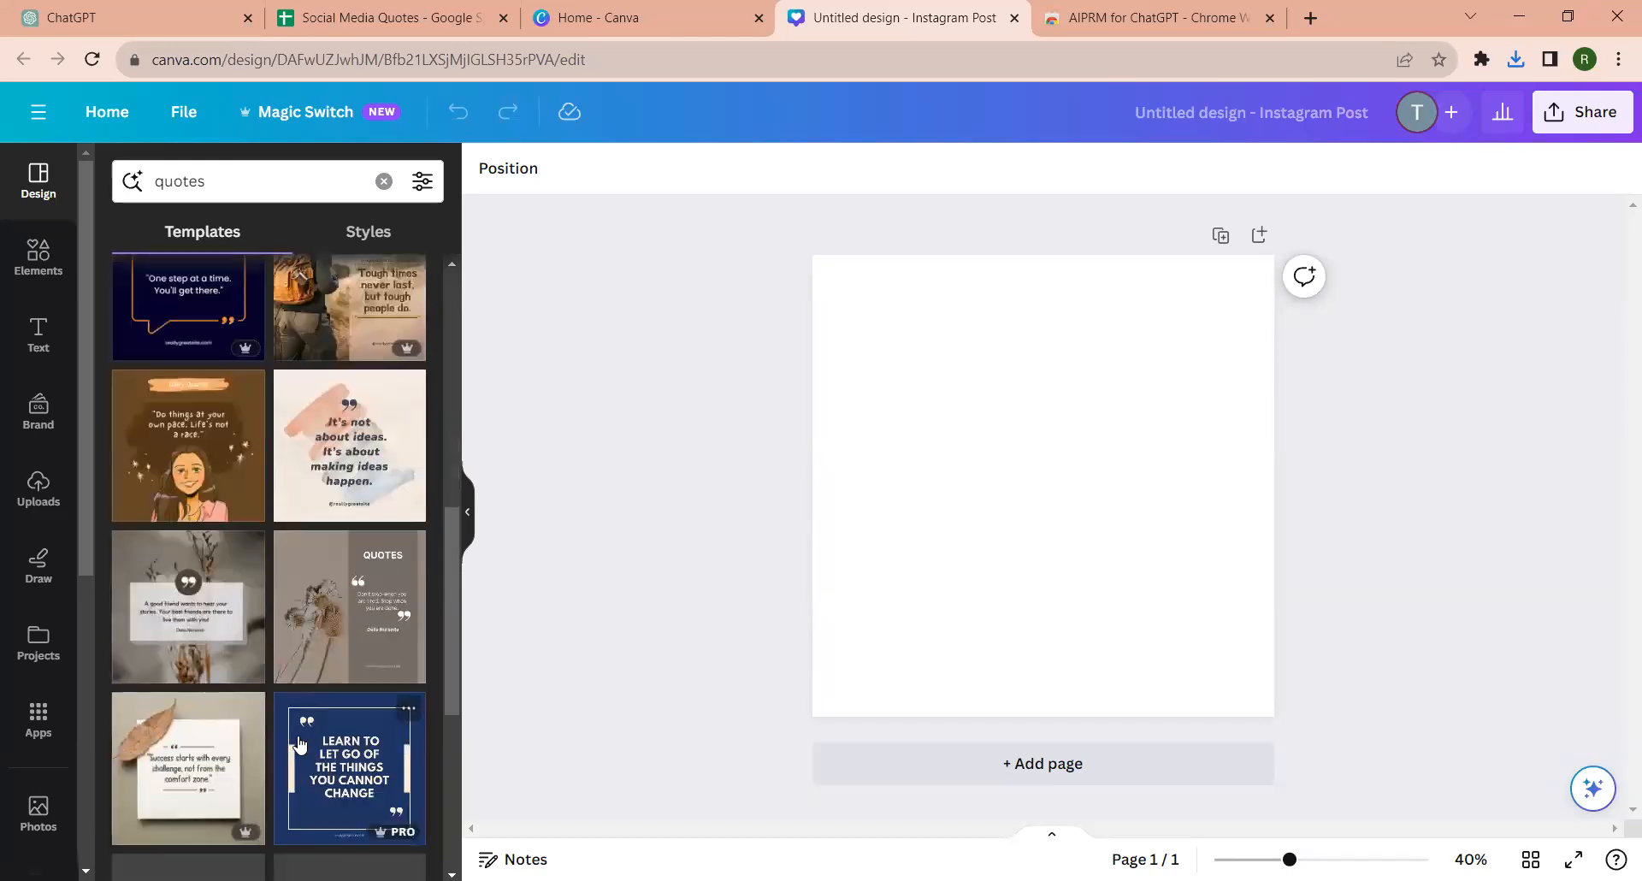
pyautogui.scroll(5, 299, 744)
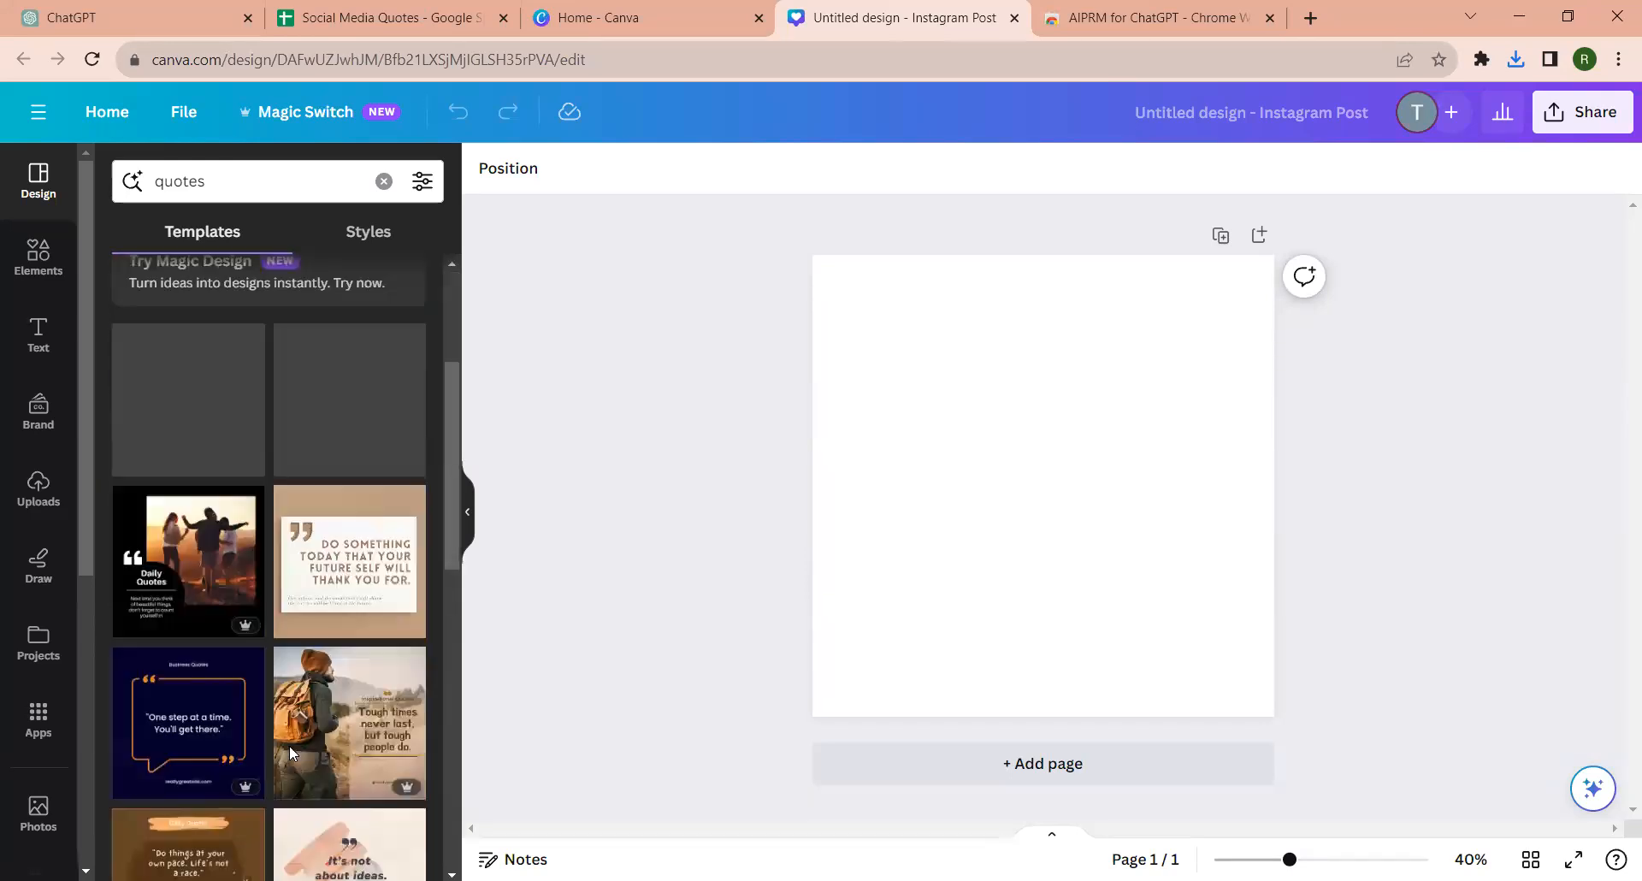
pyautogui.scroll(2, 166, 495)
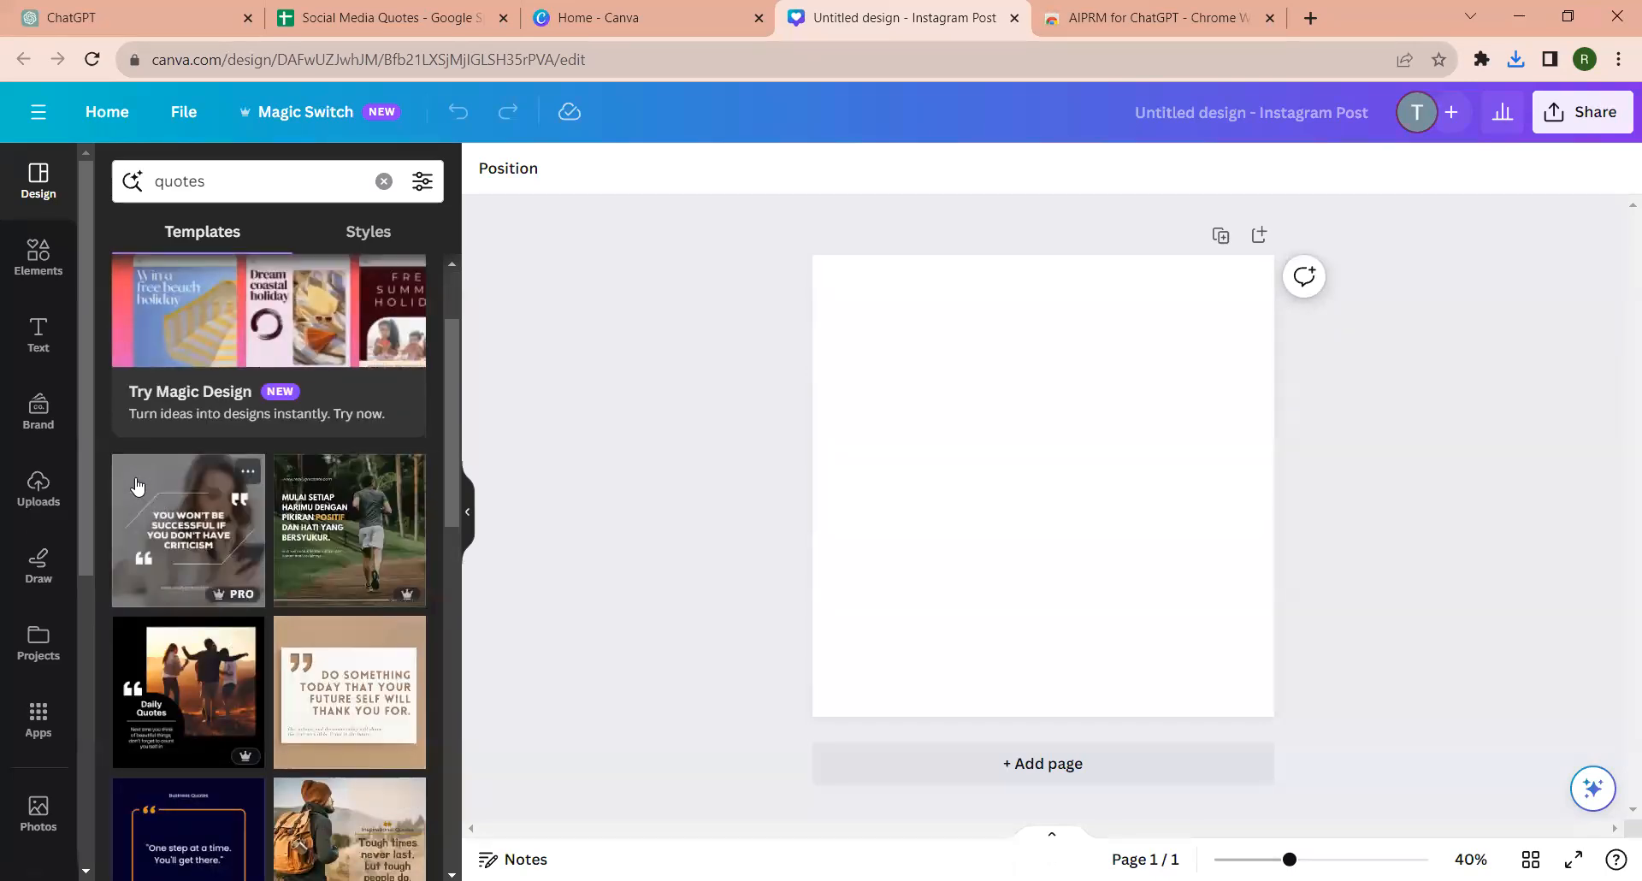
pyautogui.click(135, 477)
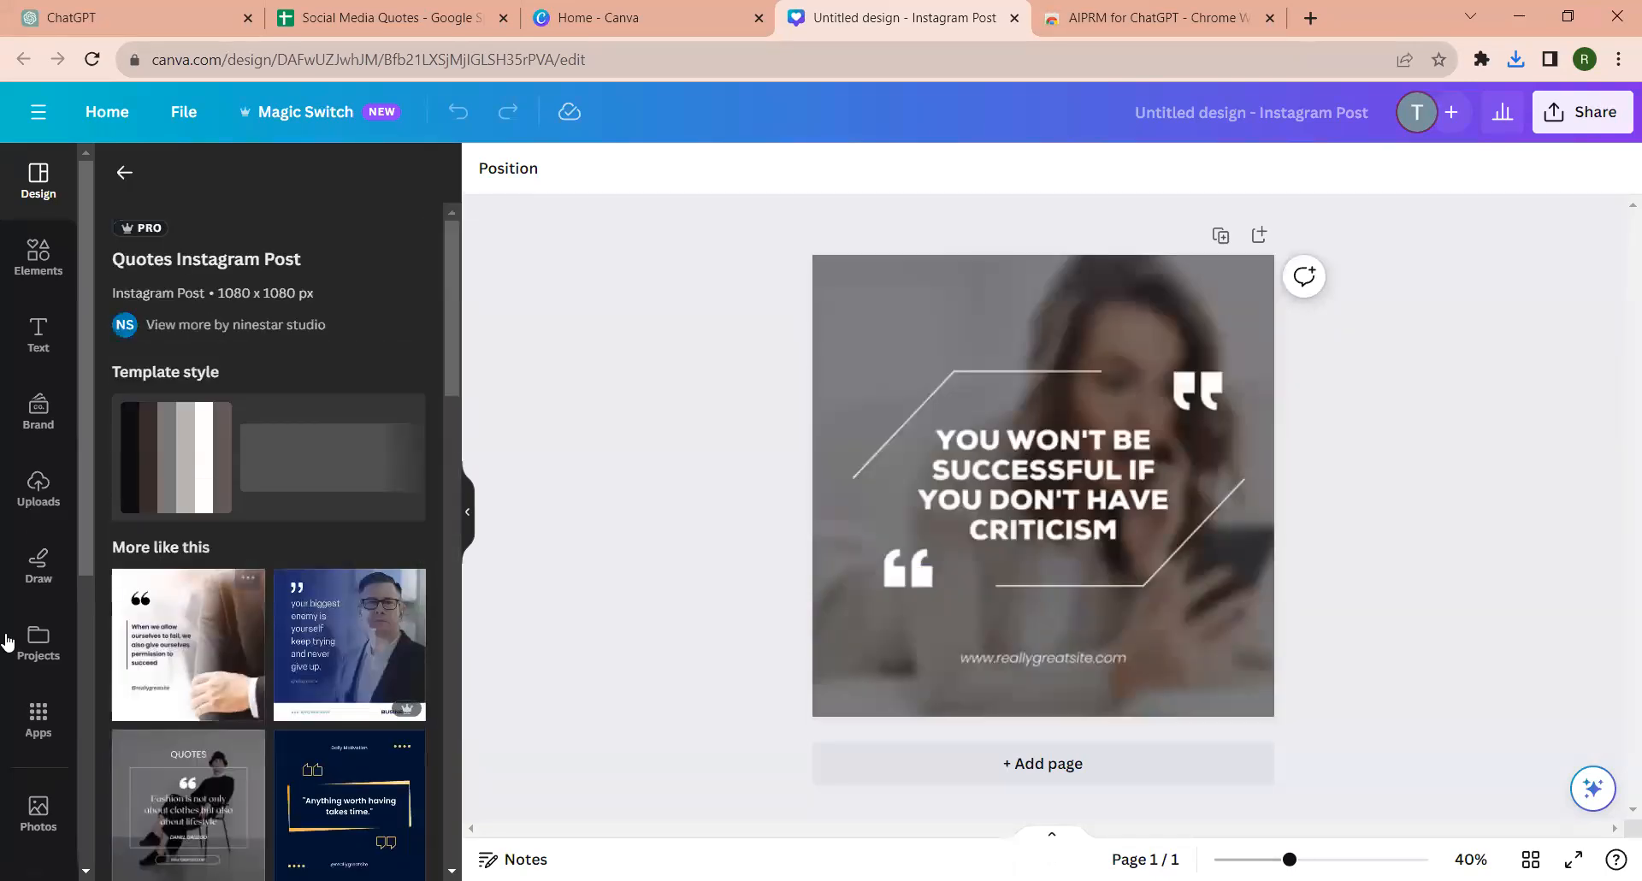
# Step: Start a bulk create and upload the "Social Media Quotes - Sheet3" CSV file as its data
pyautogui.scroll(-2, 34, 530)
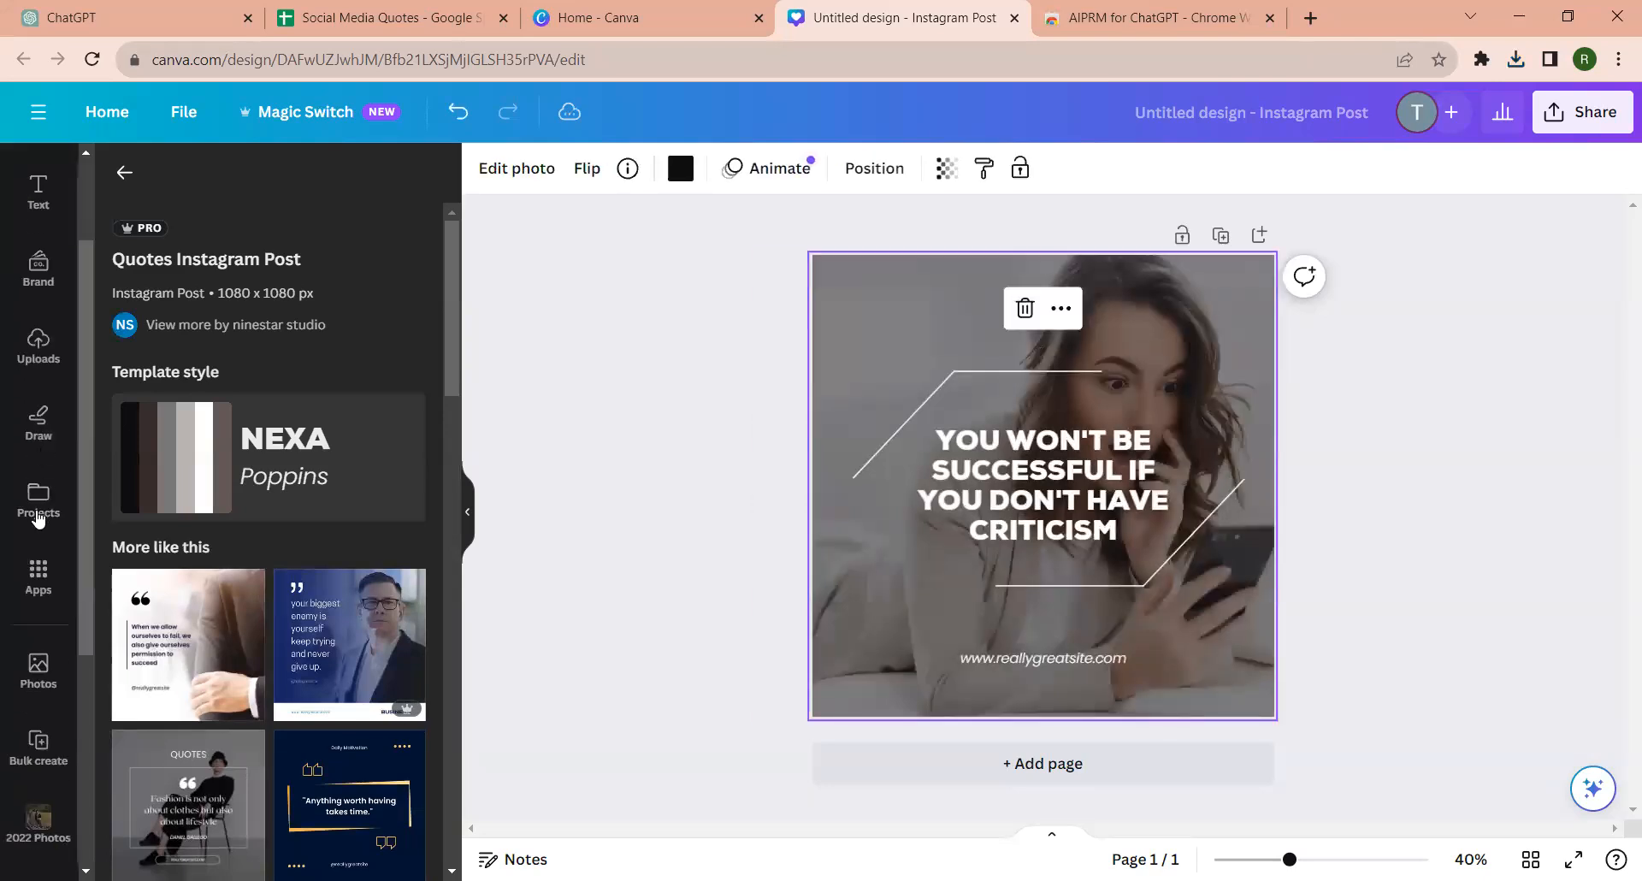
pyautogui.scroll(-3, 37, 745)
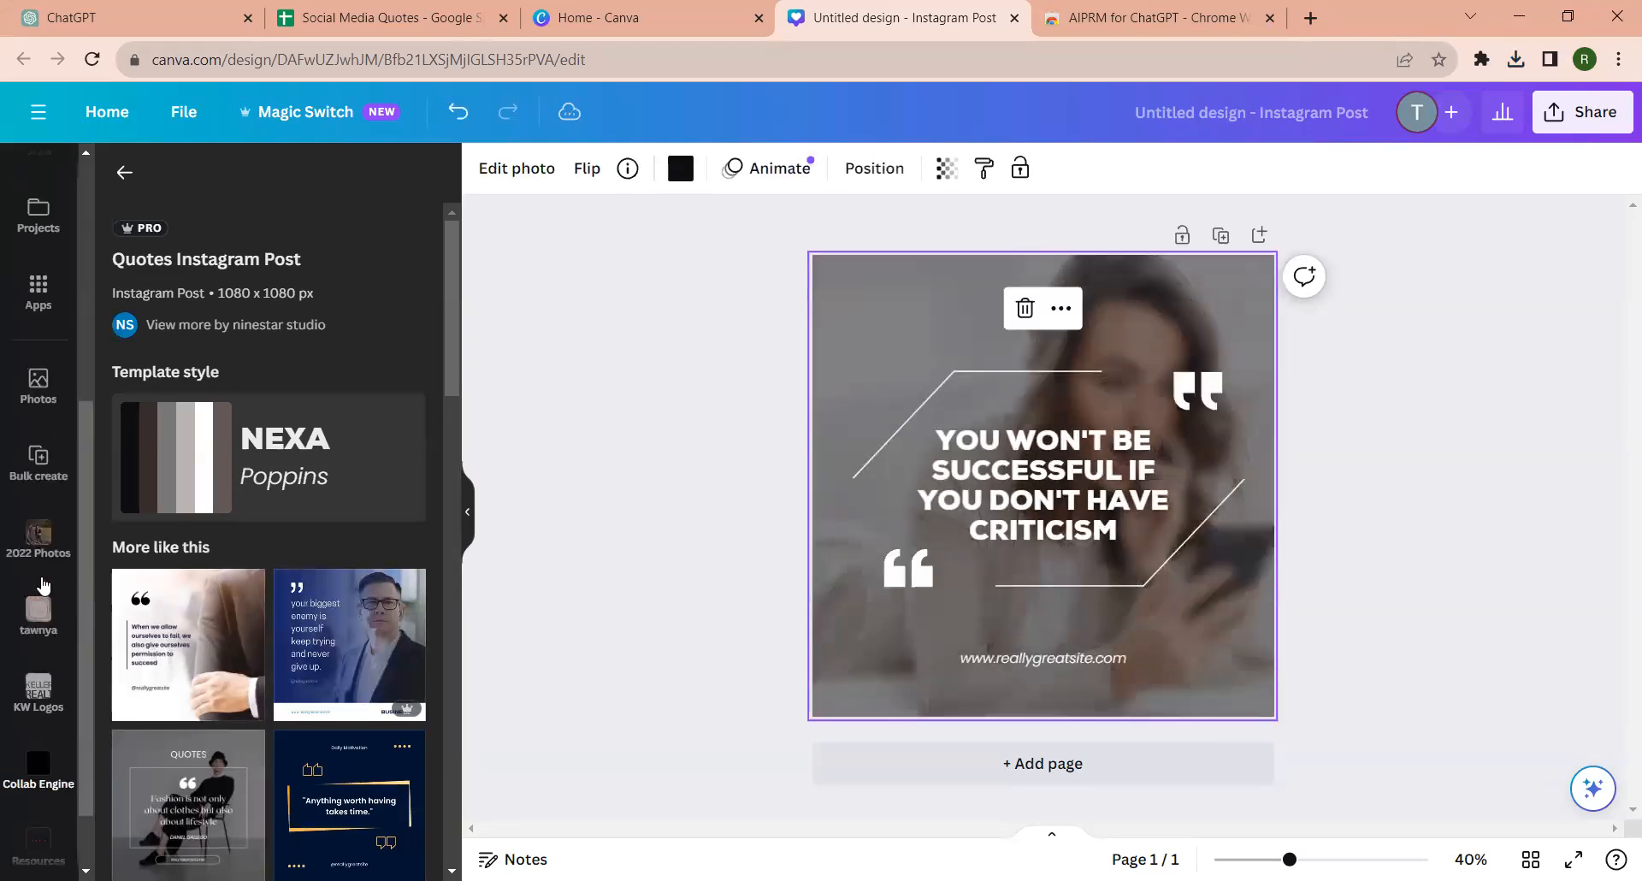
pyautogui.click(37, 462)
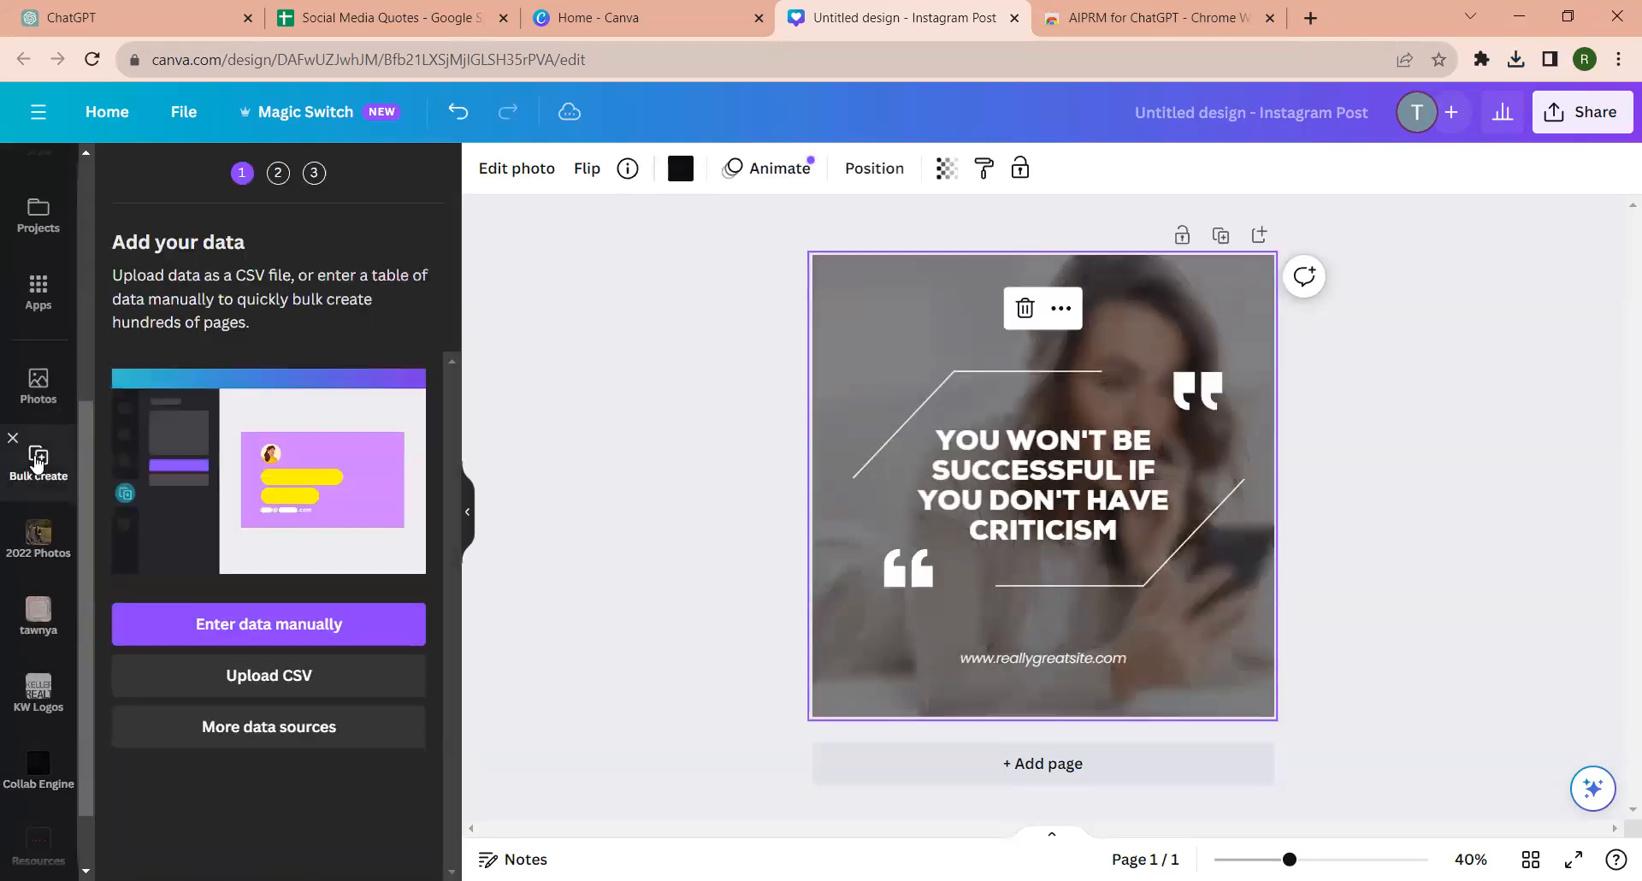
pyautogui.click(250, 676)
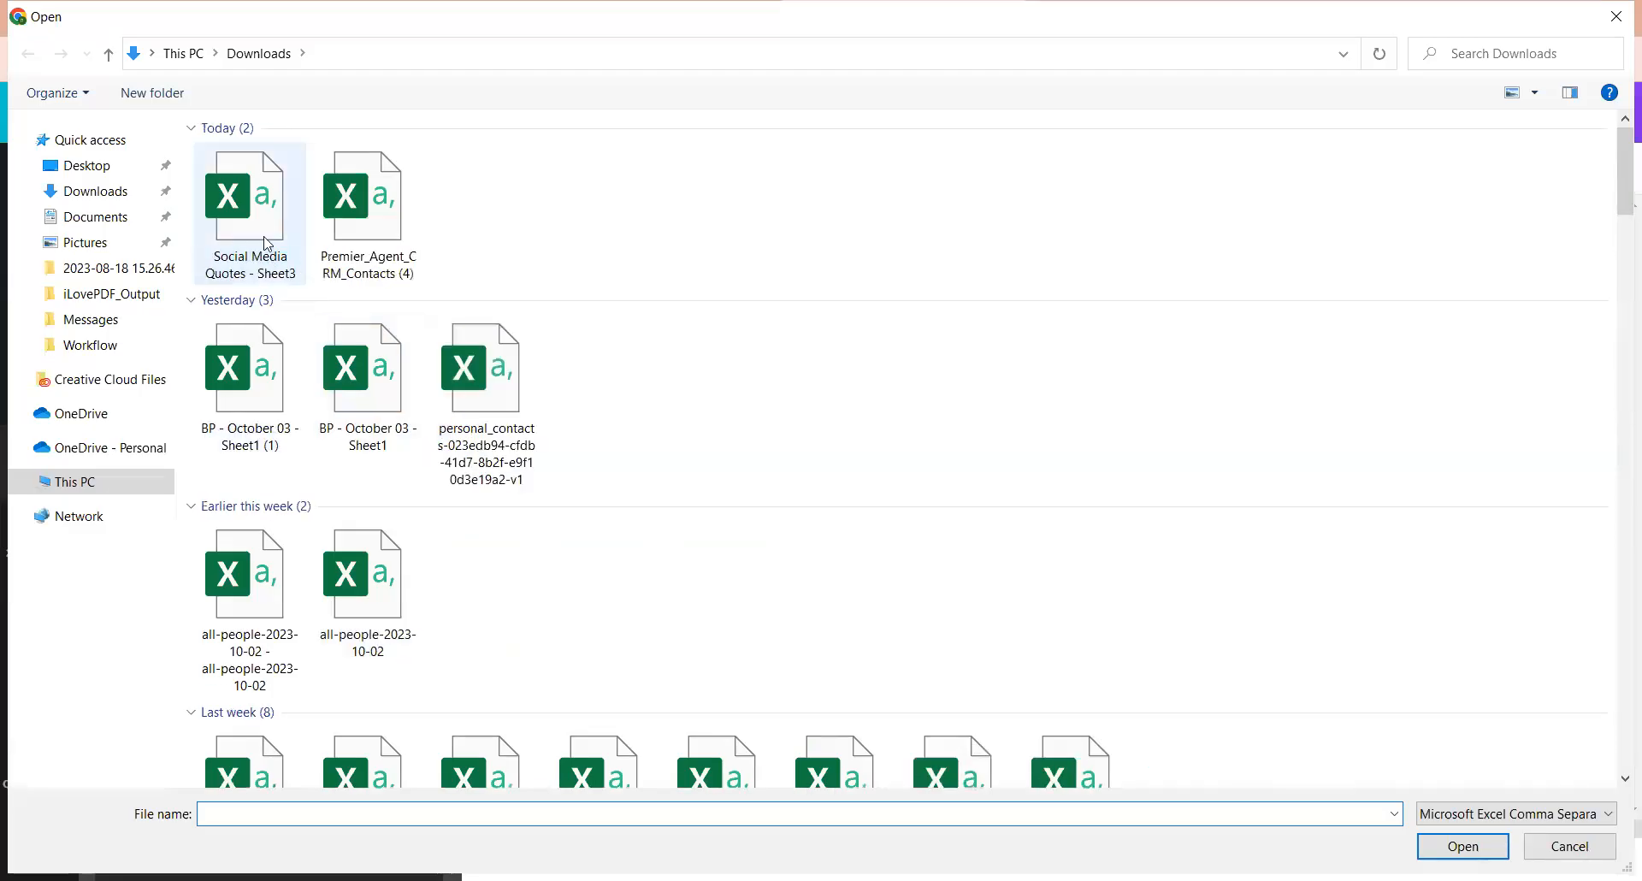
pyautogui.click(256, 227)
pyautogui.press('Return')
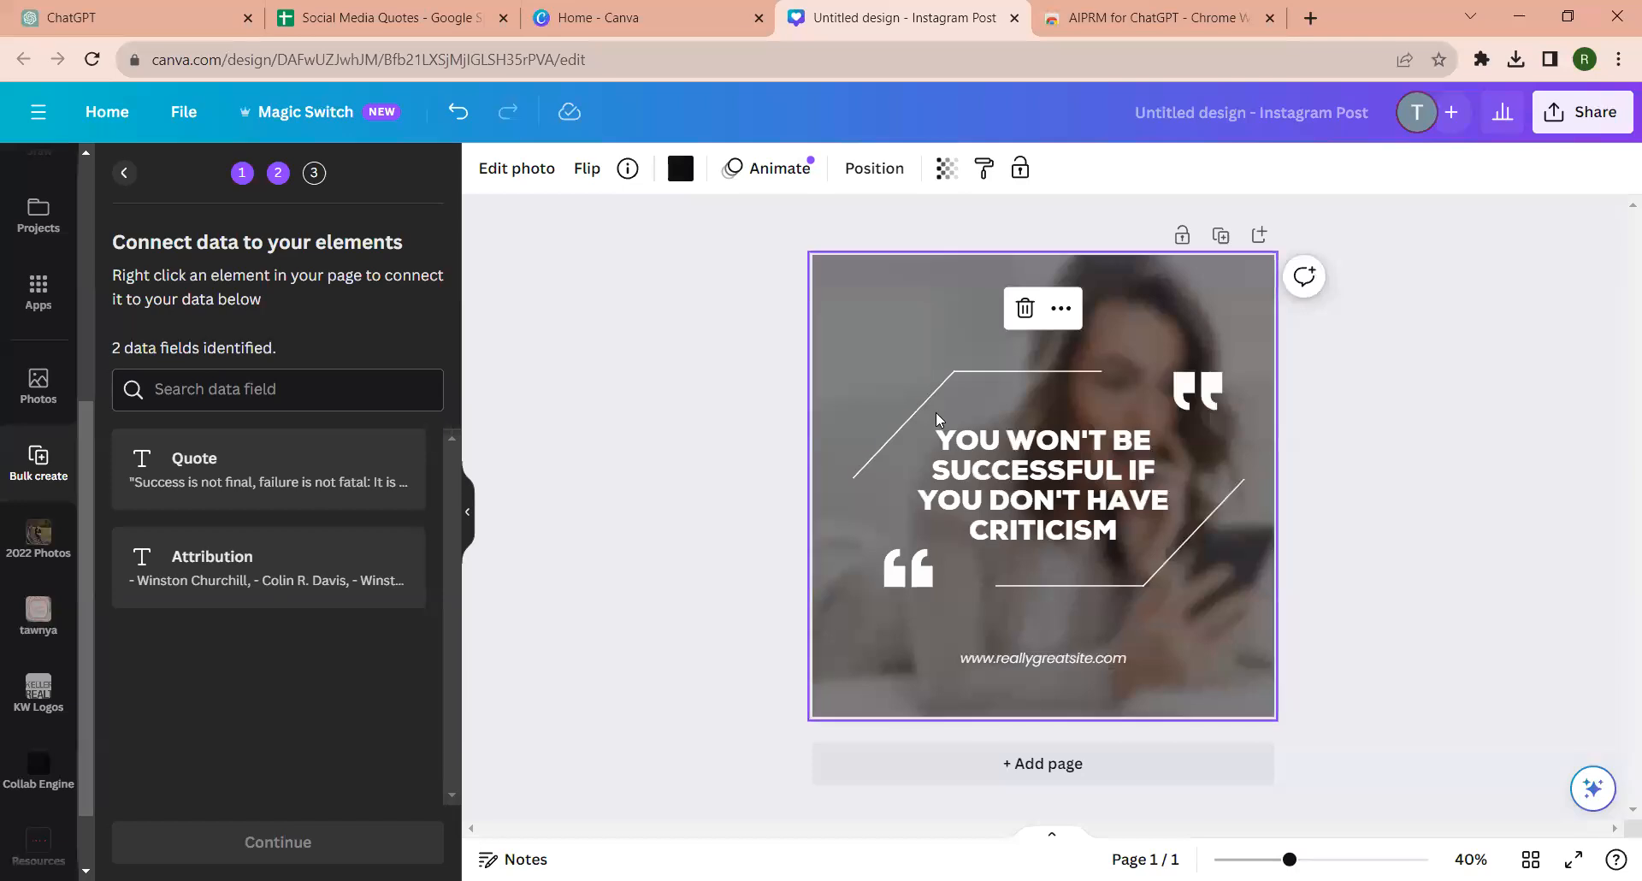
pyautogui.click(1024, 492)
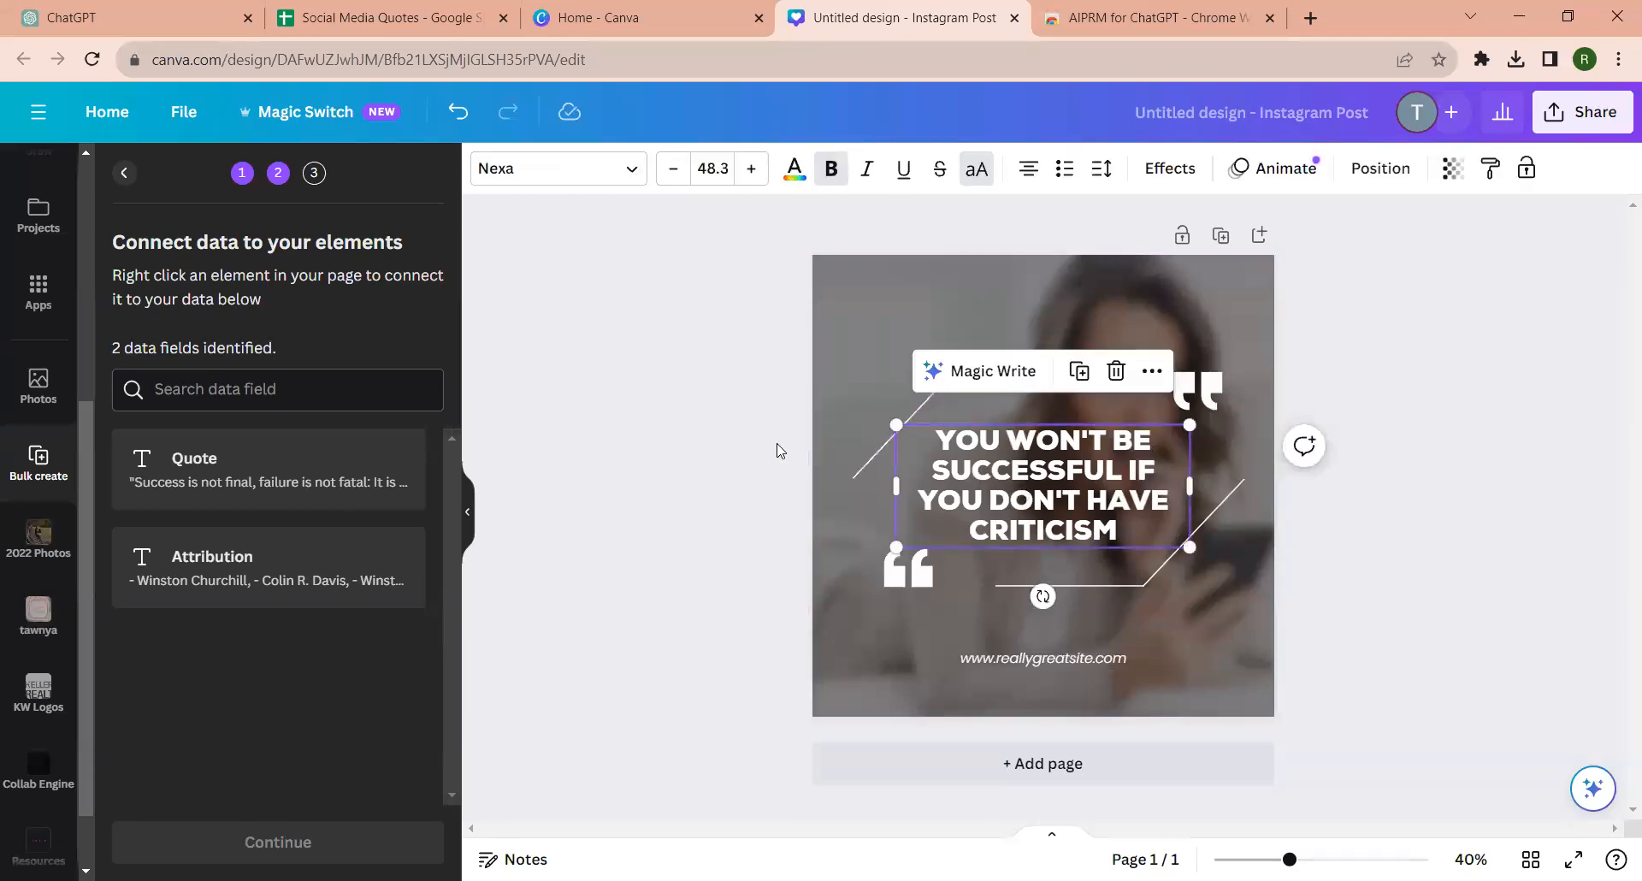
pyautogui.doubleClick(981, 472)
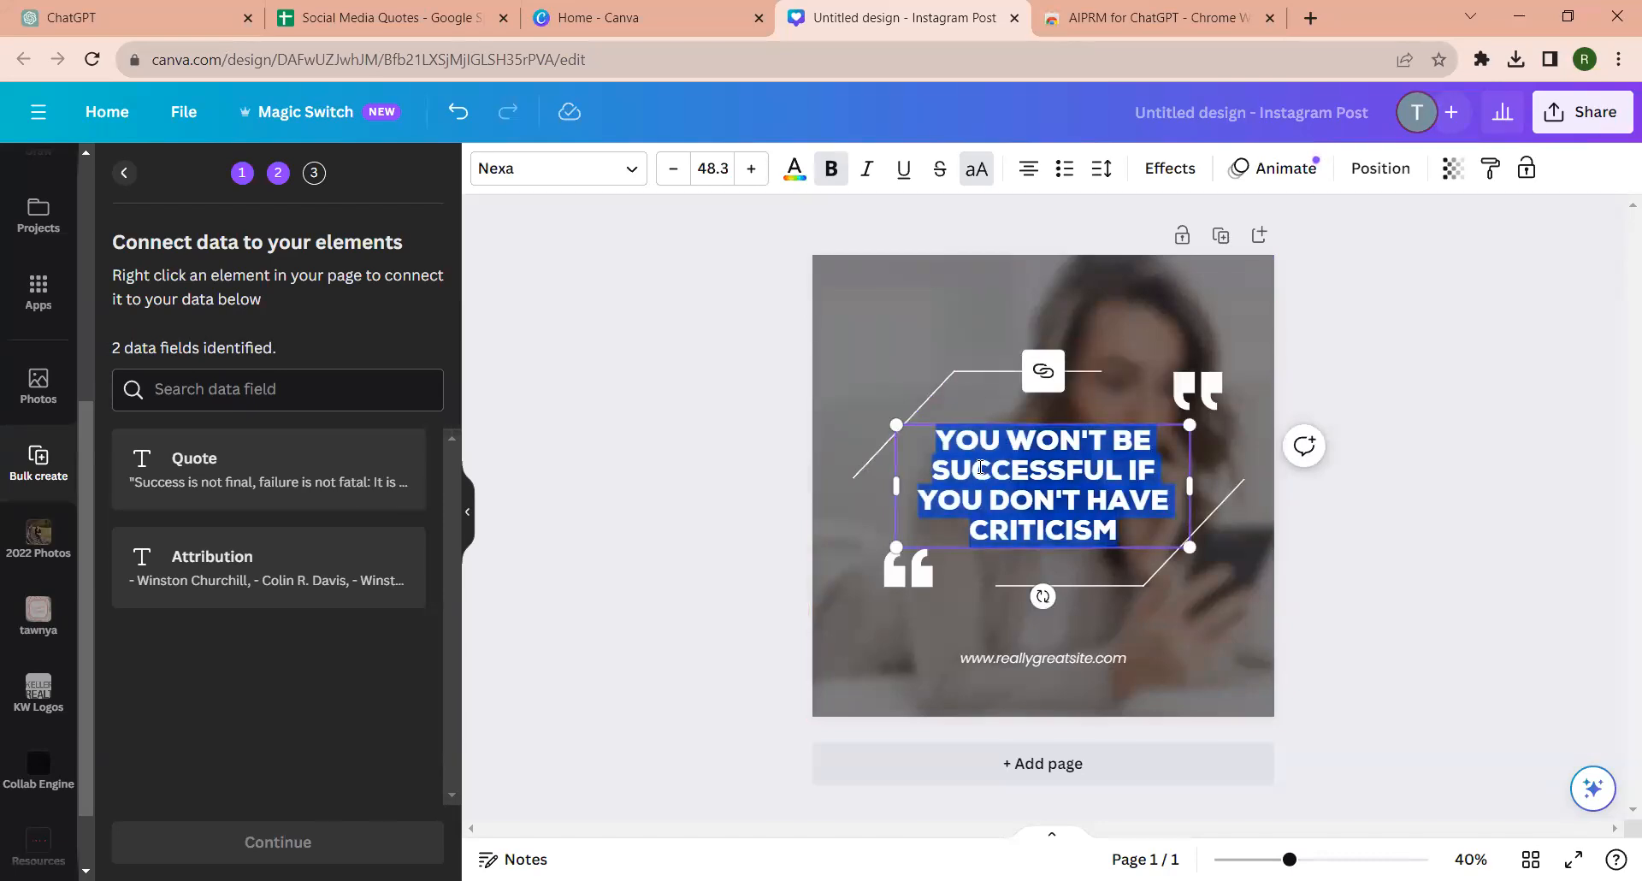
pyautogui.rightClick(981, 471)
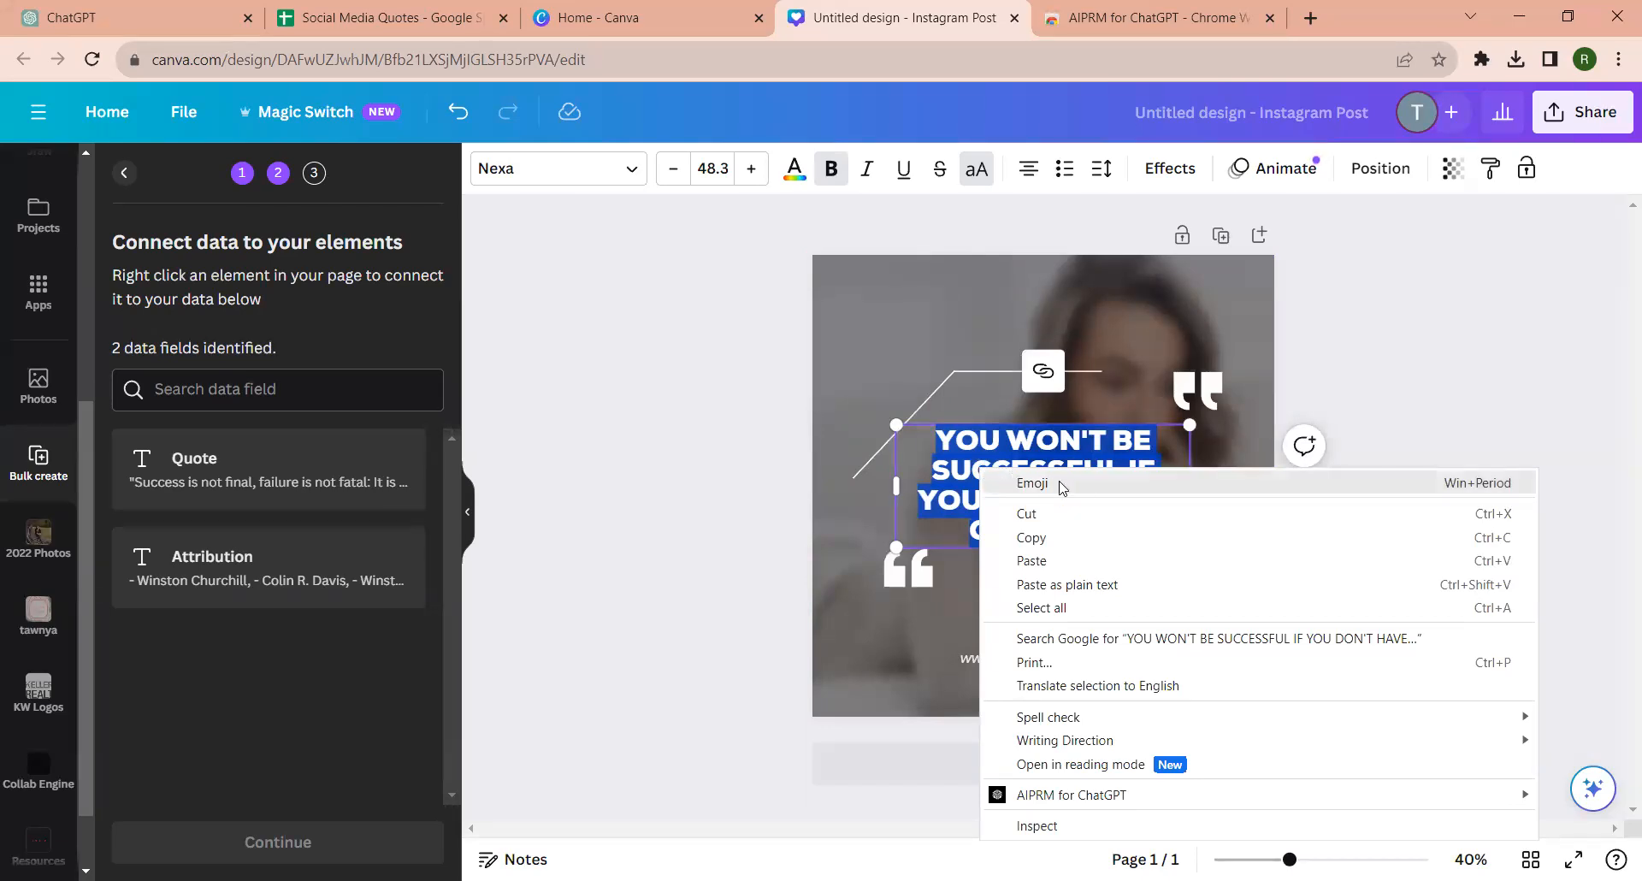
pyautogui.click(812, 514)
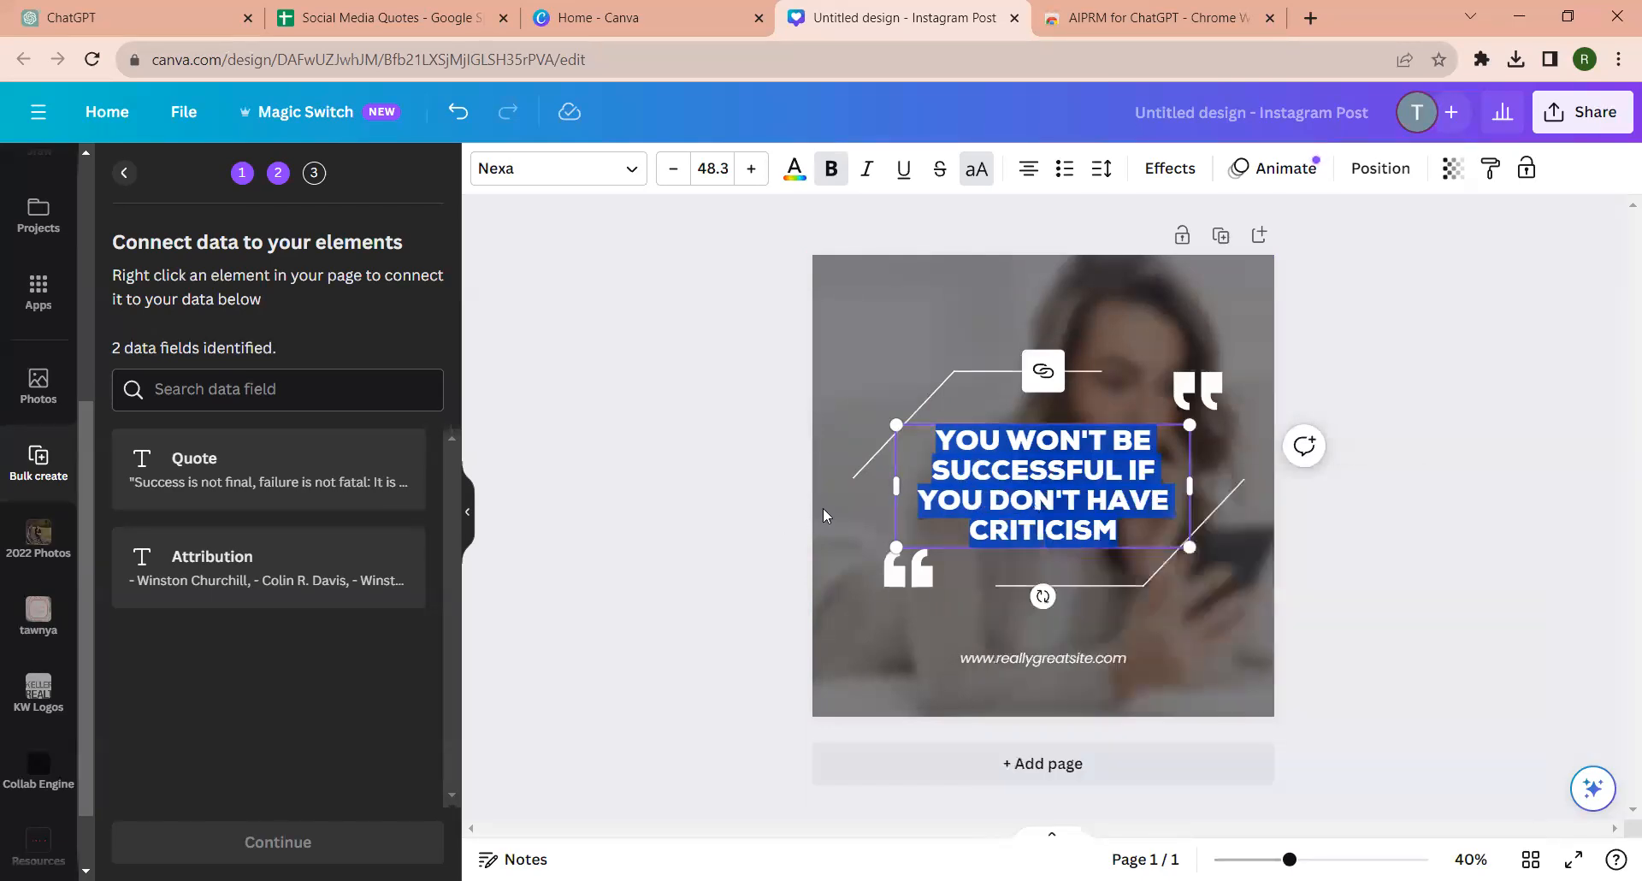
pyautogui.click(824, 514)
pyautogui.rightClick(990, 496)
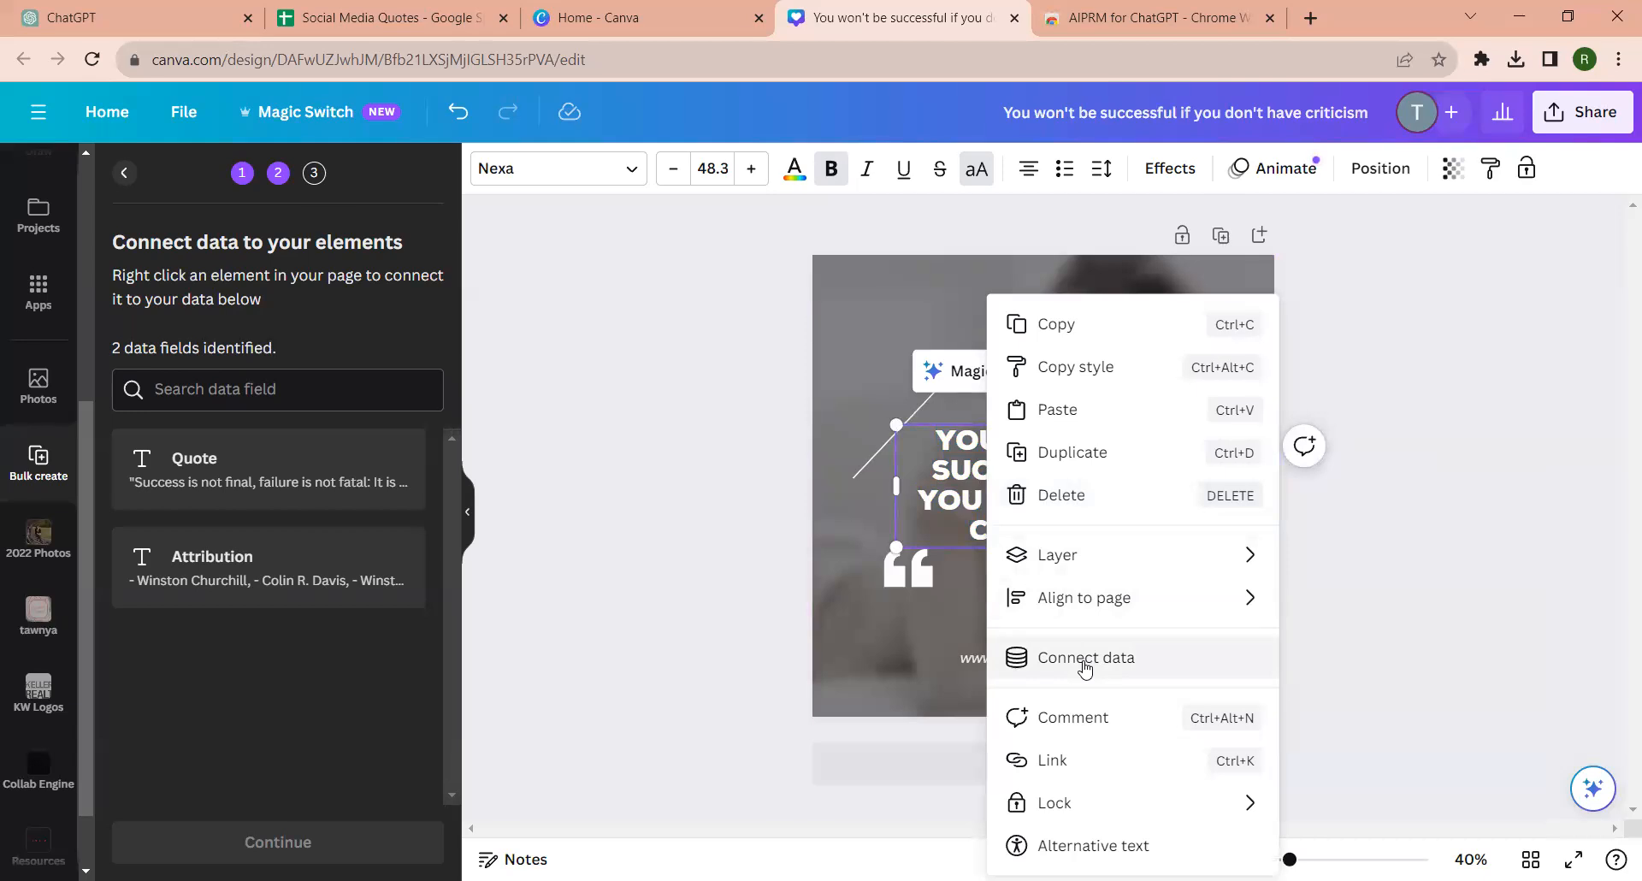
pyautogui.click(1085, 658)
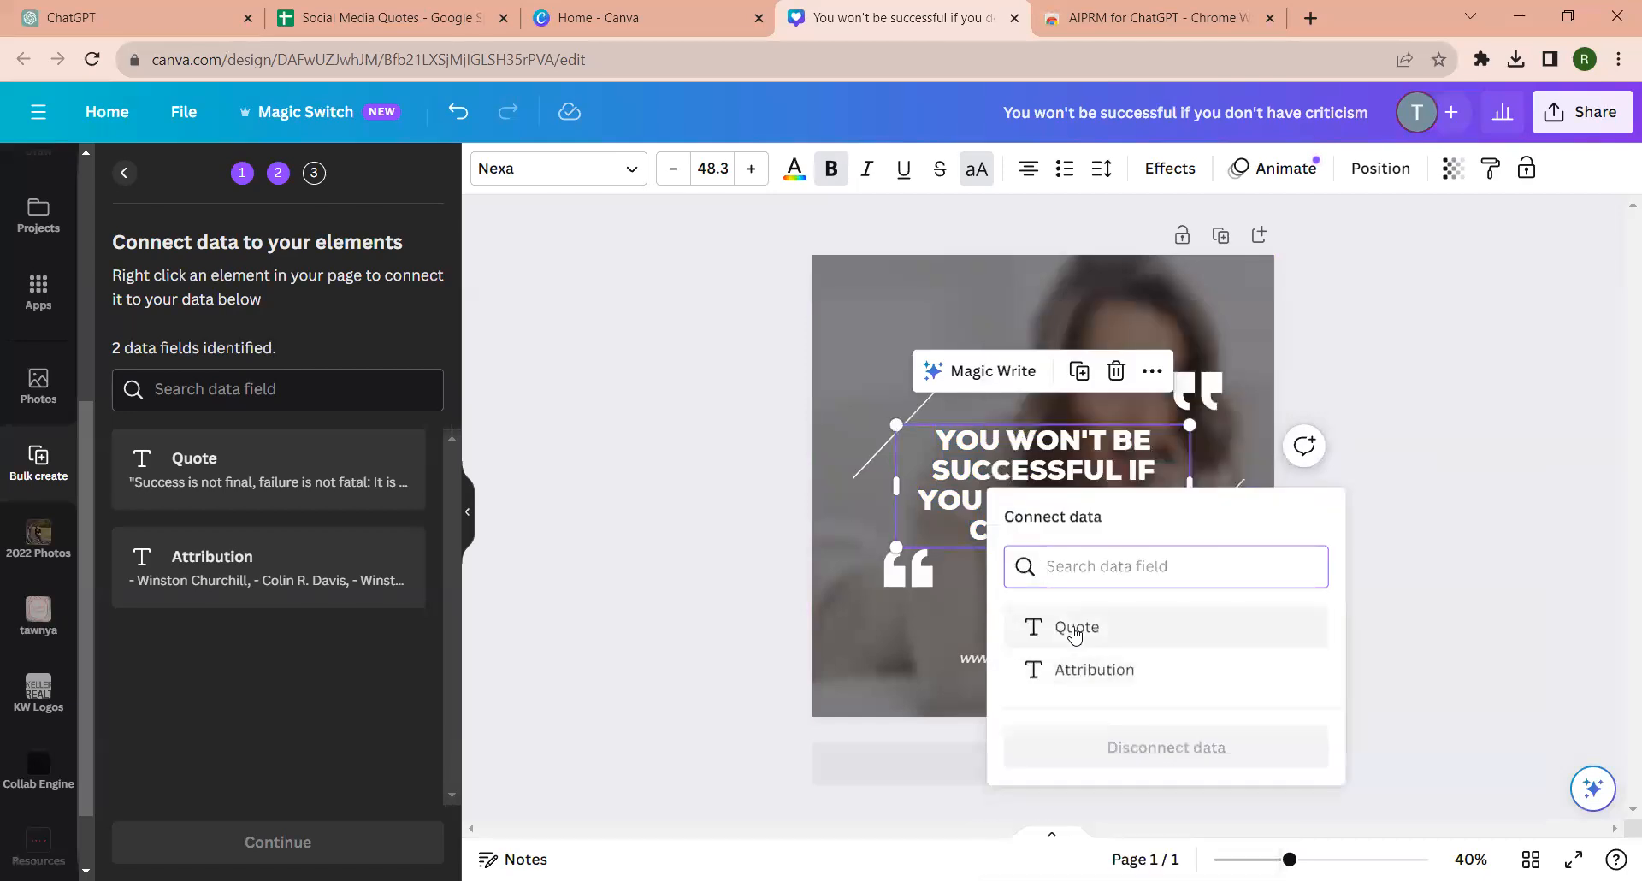
pyautogui.click(688, 534)
pyautogui.rightClick(970, 503)
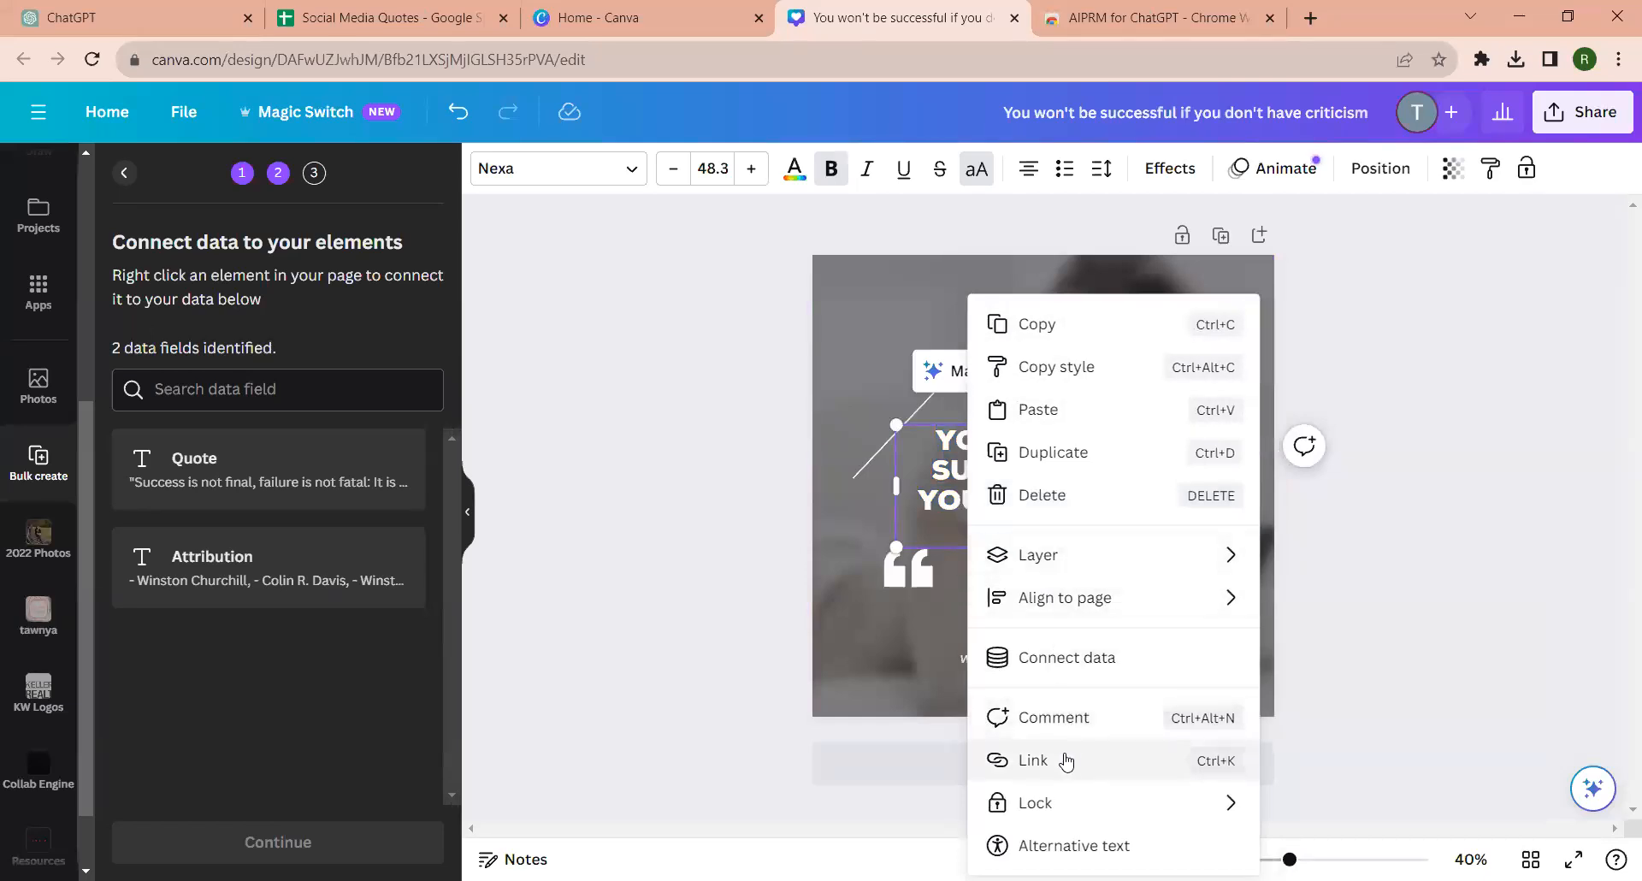
pyautogui.click(729, 518)
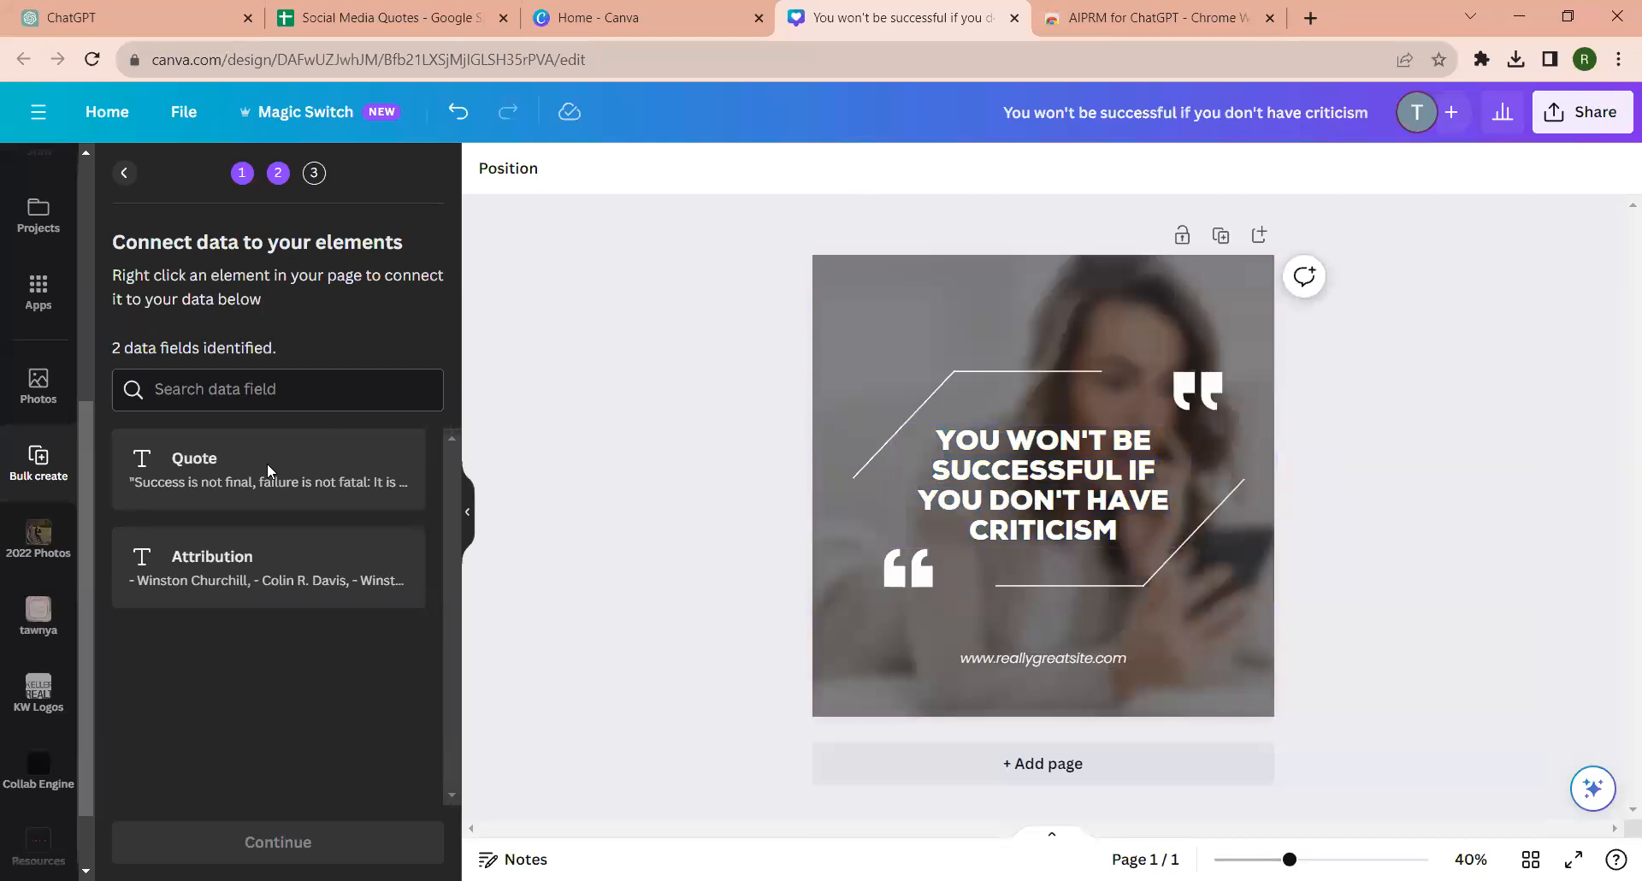
# Step: Connect the main quote text element in the middle of the design to the Quote data field
pyautogui.rightClick(1010, 471)
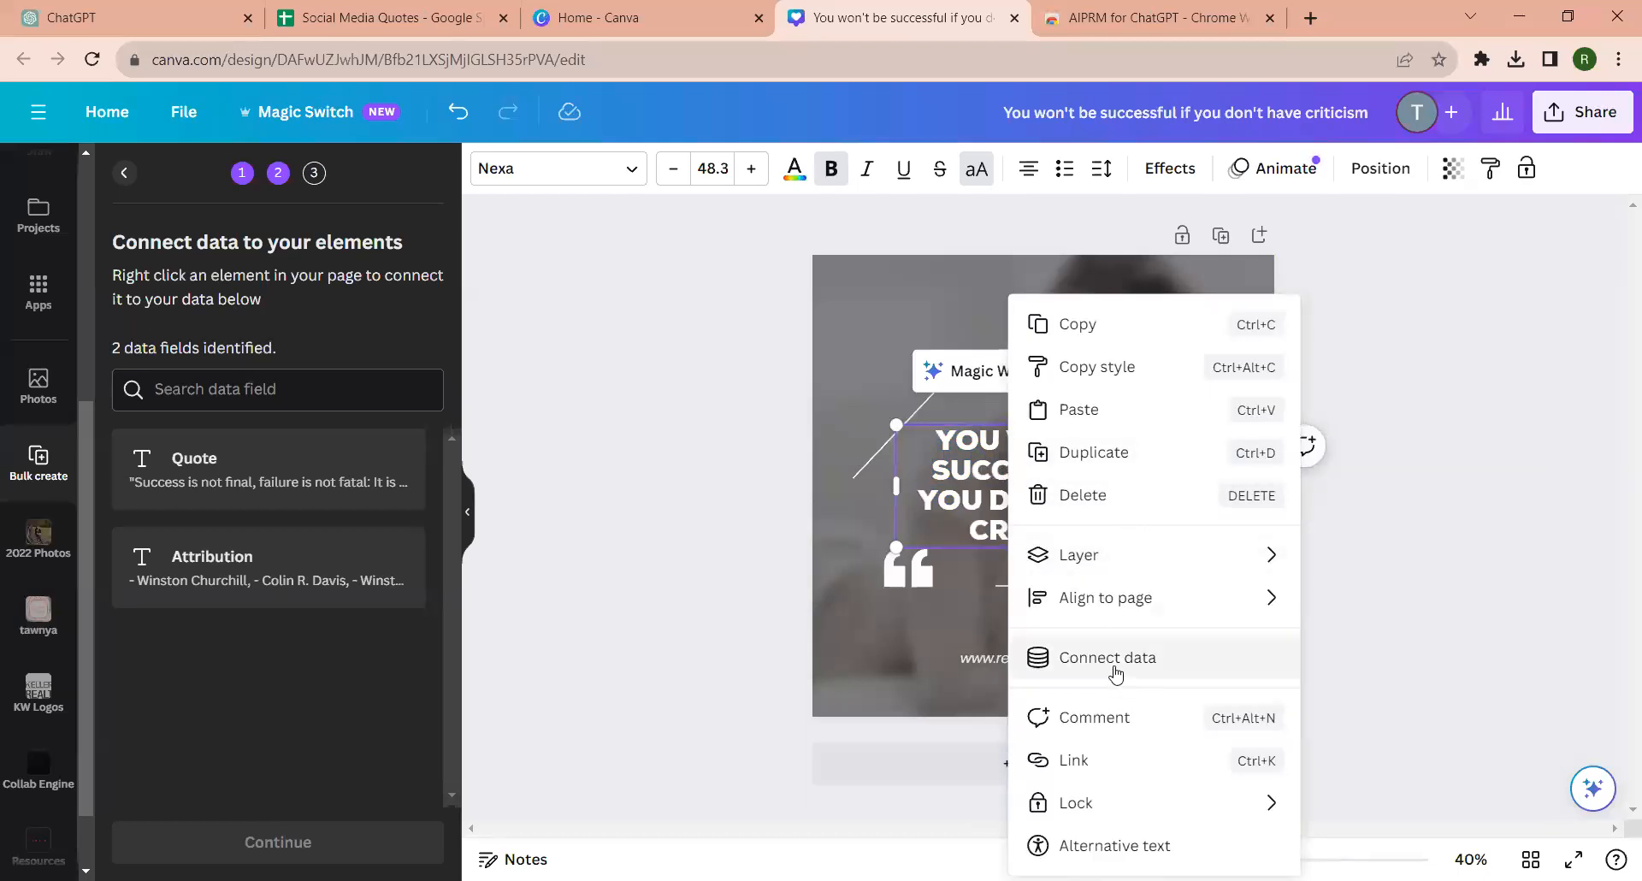
pyautogui.click(1113, 672)
pyautogui.click(1099, 607)
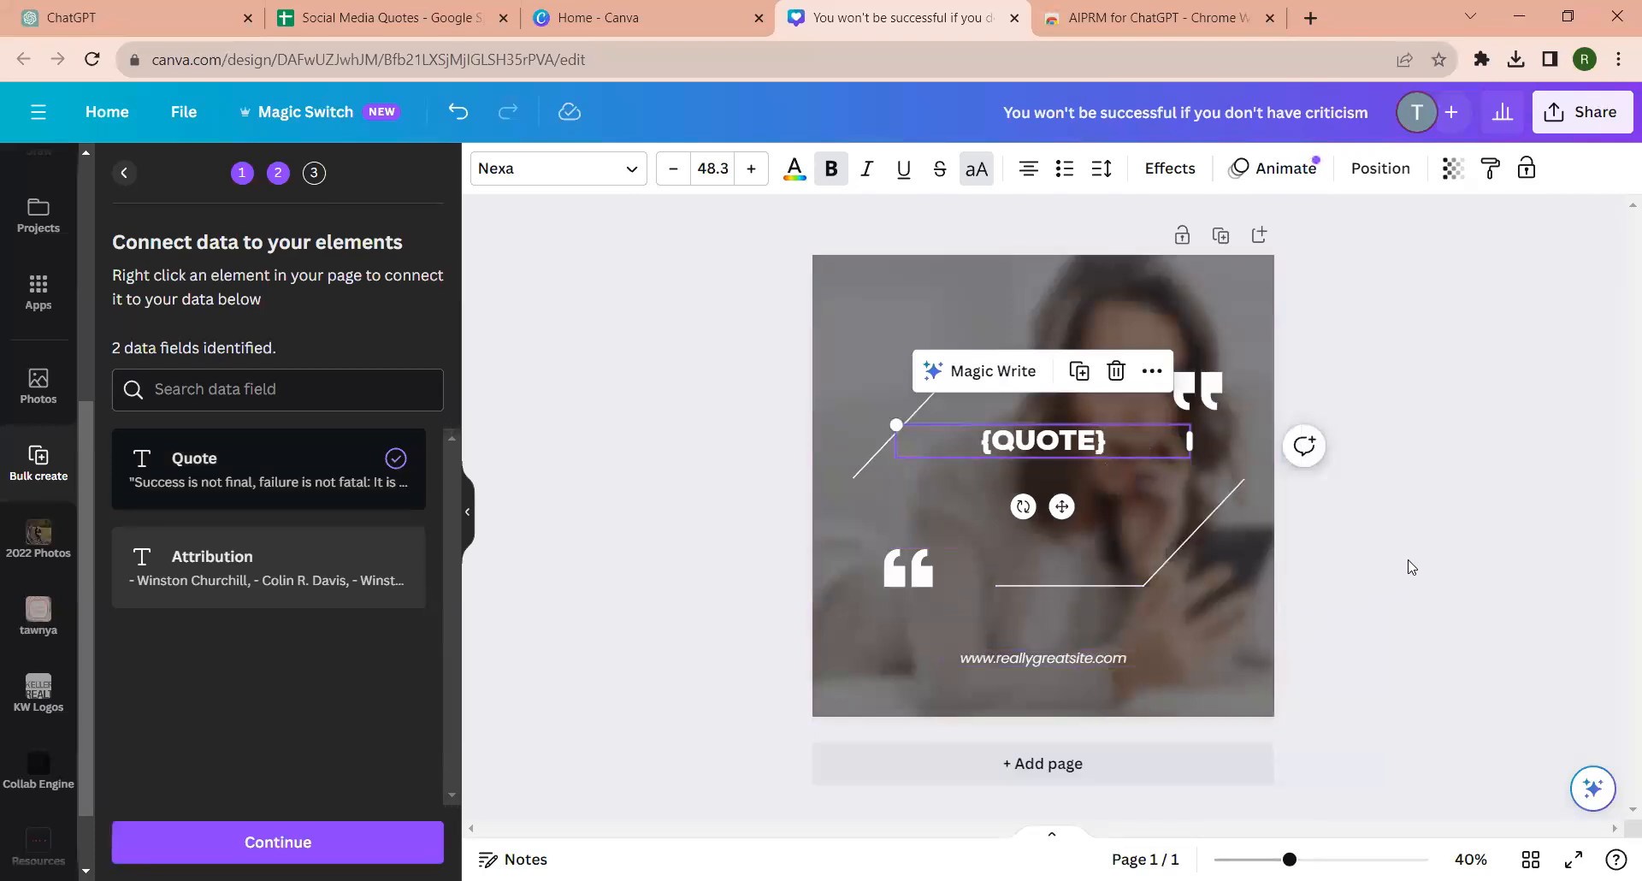
pyautogui.click(1345, 565)
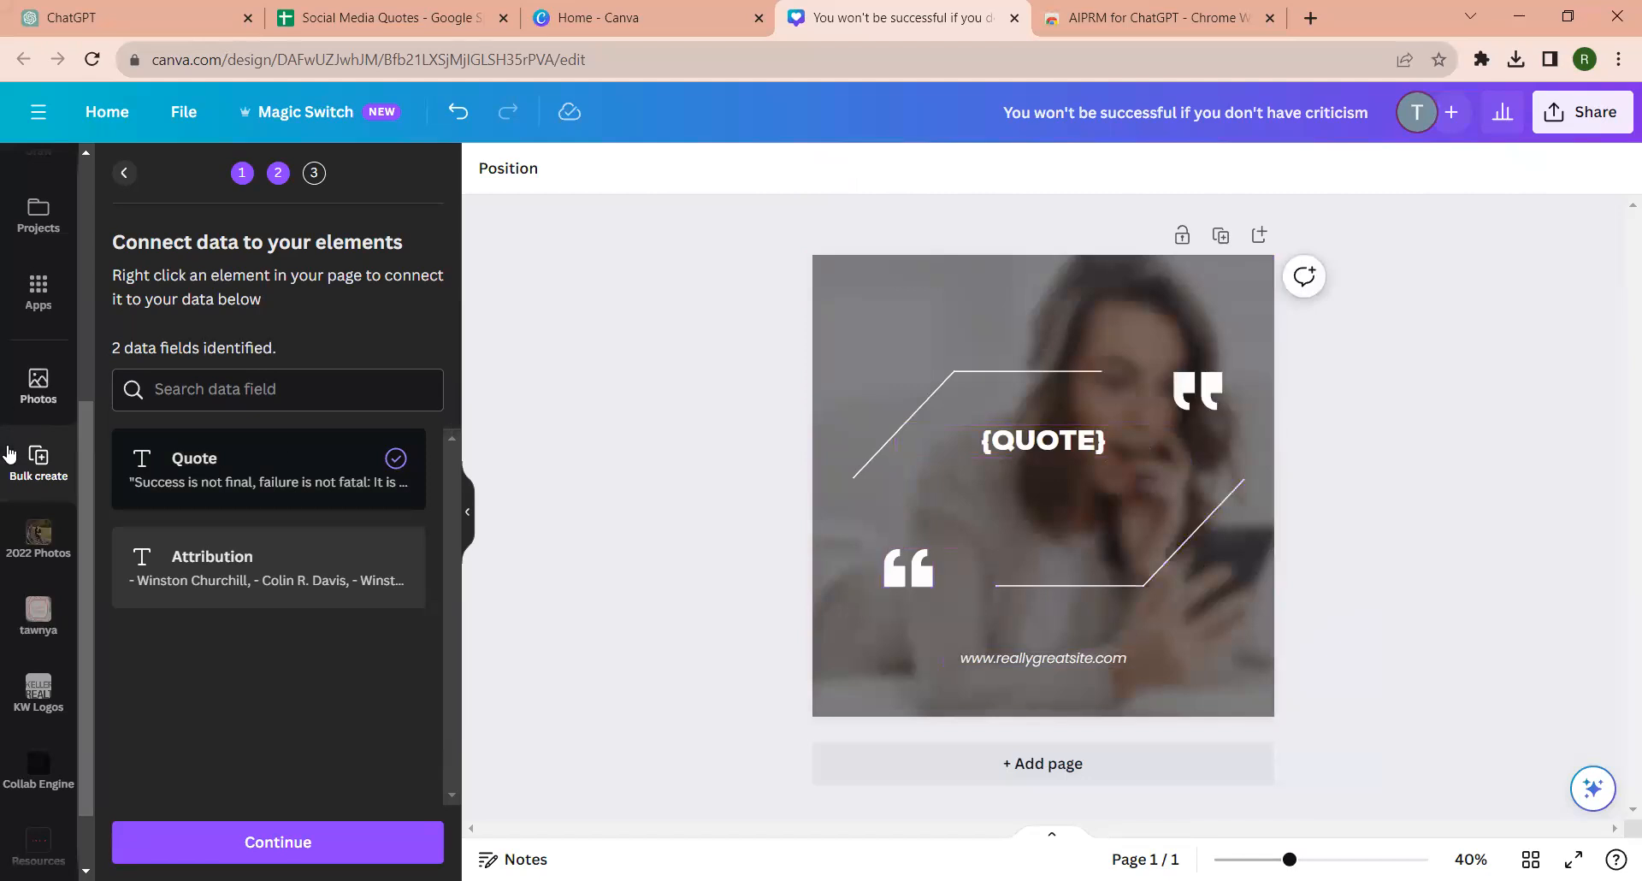
# Step: Add a body text box, enlarge its text to about 24.8, and place it under the lower decorative line, above the website address
pyautogui.scroll(5, 17, 444)
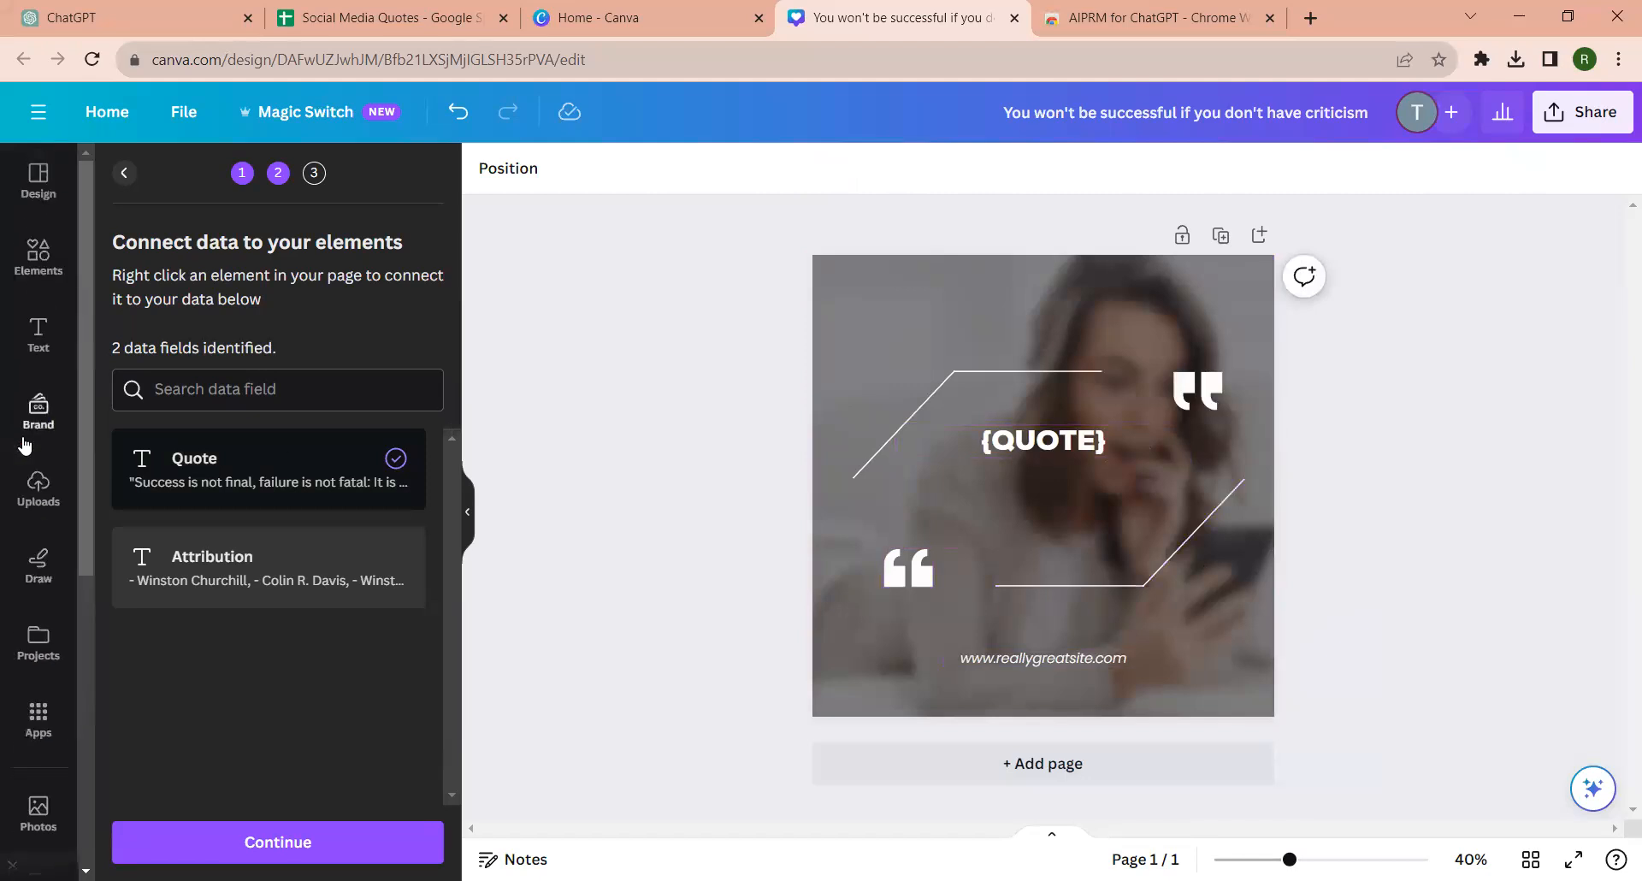
pyautogui.click(46, 357)
pyautogui.click(194, 476)
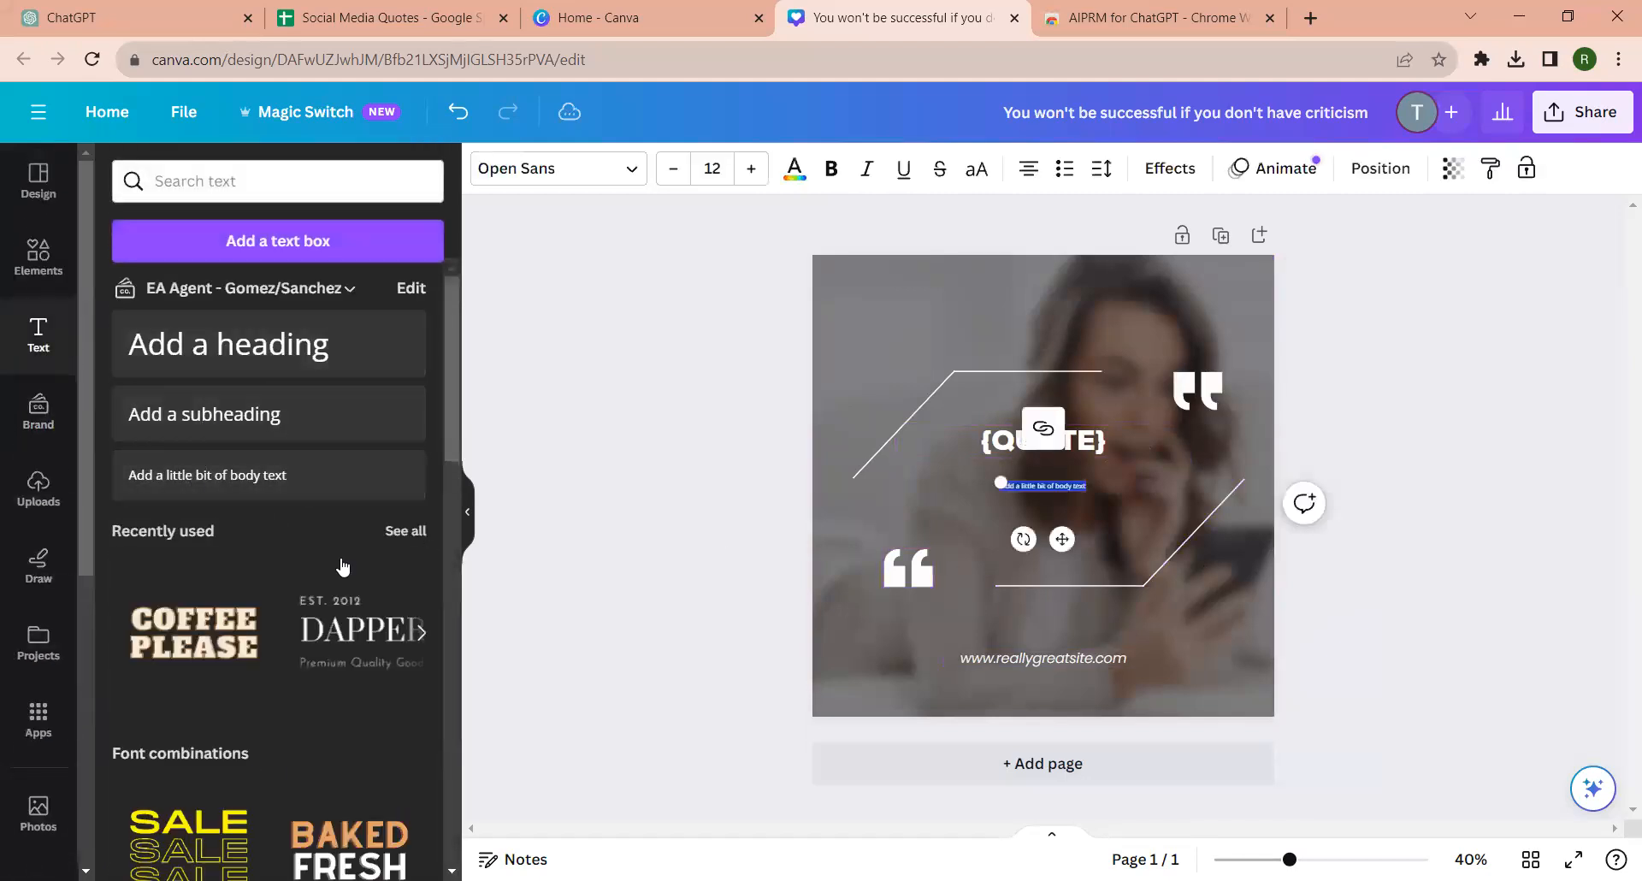
pyautogui.moveTo(999, 479); pyautogui.dragTo(933, 475)
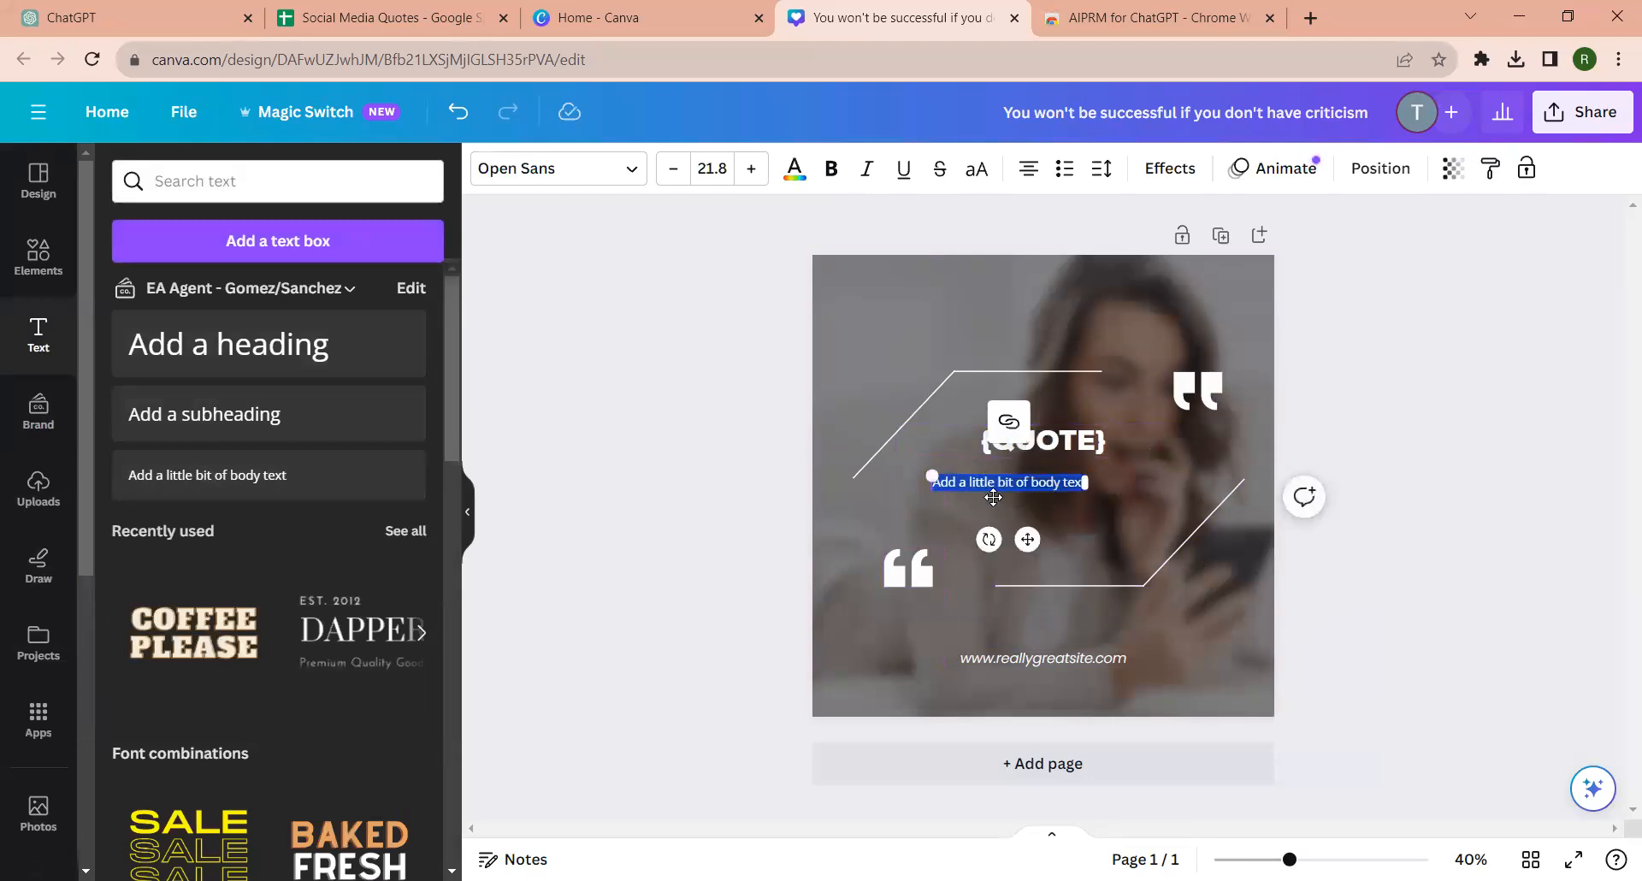
pyautogui.moveTo(1027, 539); pyautogui.dragTo(1177, 661)
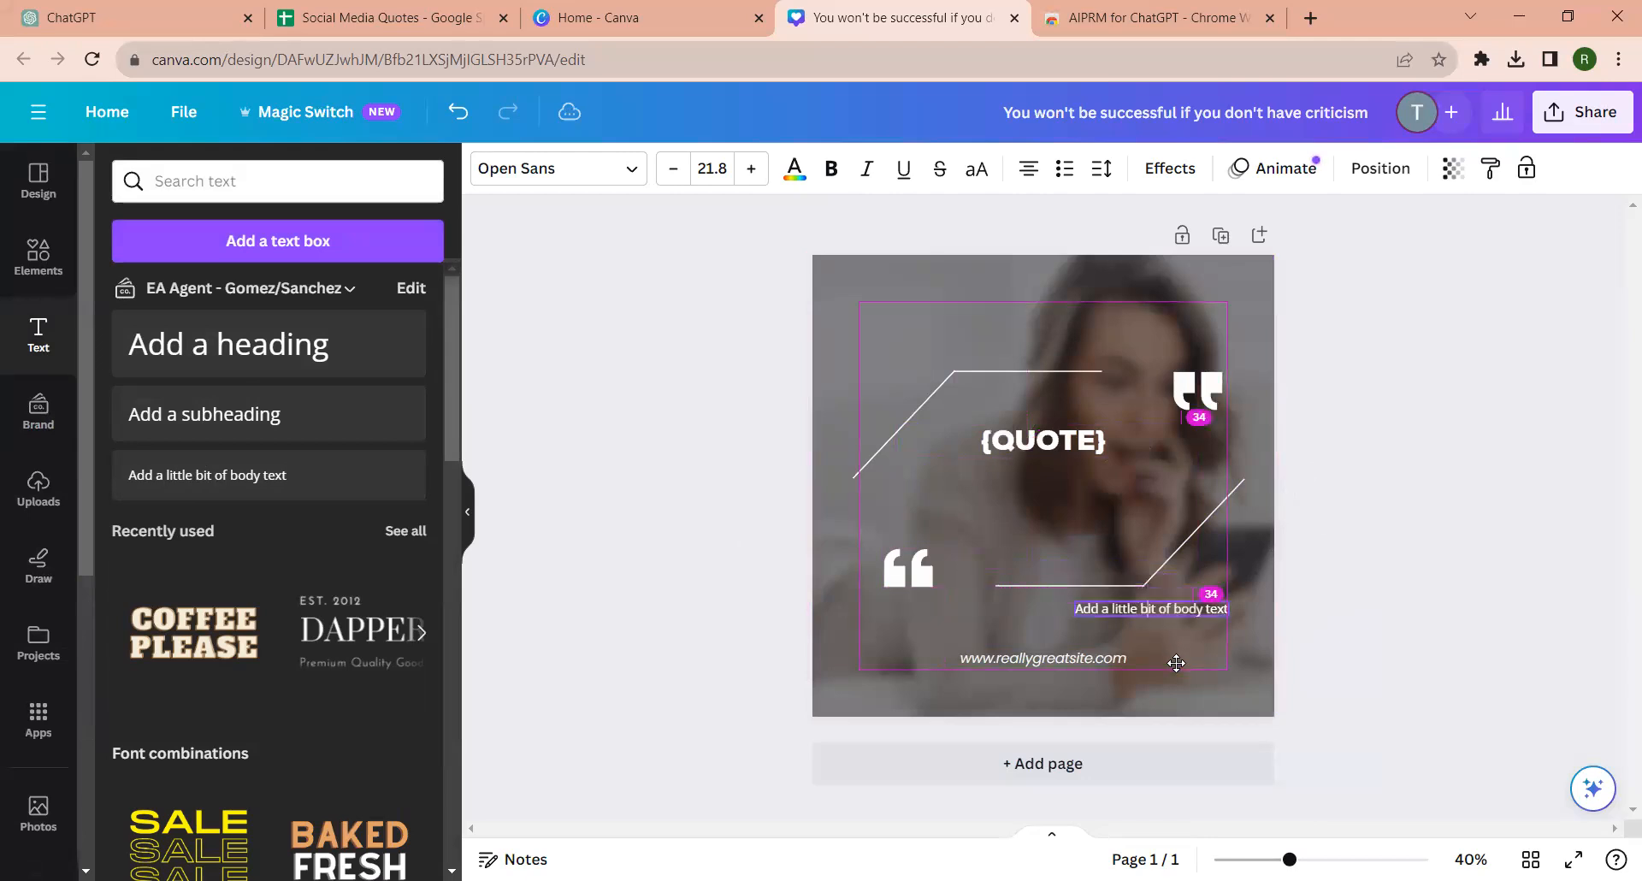
pyautogui.moveTo(1177, 664); pyautogui.dragTo(1177, 666)
pyautogui.moveTo(1075, 601); pyautogui.dragTo(1053, 599)
pyautogui.moveTo(1158, 608); pyautogui.dragTo(1154, 616)
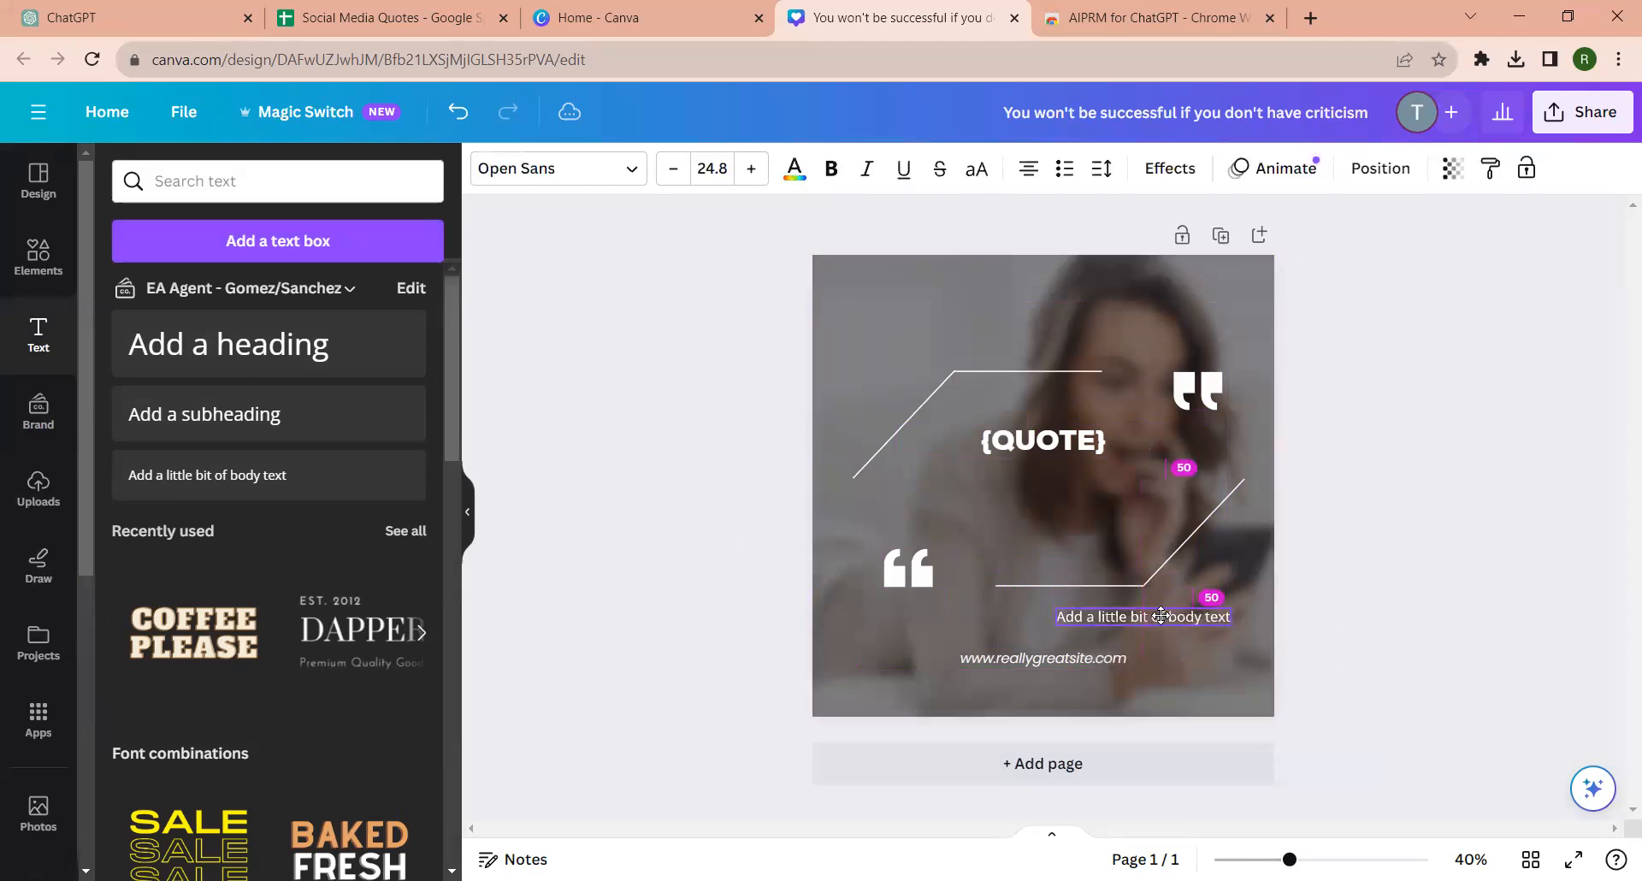
# Step: Move the website address slightly further down, leaving more space beneath the added body text box
pyautogui.click(1092, 488)
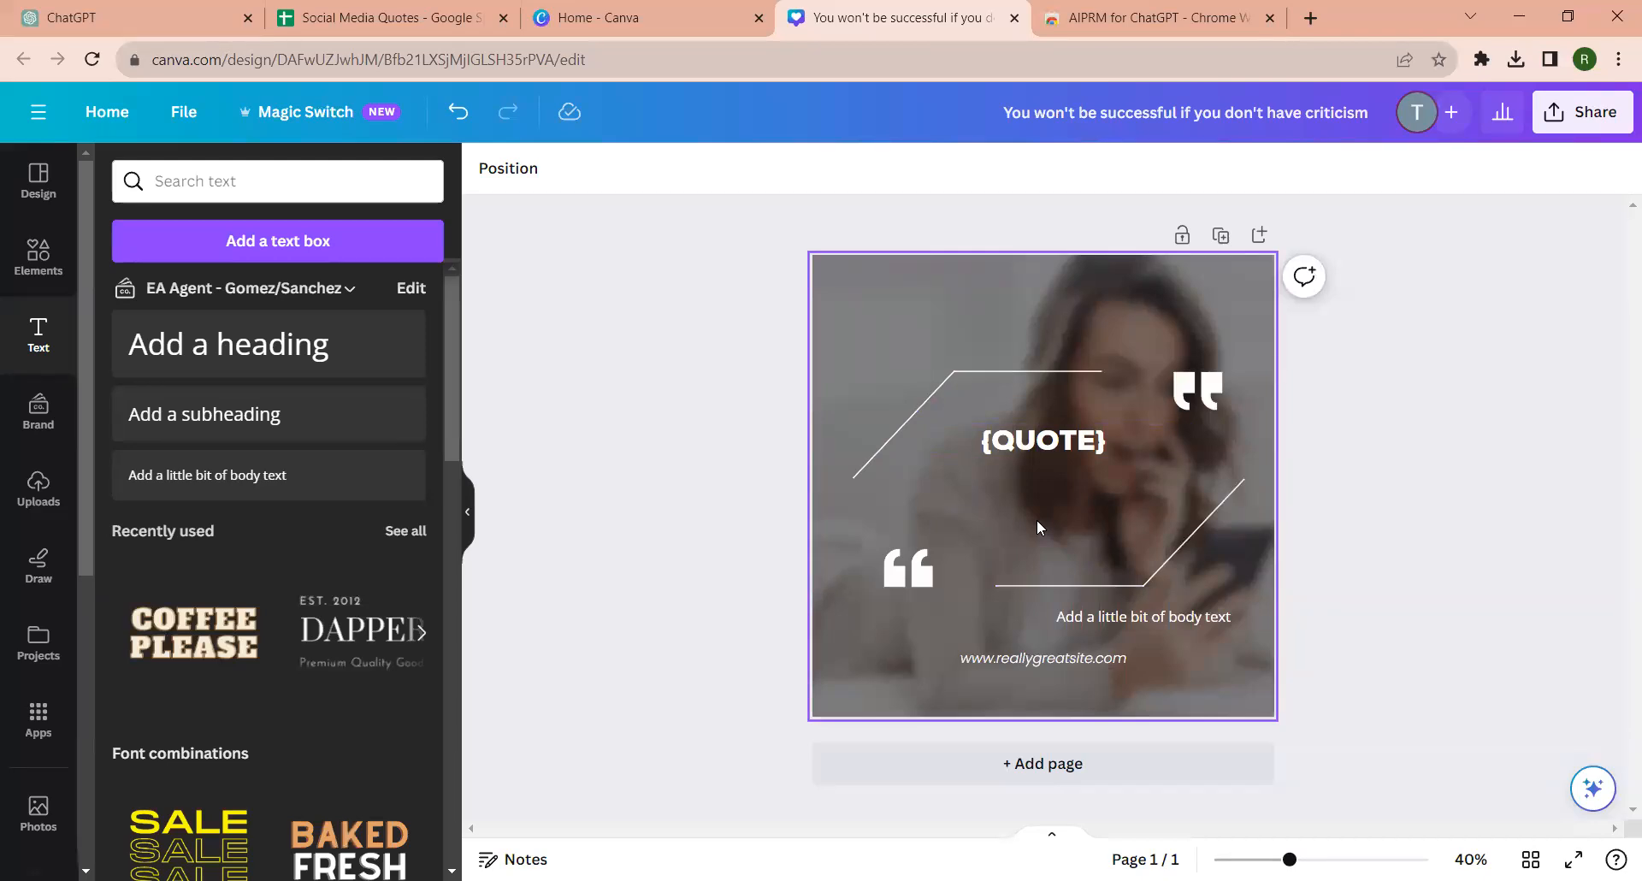
pyautogui.moveTo(1007, 653); pyautogui.dragTo(1011, 665)
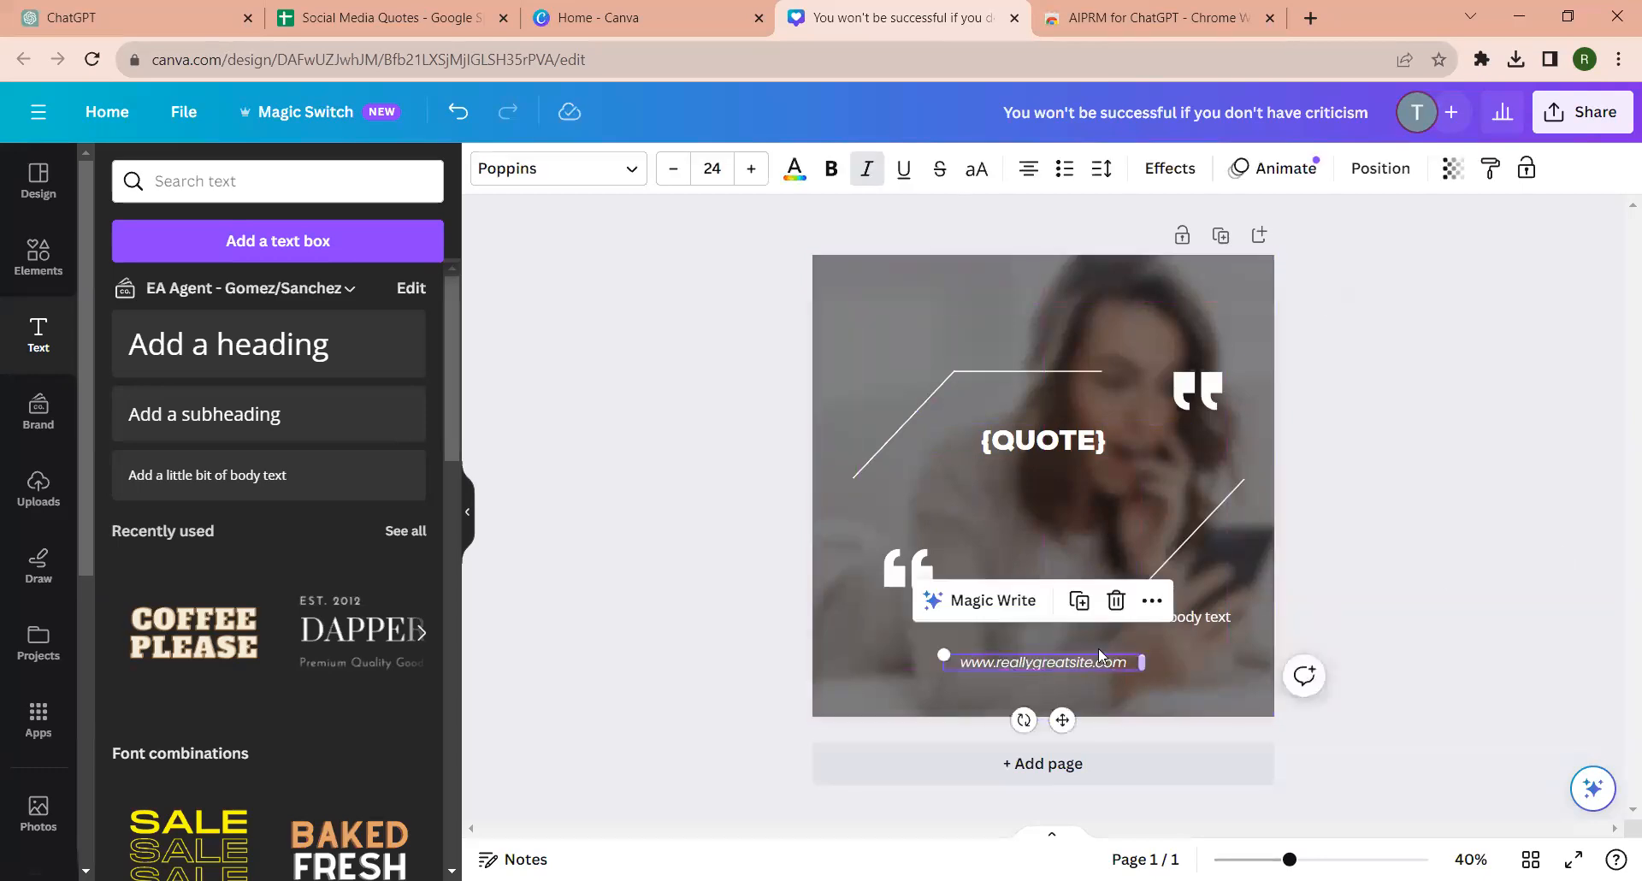
pyautogui.doubleClick(1079, 664)
pyautogui.click(1243, 646)
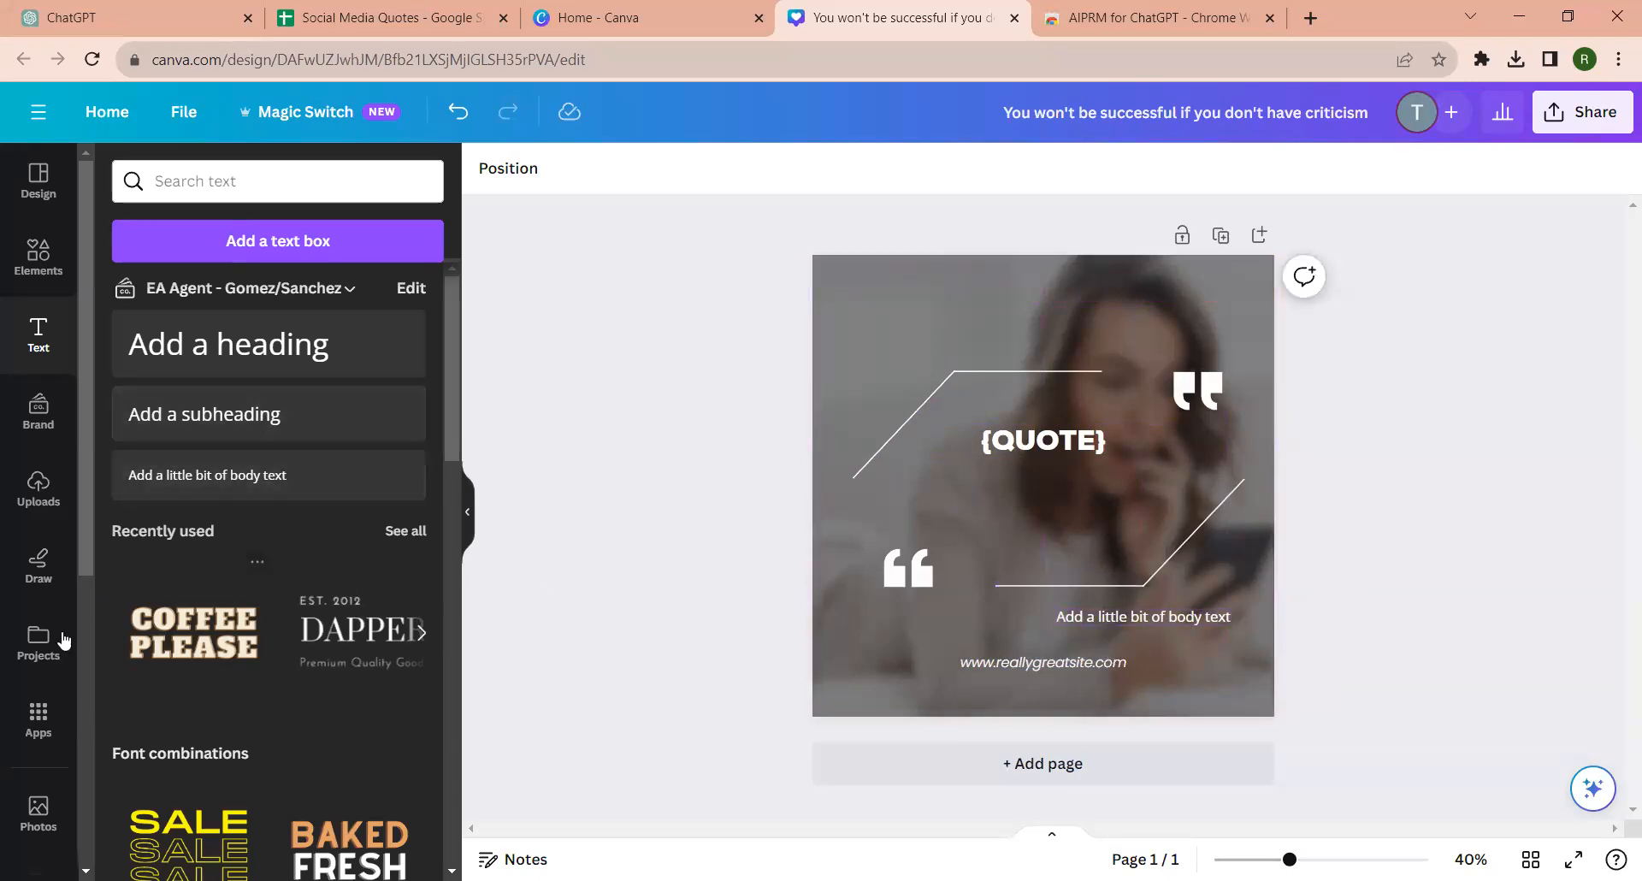
# Step: Return to bulk create and upload the "Social Media Quotes - Sheet3" CSV file as its data again
pyautogui.scroll(-5, 28, 748)
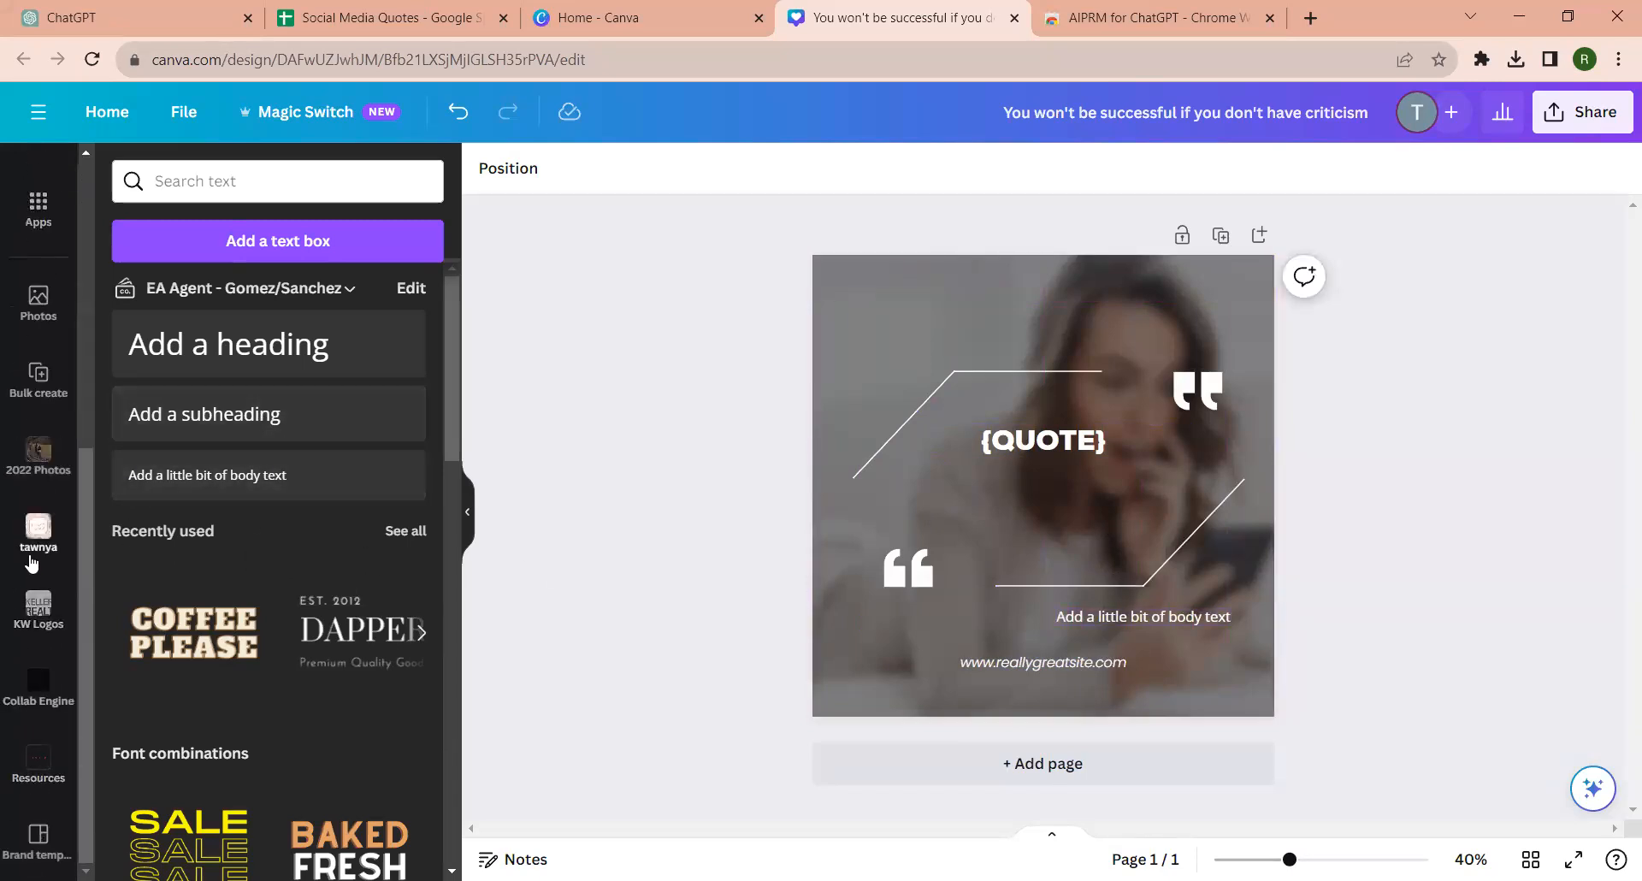
pyautogui.scroll(2, 33, 534)
pyautogui.click(32, 535)
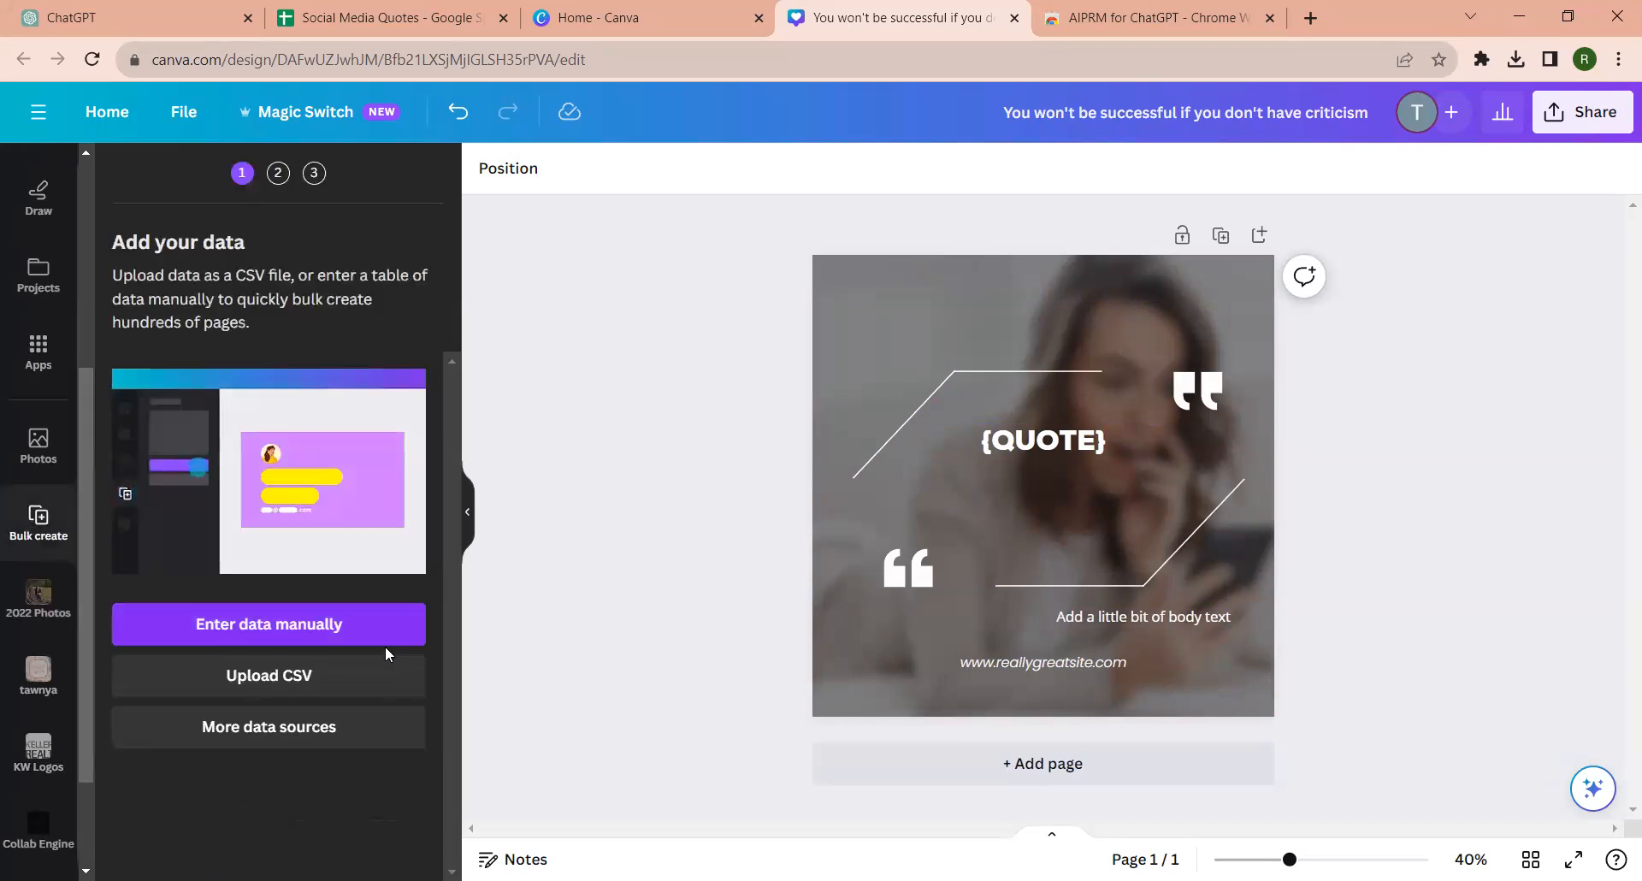
pyautogui.click(277, 679)
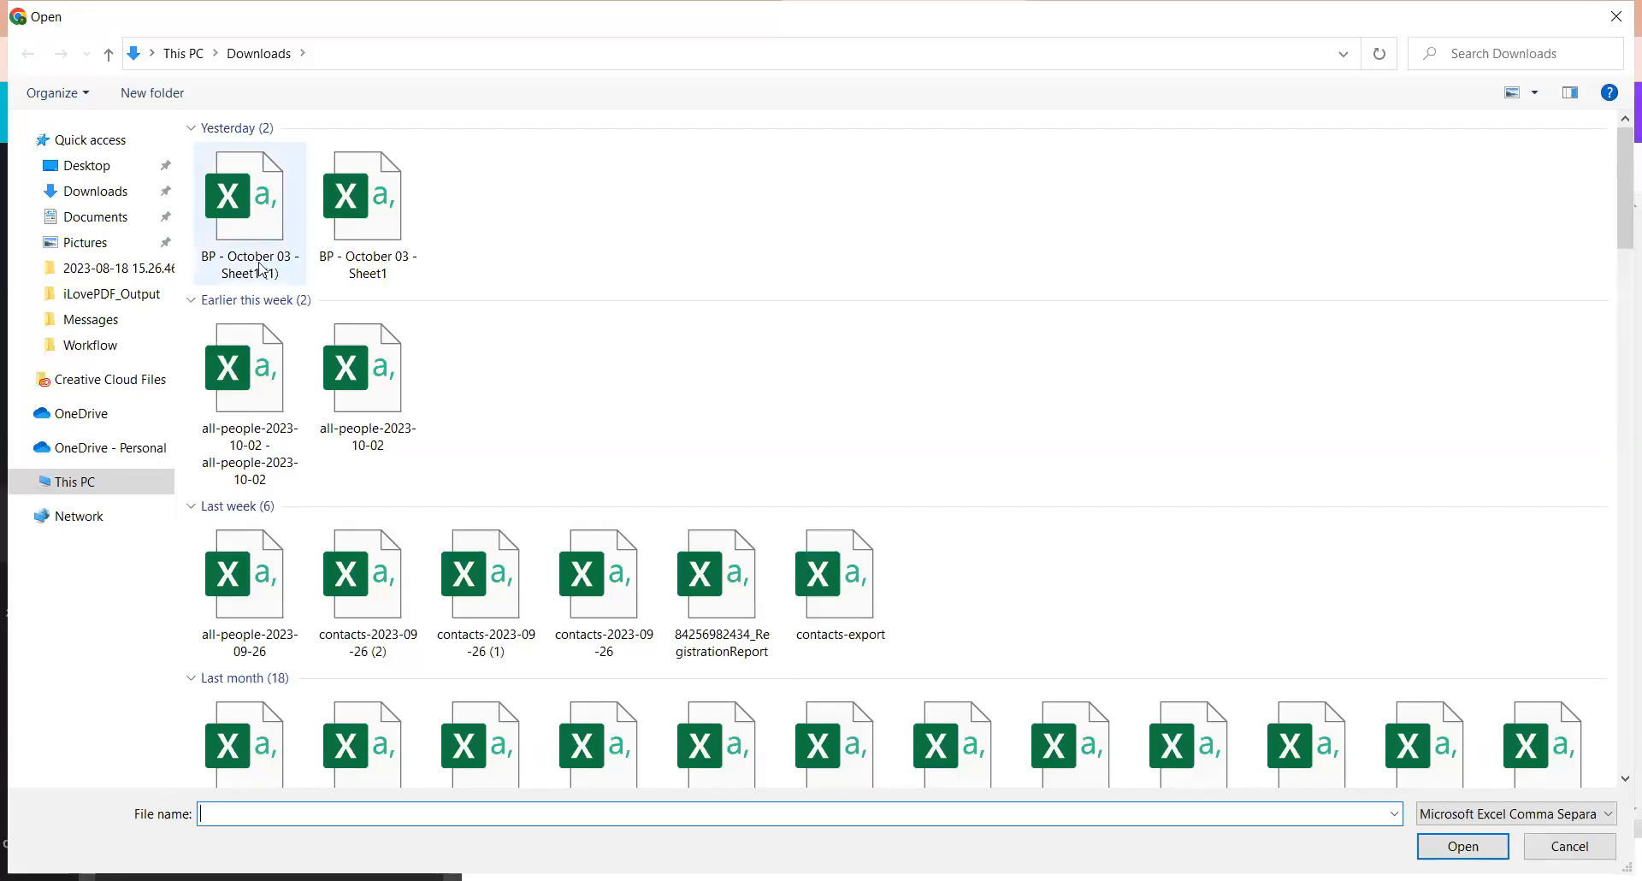
pyautogui.doubleClick(249, 214)
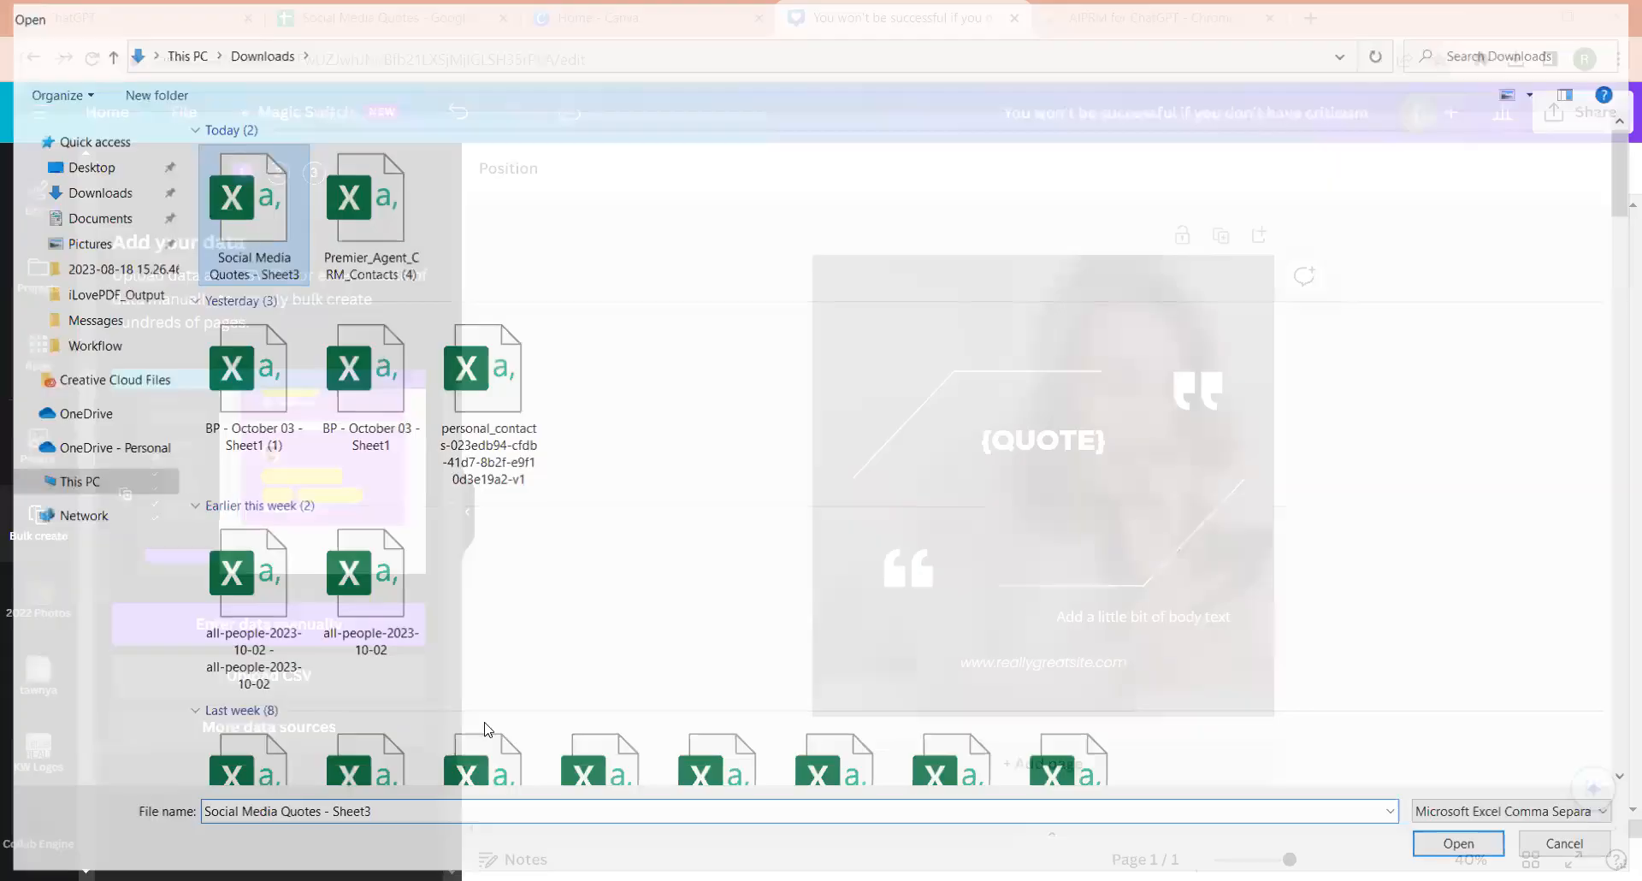
# Step: Connect the body text box above the website address to the Attribution data field
pyautogui.rightClick(1150, 624)
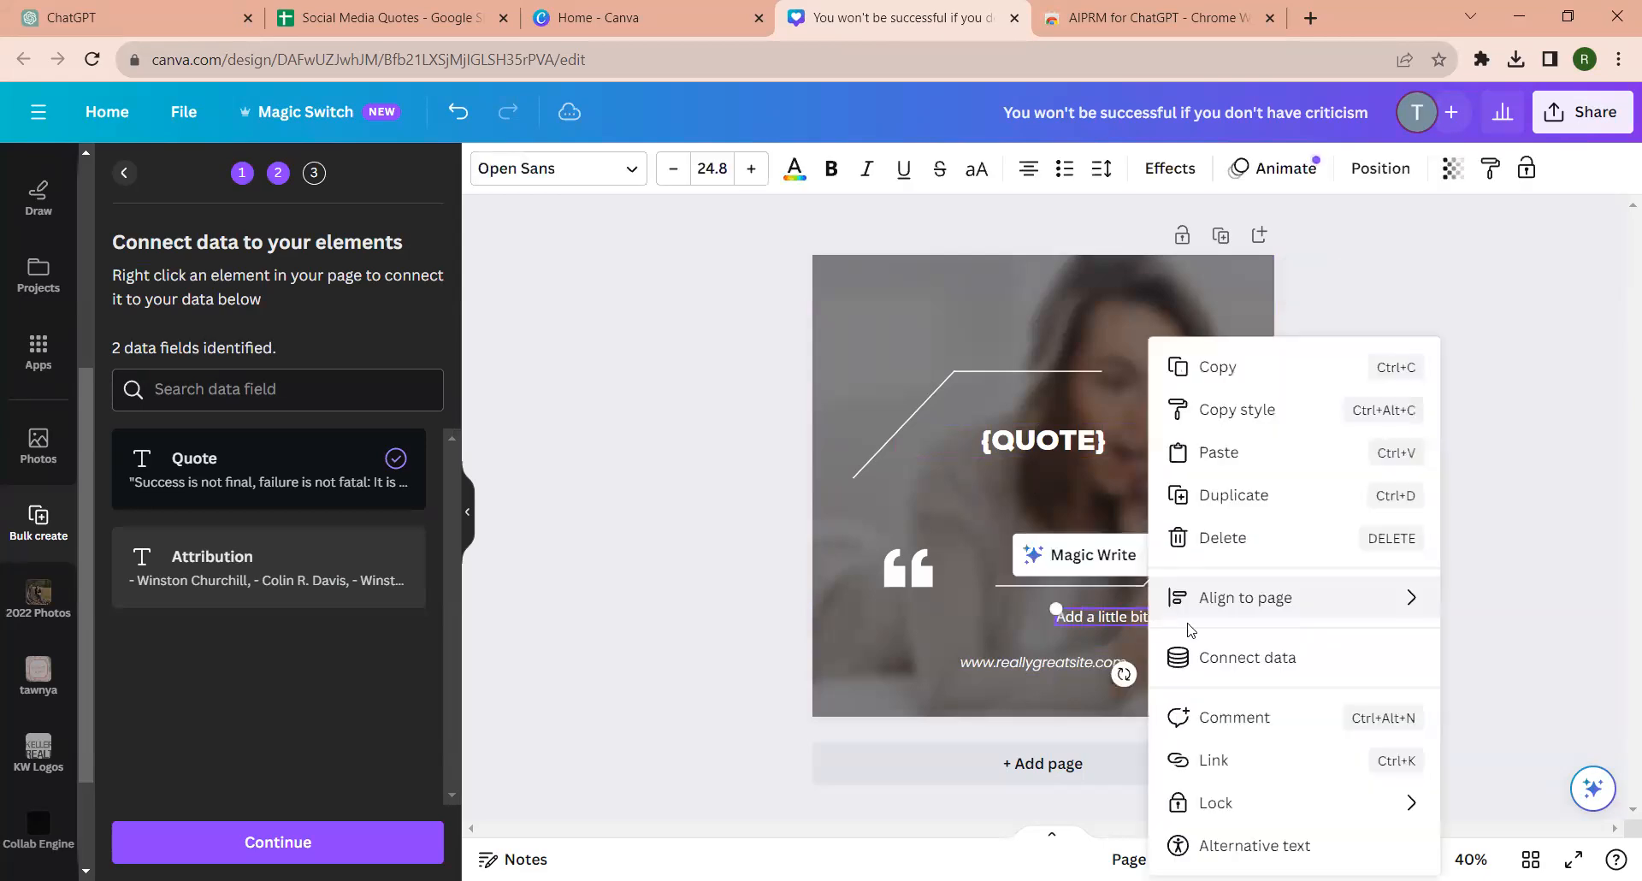
pyautogui.click(1218, 666)
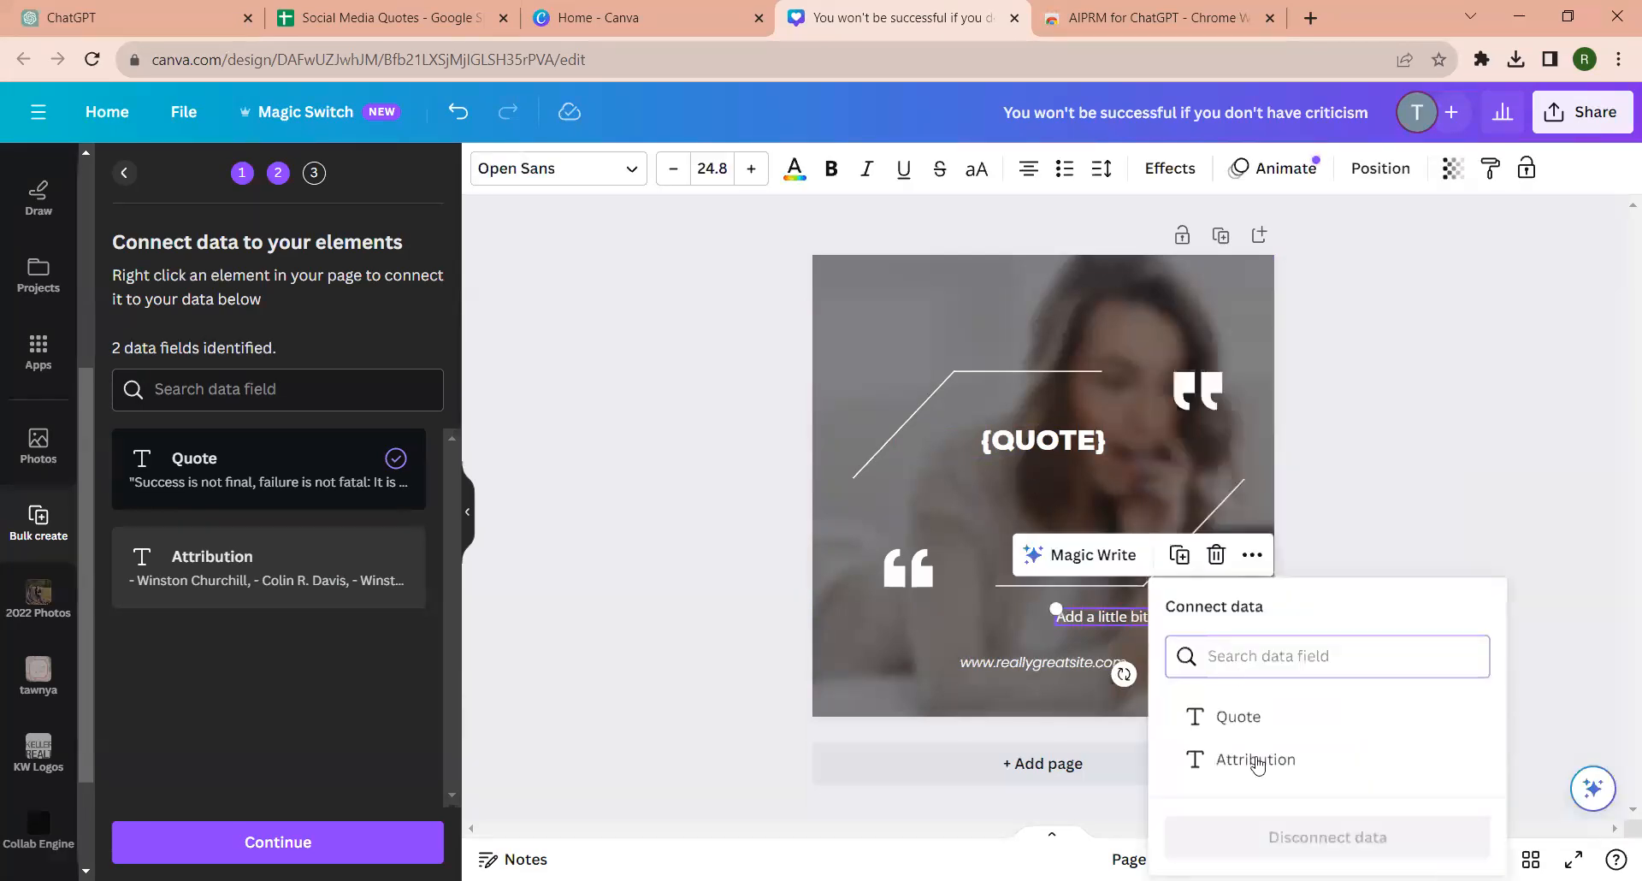
pyautogui.click(1253, 773)
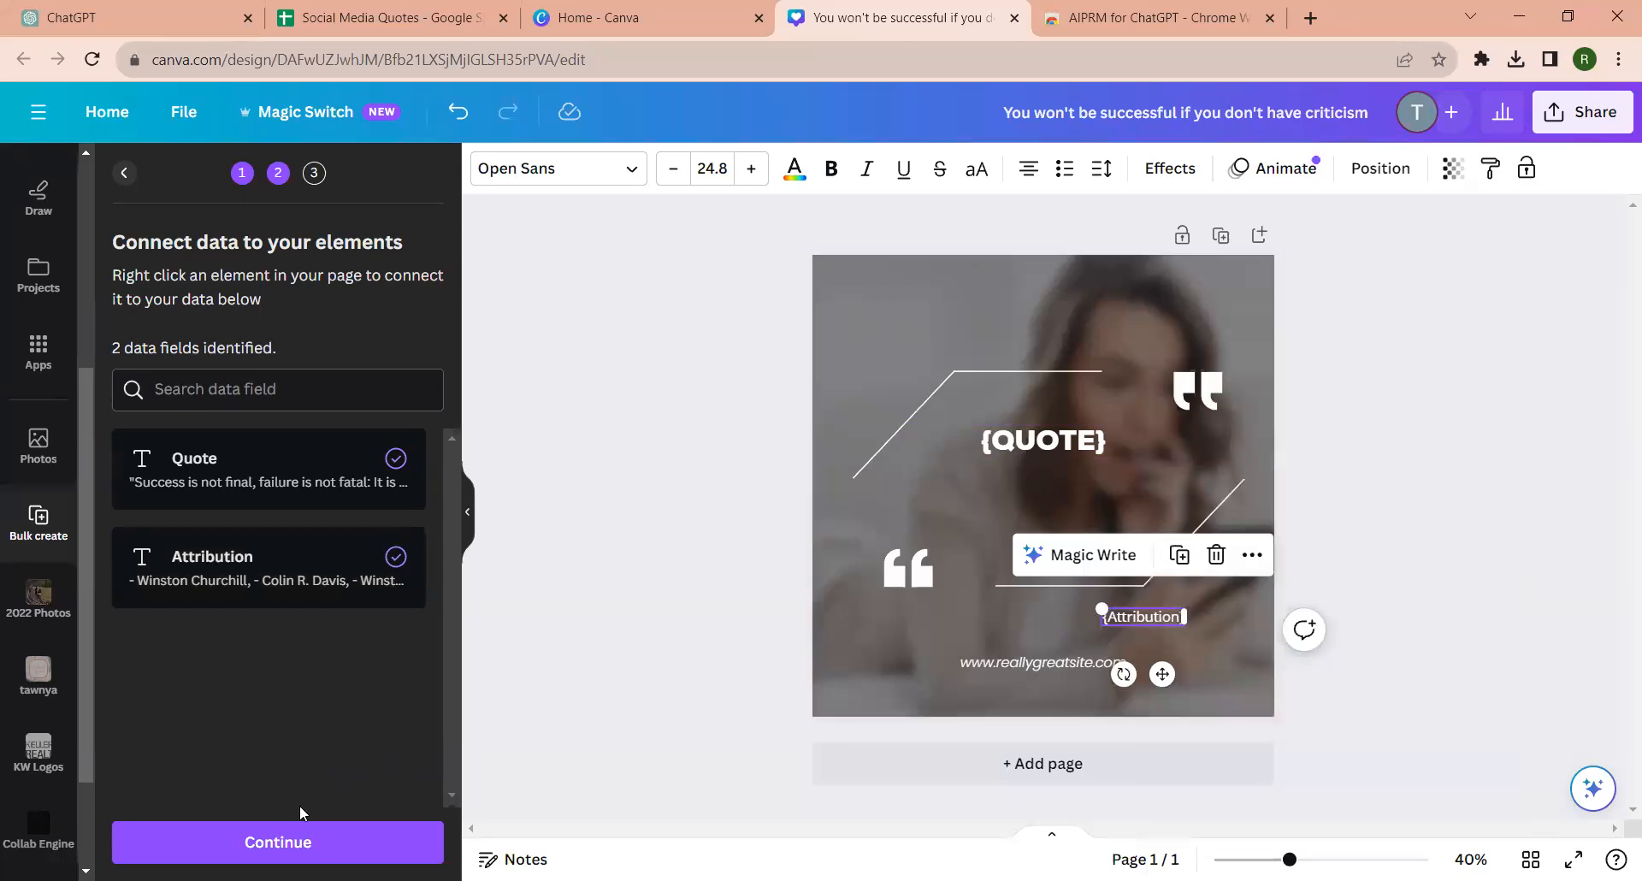
# Step: Generate pages from all 10 data rows and look through the first few generated quote posts
pyautogui.click(280, 843)
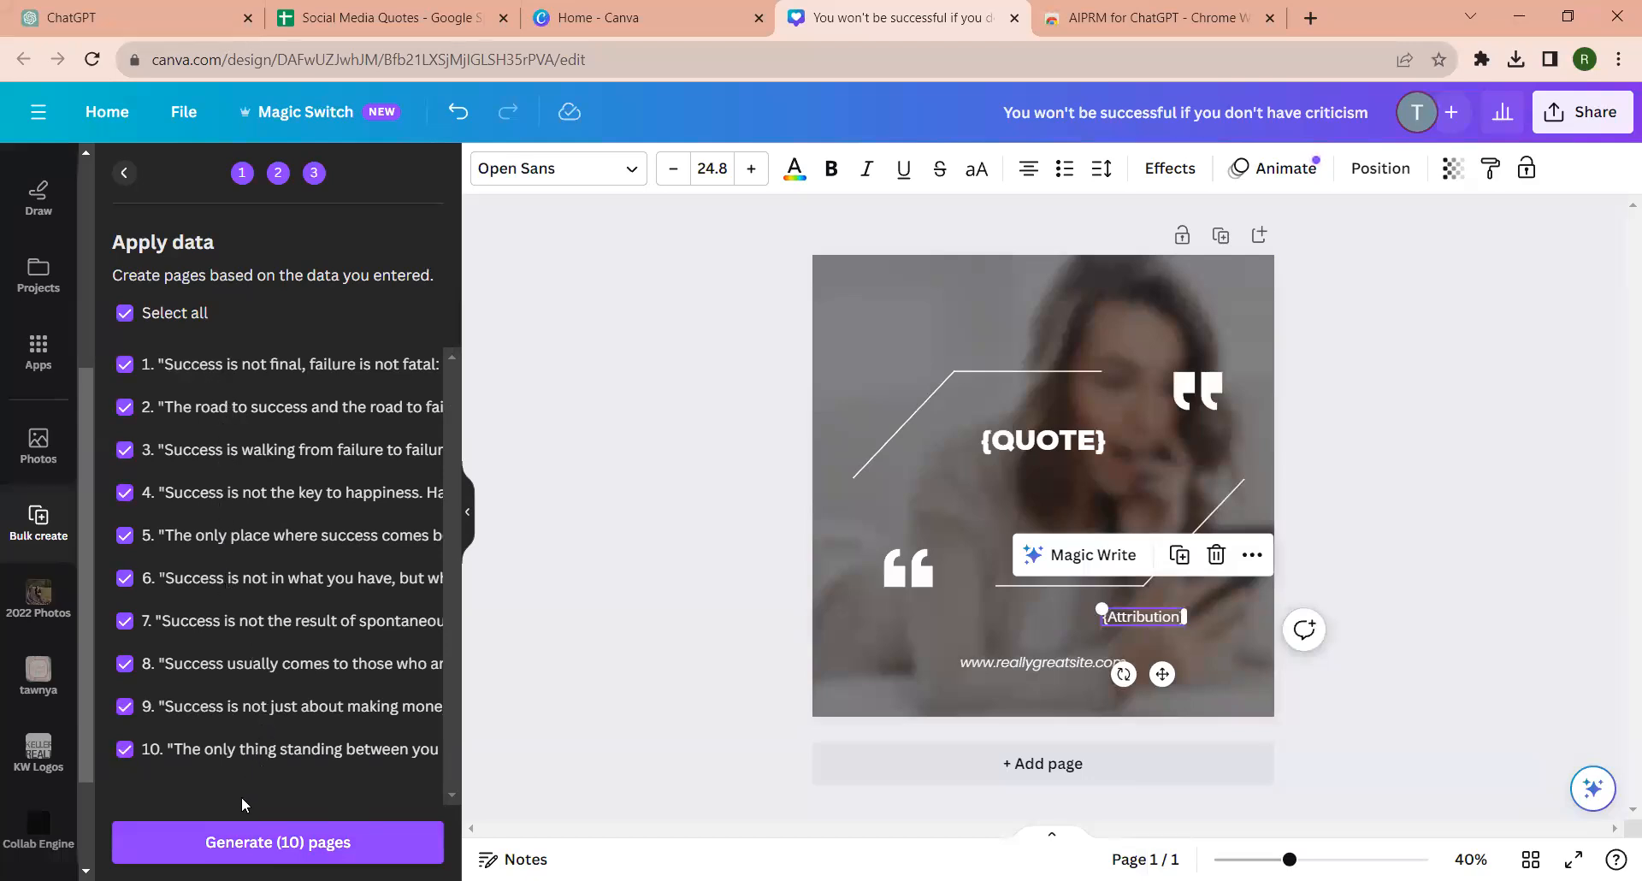
pyautogui.click(303, 845)
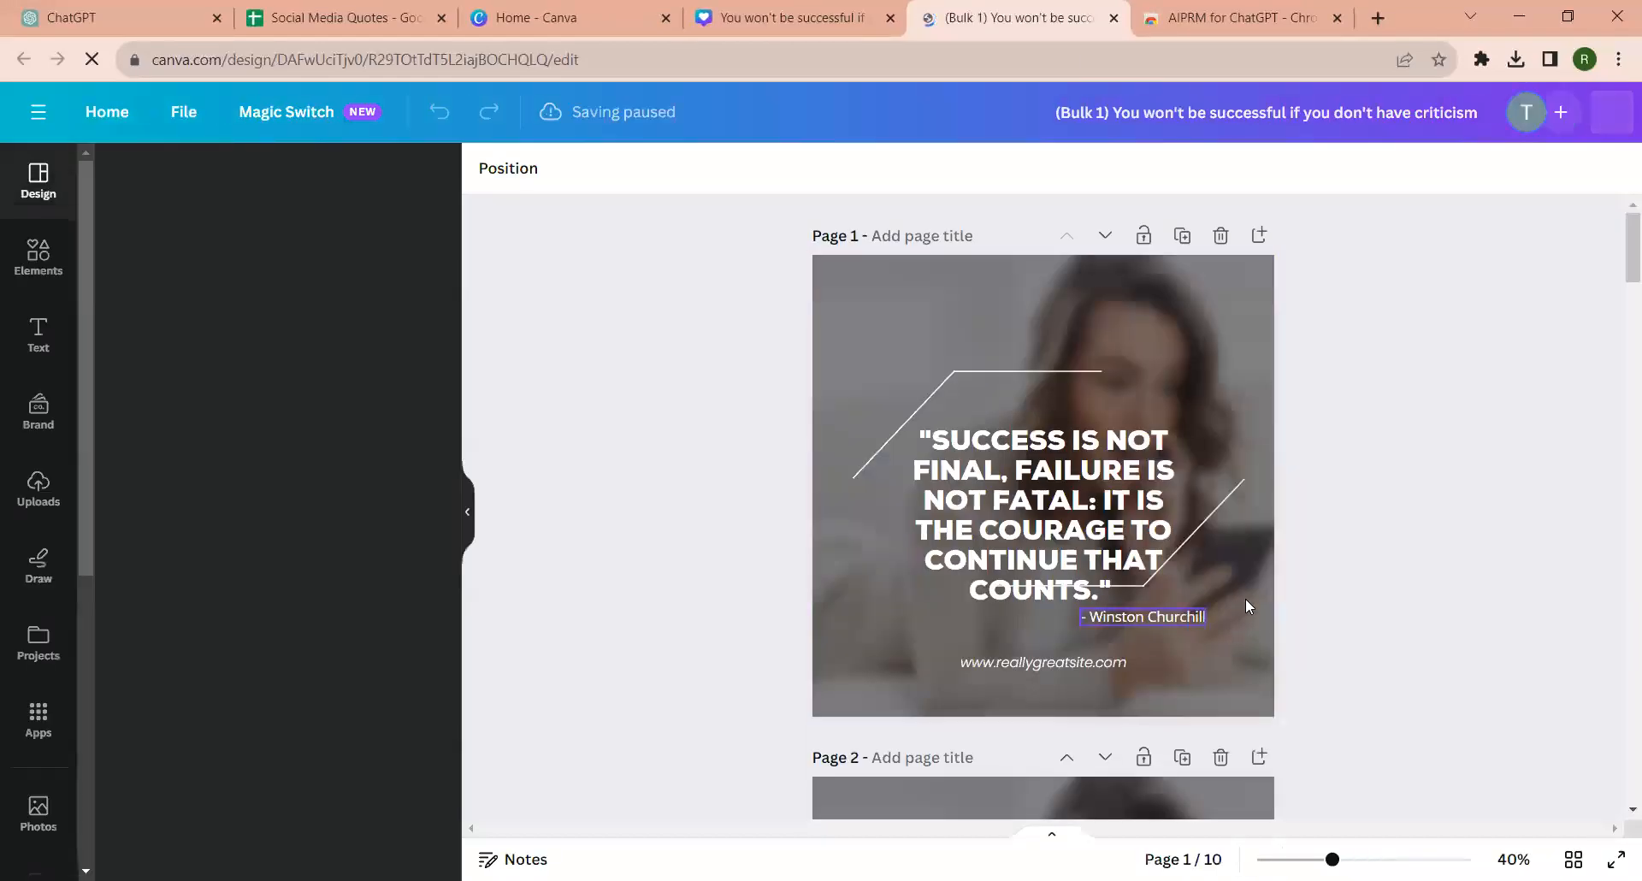
pyautogui.scroll(-2, 1194, 626)
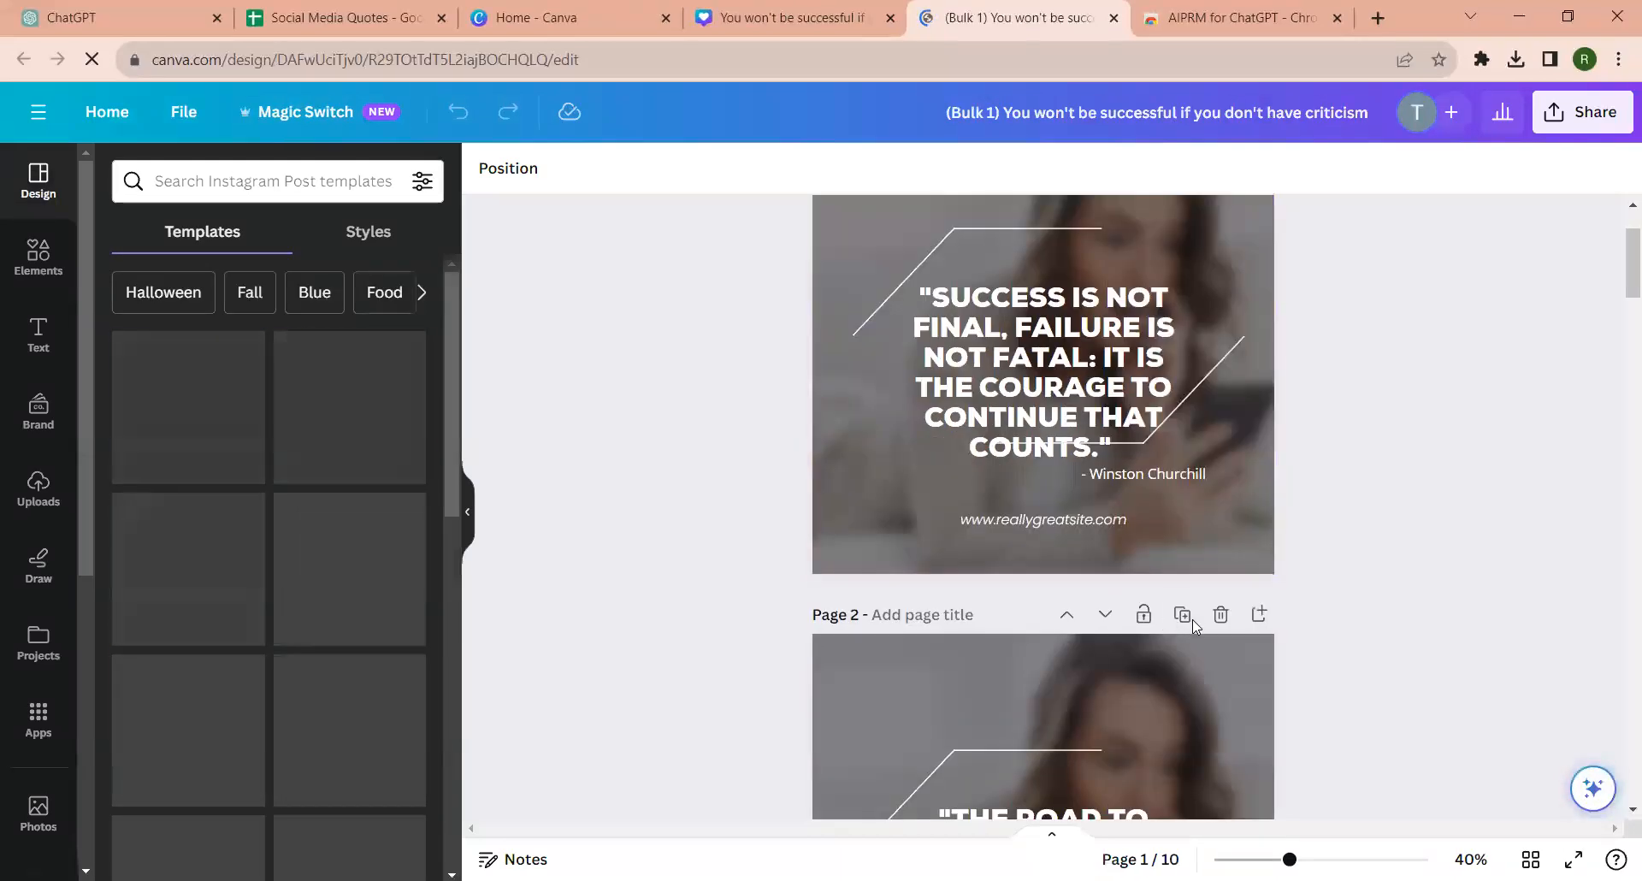
pyautogui.scroll(-5, 1194, 626)
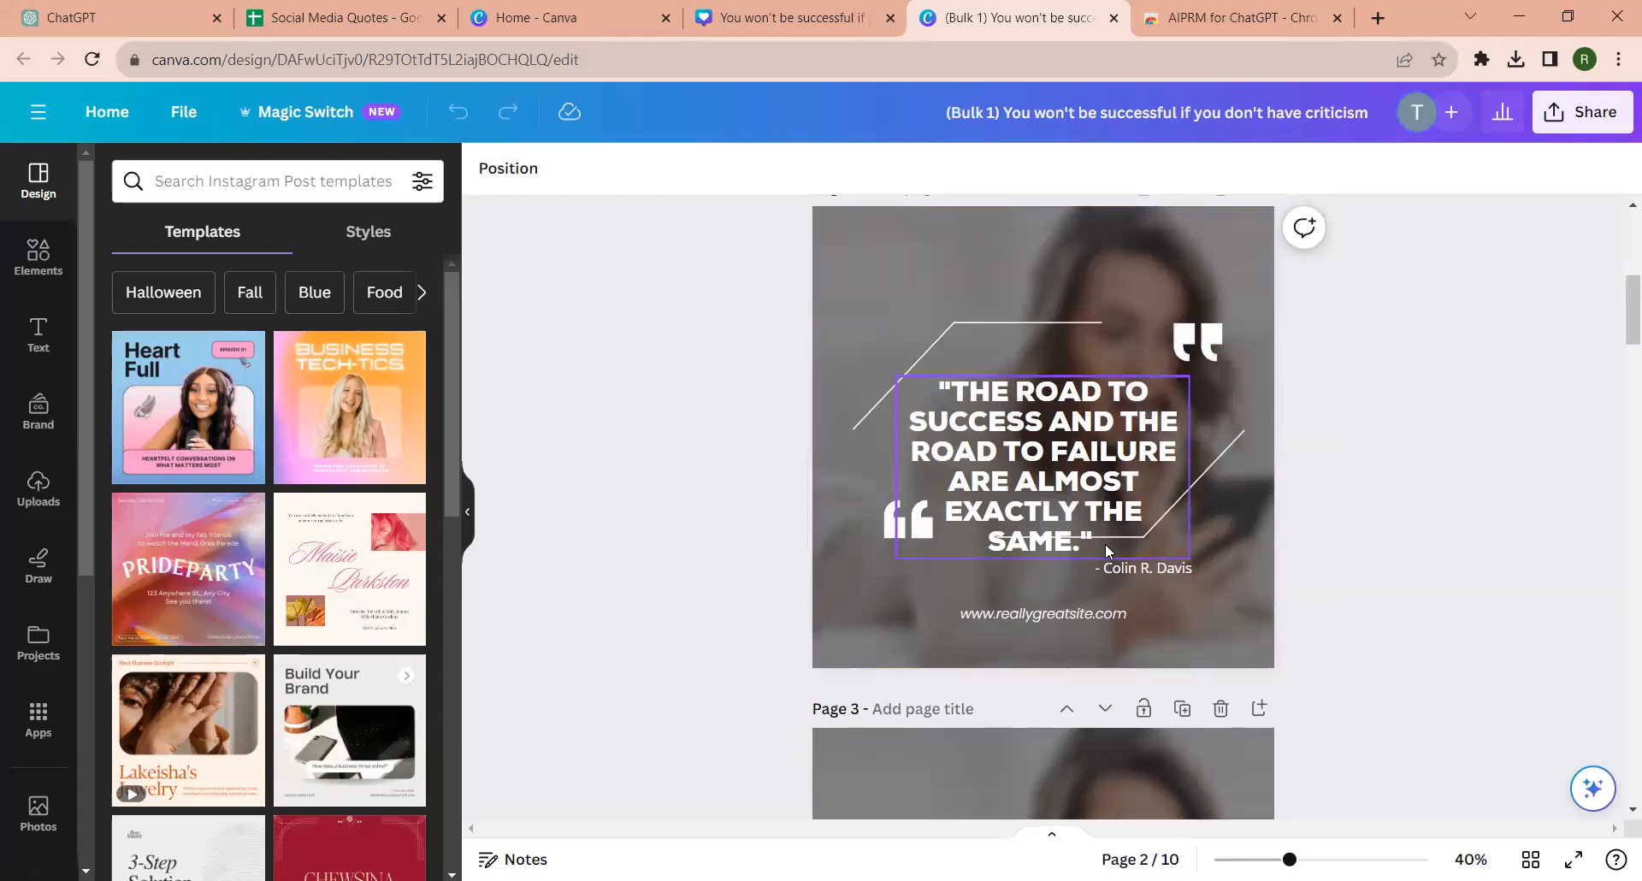
pyautogui.scroll(-5, 1105, 542)
pyautogui.scroll(-5, 1104, 634)
pyautogui.scroll(10, 1091, 659)
pyautogui.scroll(6, 1087, 656)
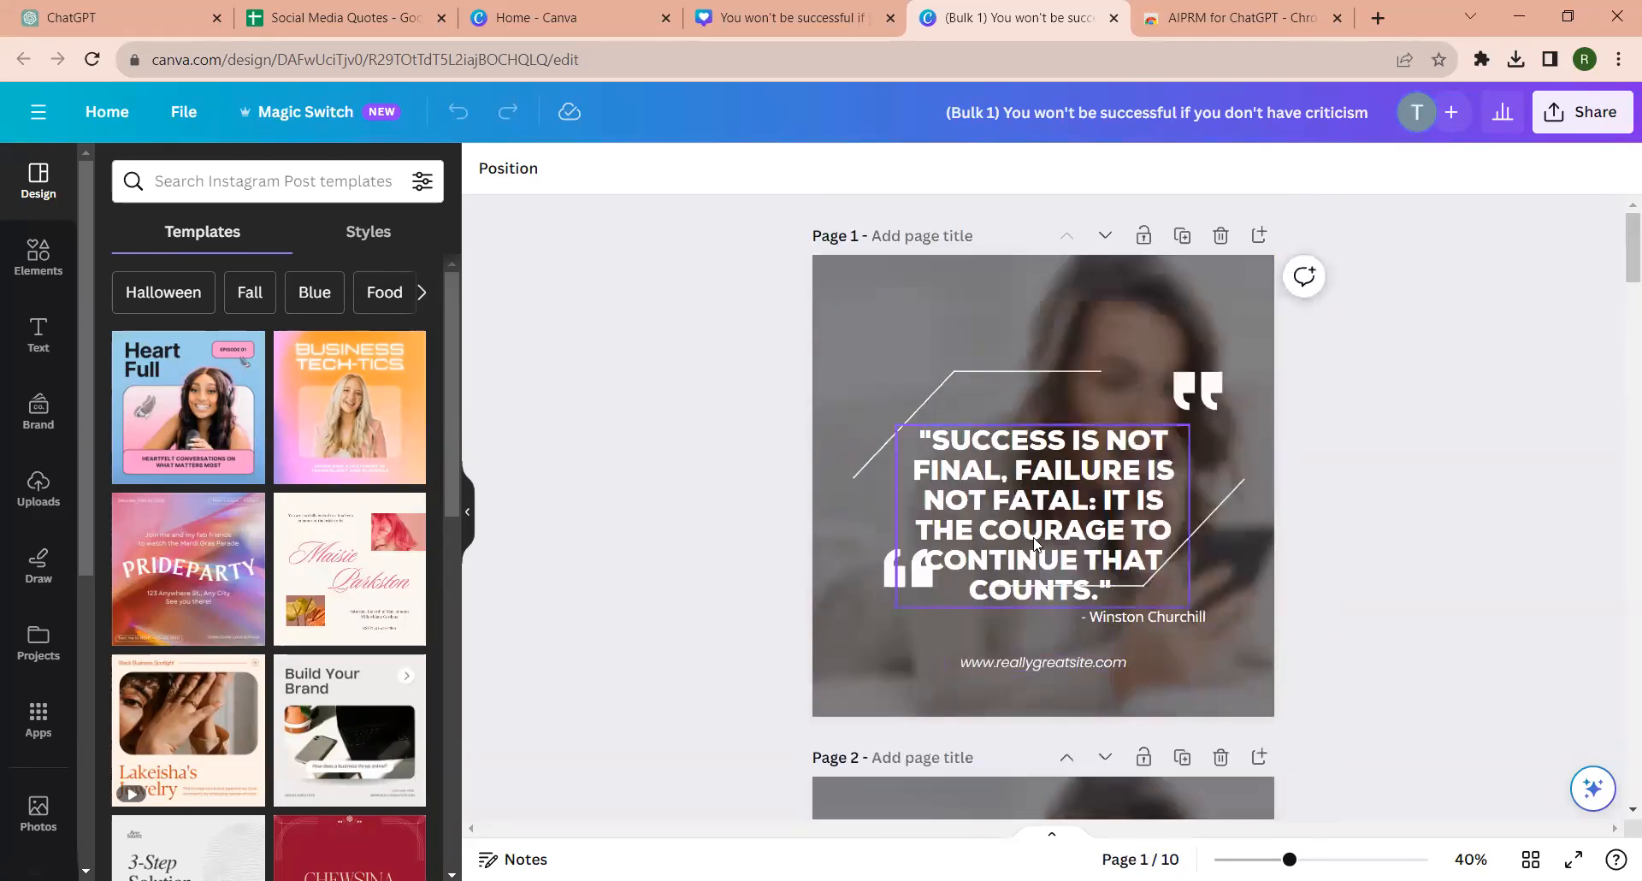
# Step: Move the quote text on page 1 up so it clears the lower decorative line
pyautogui.moveTo(1032, 535); pyautogui.dragTo(1037, 504)
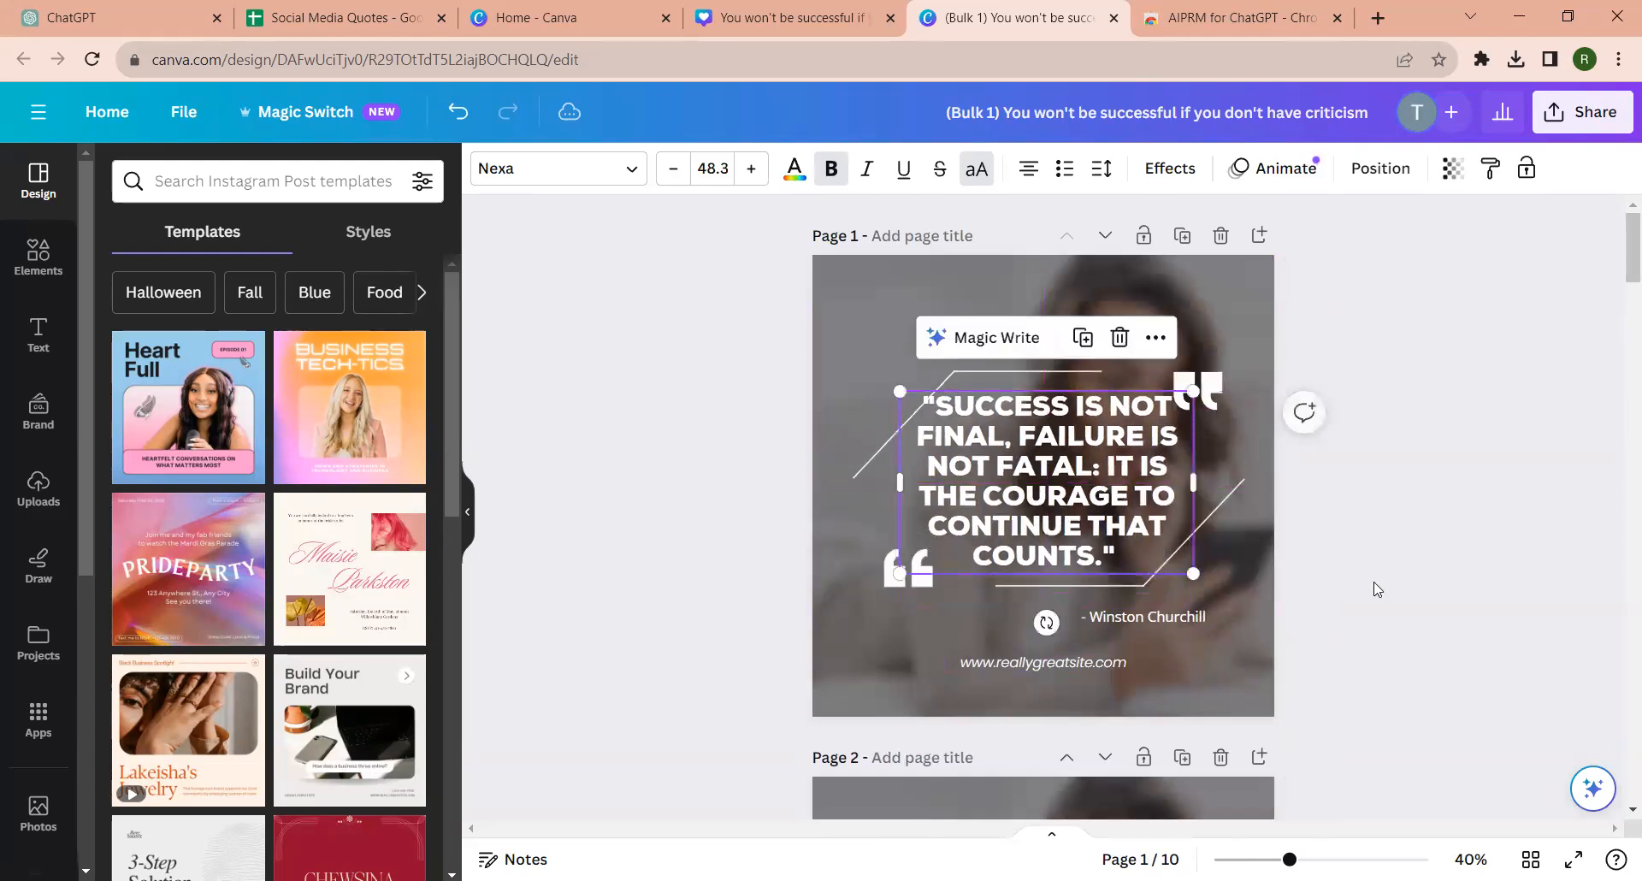
pyautogui.click(1390, 606)
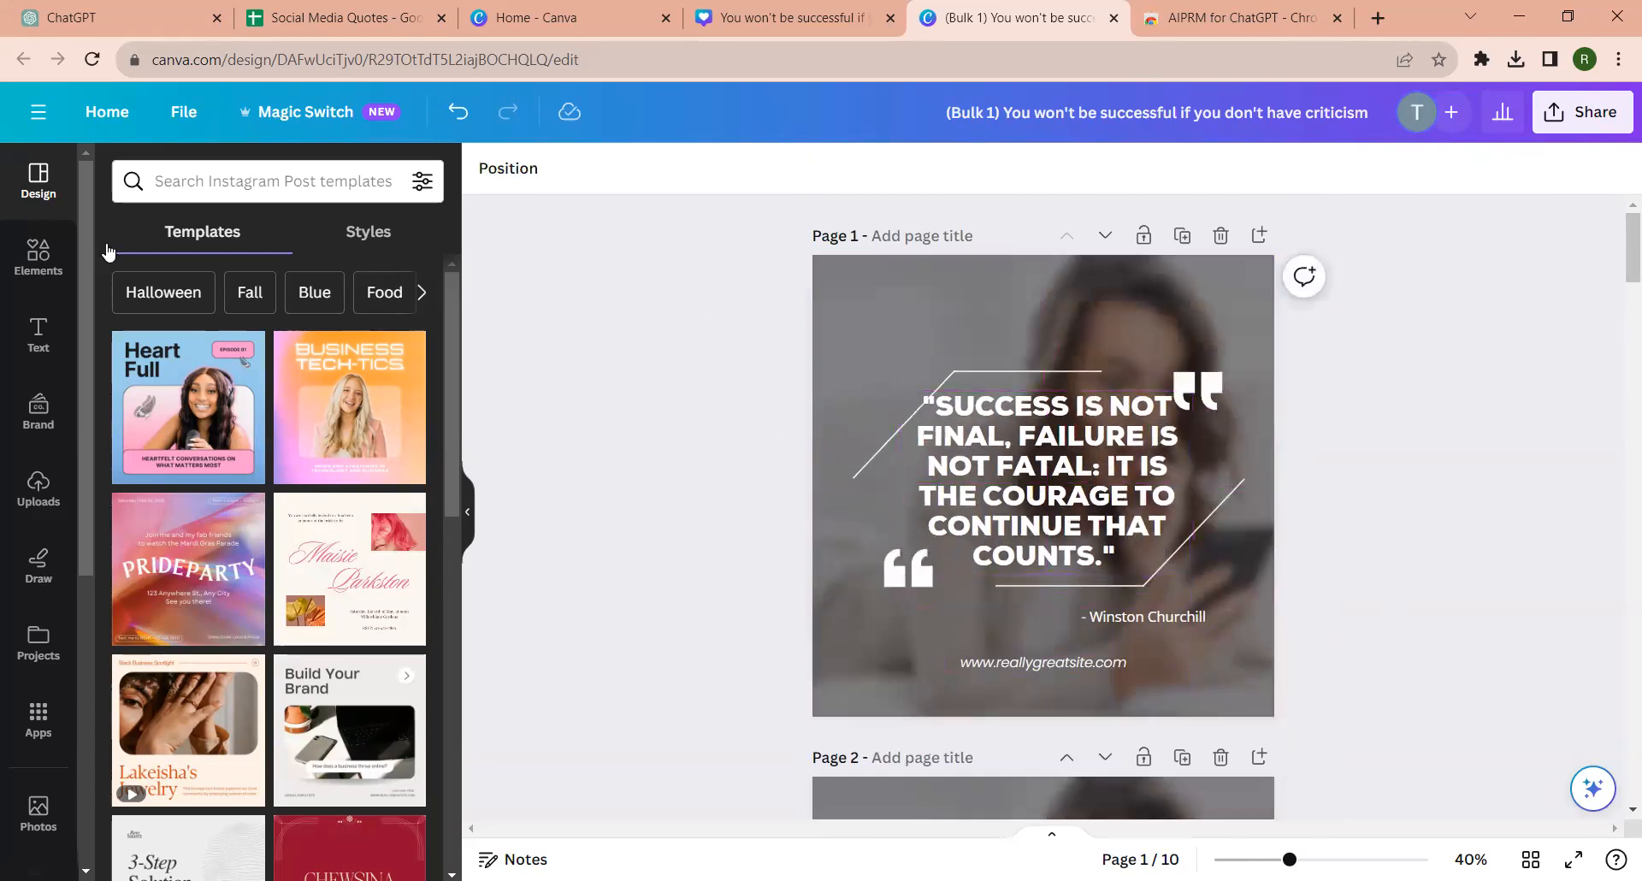
pyautogui.click(991, 480)
pyautogui.moveTo(990, 485); pyautogui.dragTo(990, 494)
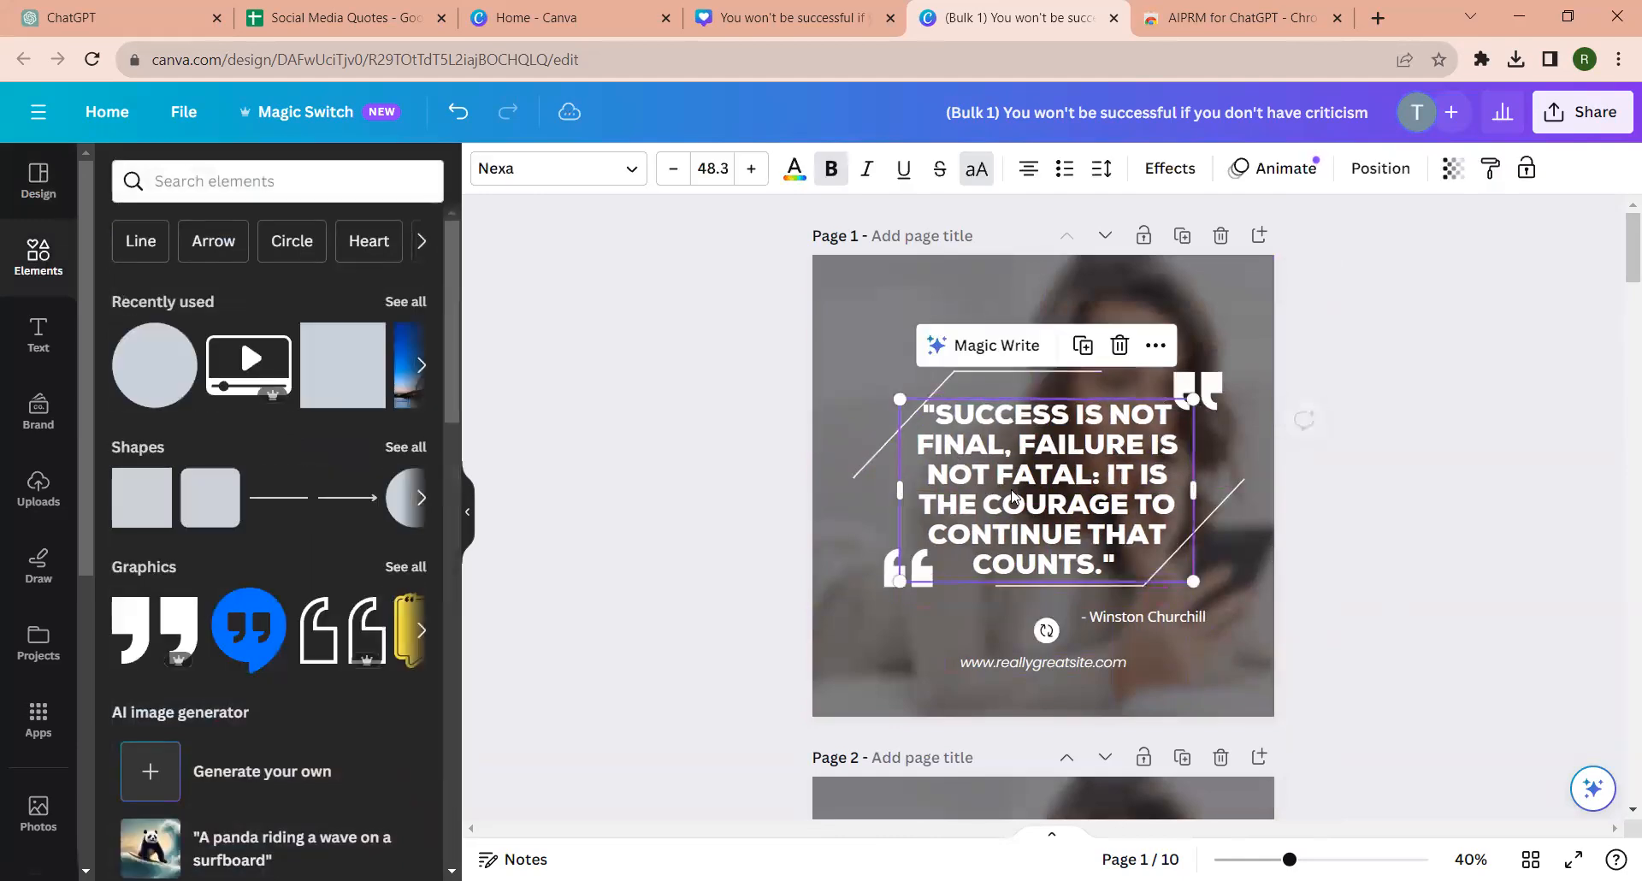
pyautogui.click(1468, 603)
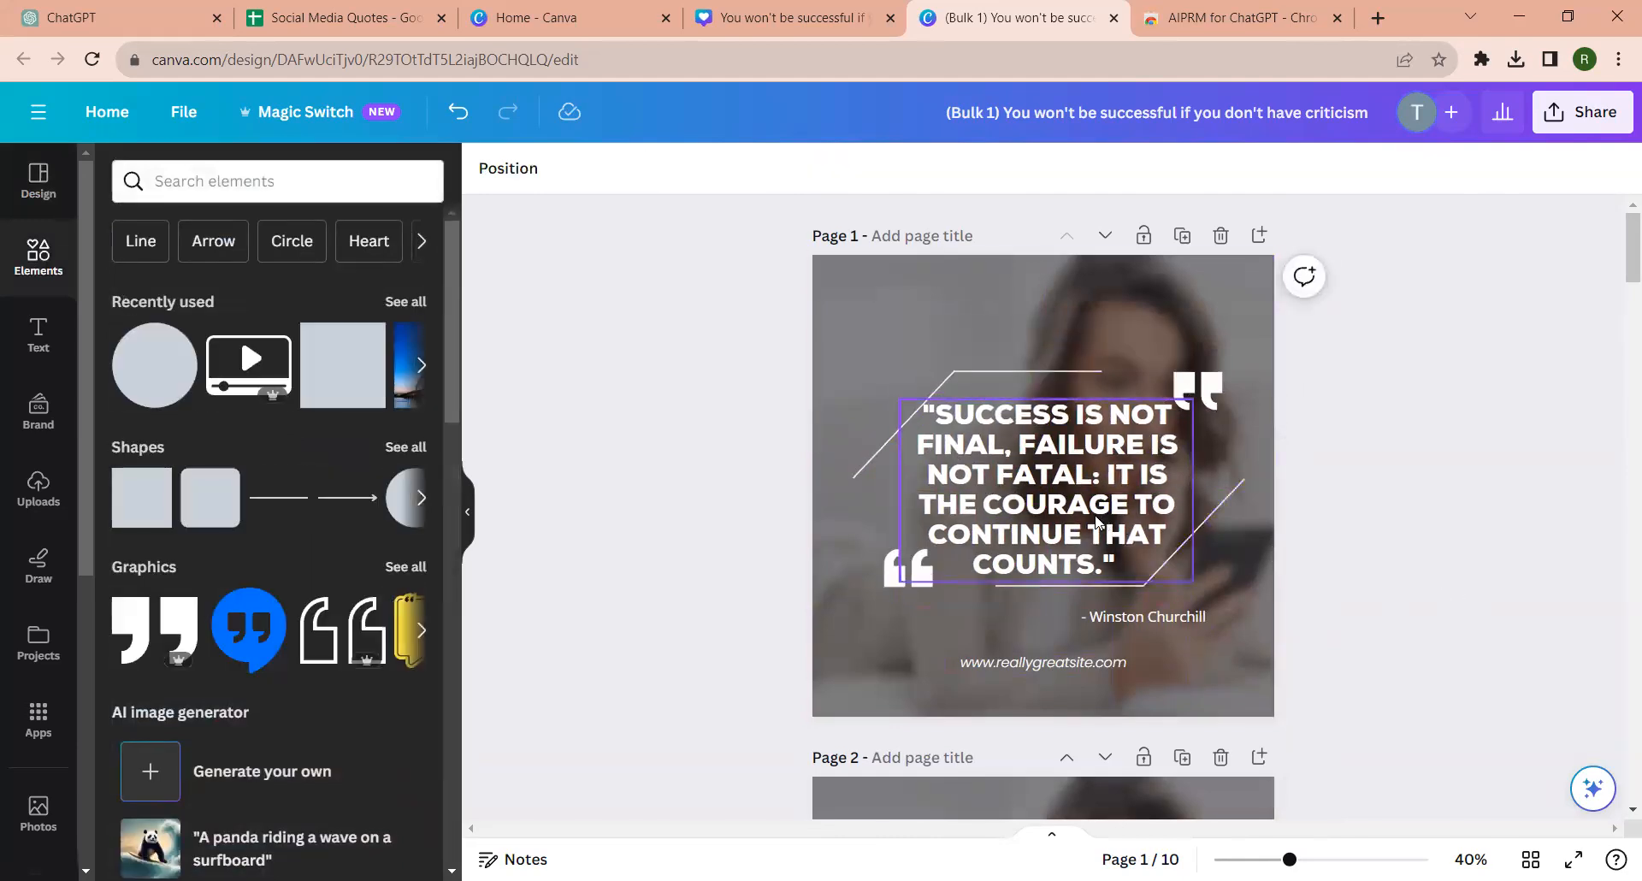
# Step: Reduce page 1's quote text size to 41.3 and centre the text vertically between the decorative lines
pyautogui.click(936, 407)
pyautogui.click(674, 172)
pyautogui.click(674, 168)
pyautogui.click(675, 169)
pyautogui.click(674, 168)
pyautogui.click(674, 169)
pyautogui.click(674, 169)
pyautogui.click(674, 169)
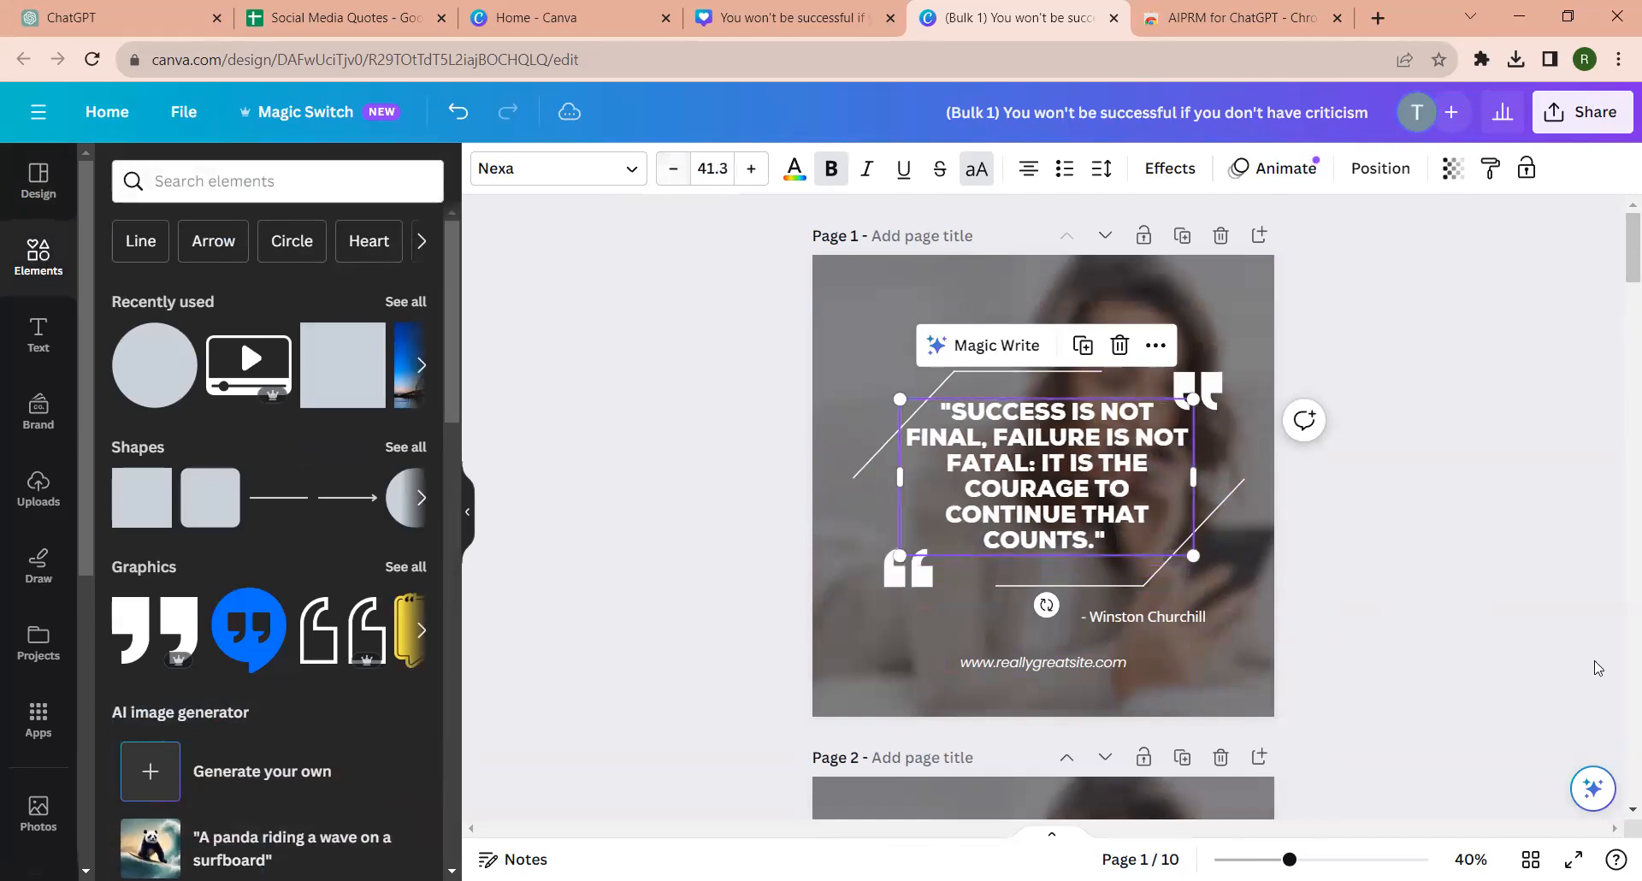
pyautogui.moveTo(1112, 477); pyautogui.dragTo(1083, 480)
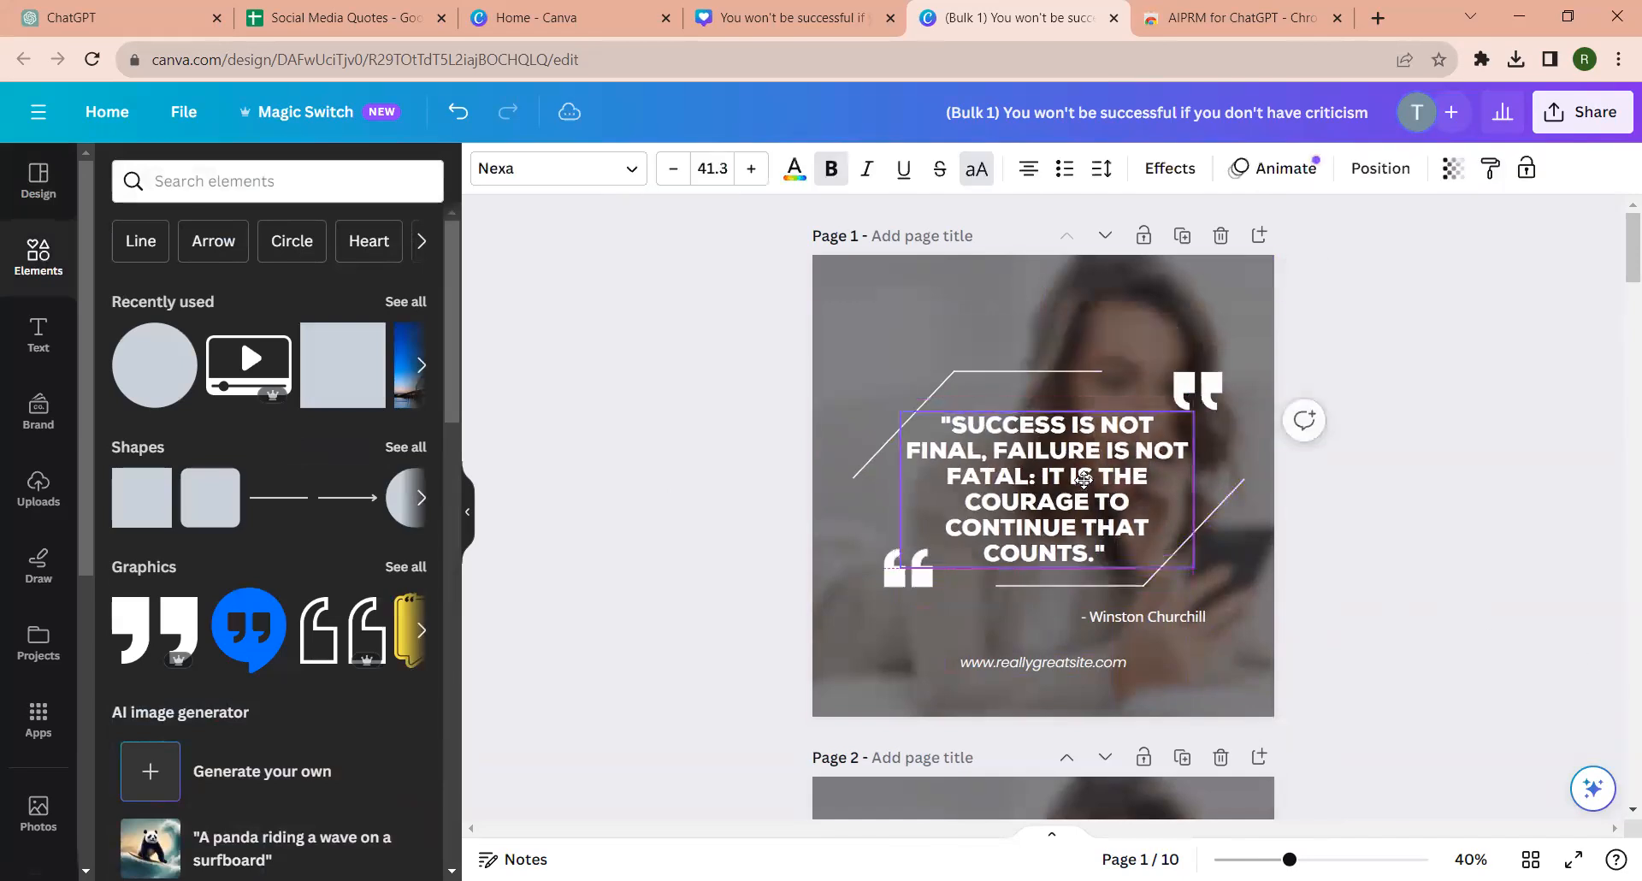
pyautogui.click(1345, 529)
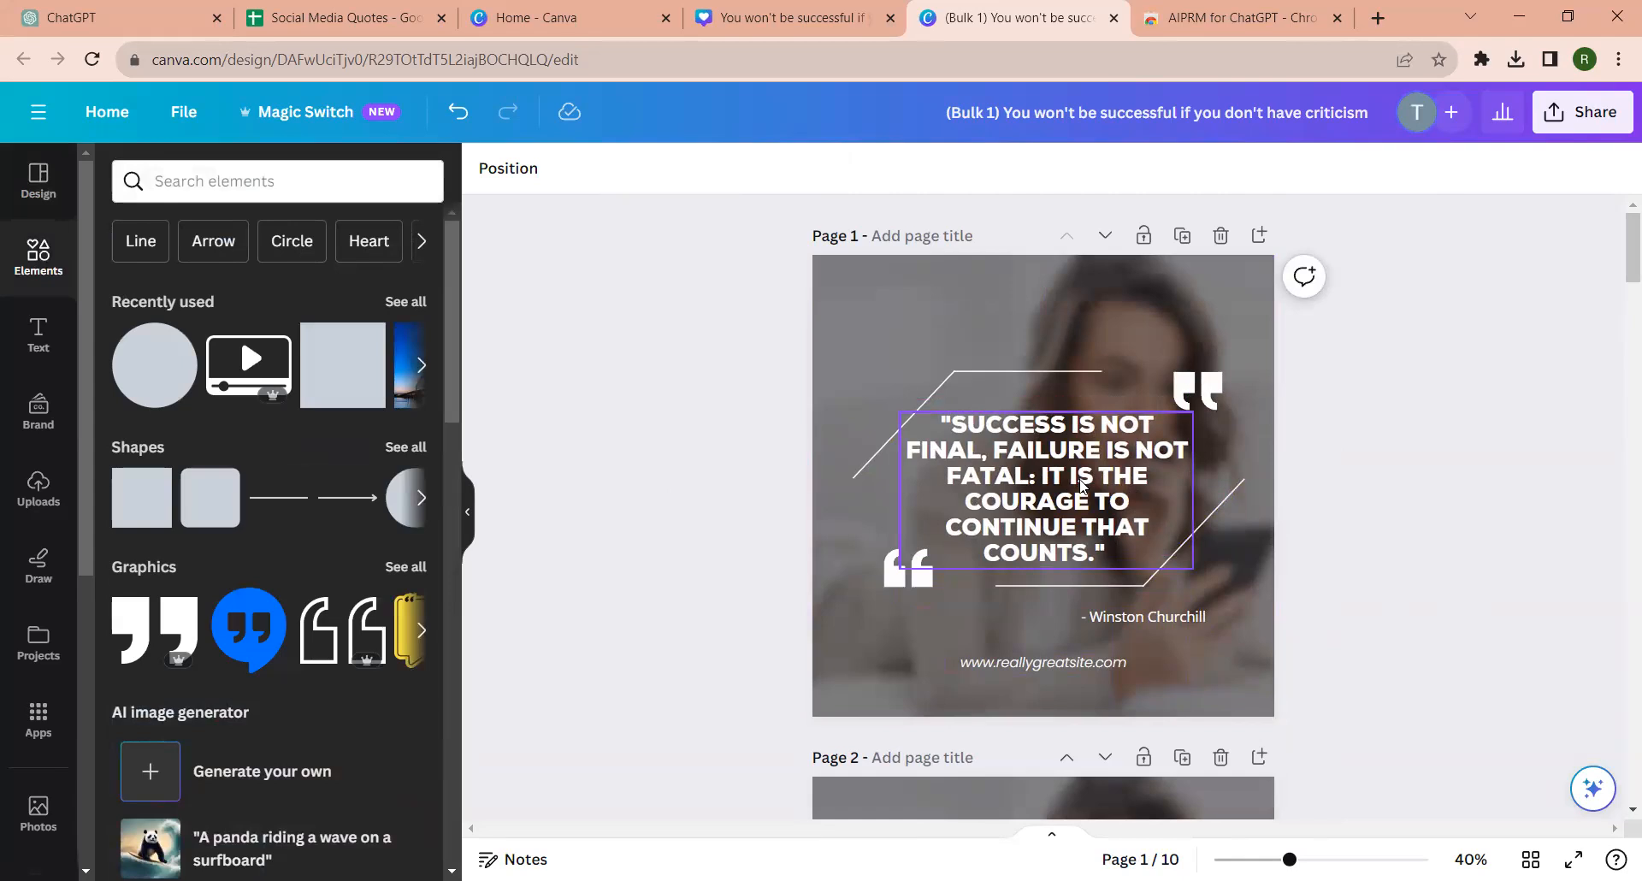
# Step: Examine how the quote and attribution texts fit on page 2 and its neighbouring pages
pyautogui.click(1136, 619)
pyautogui.scroll(-5, 1420, 666)
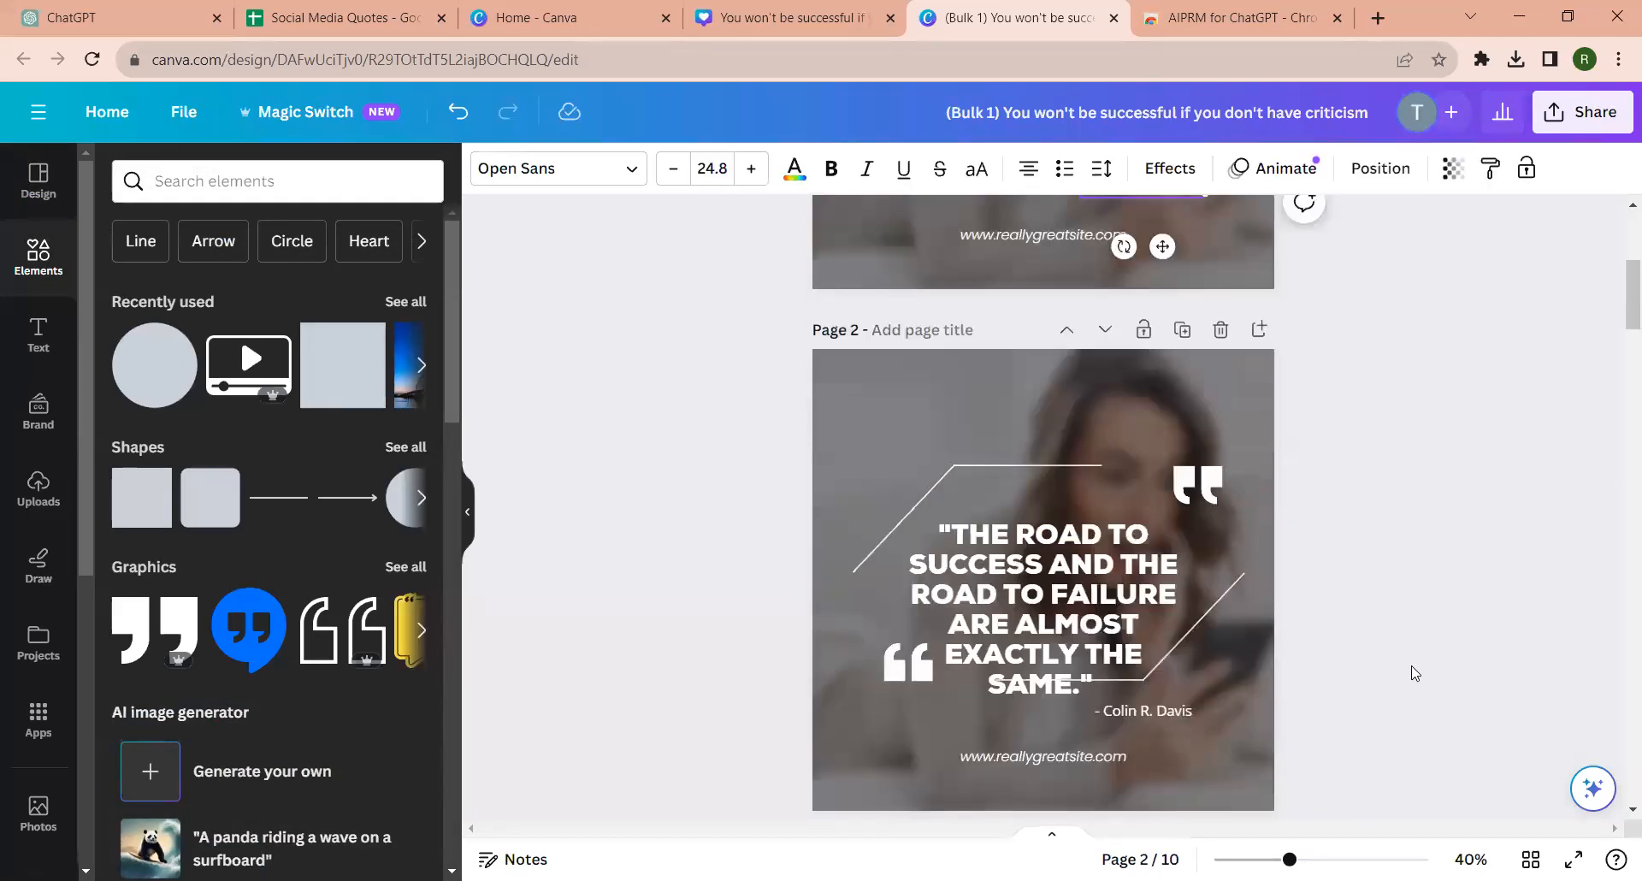
pyautogui.scroll(-2, 1416, 673)
pyautogui.click(1102, 493)
pyautogui.click(1162, 567)
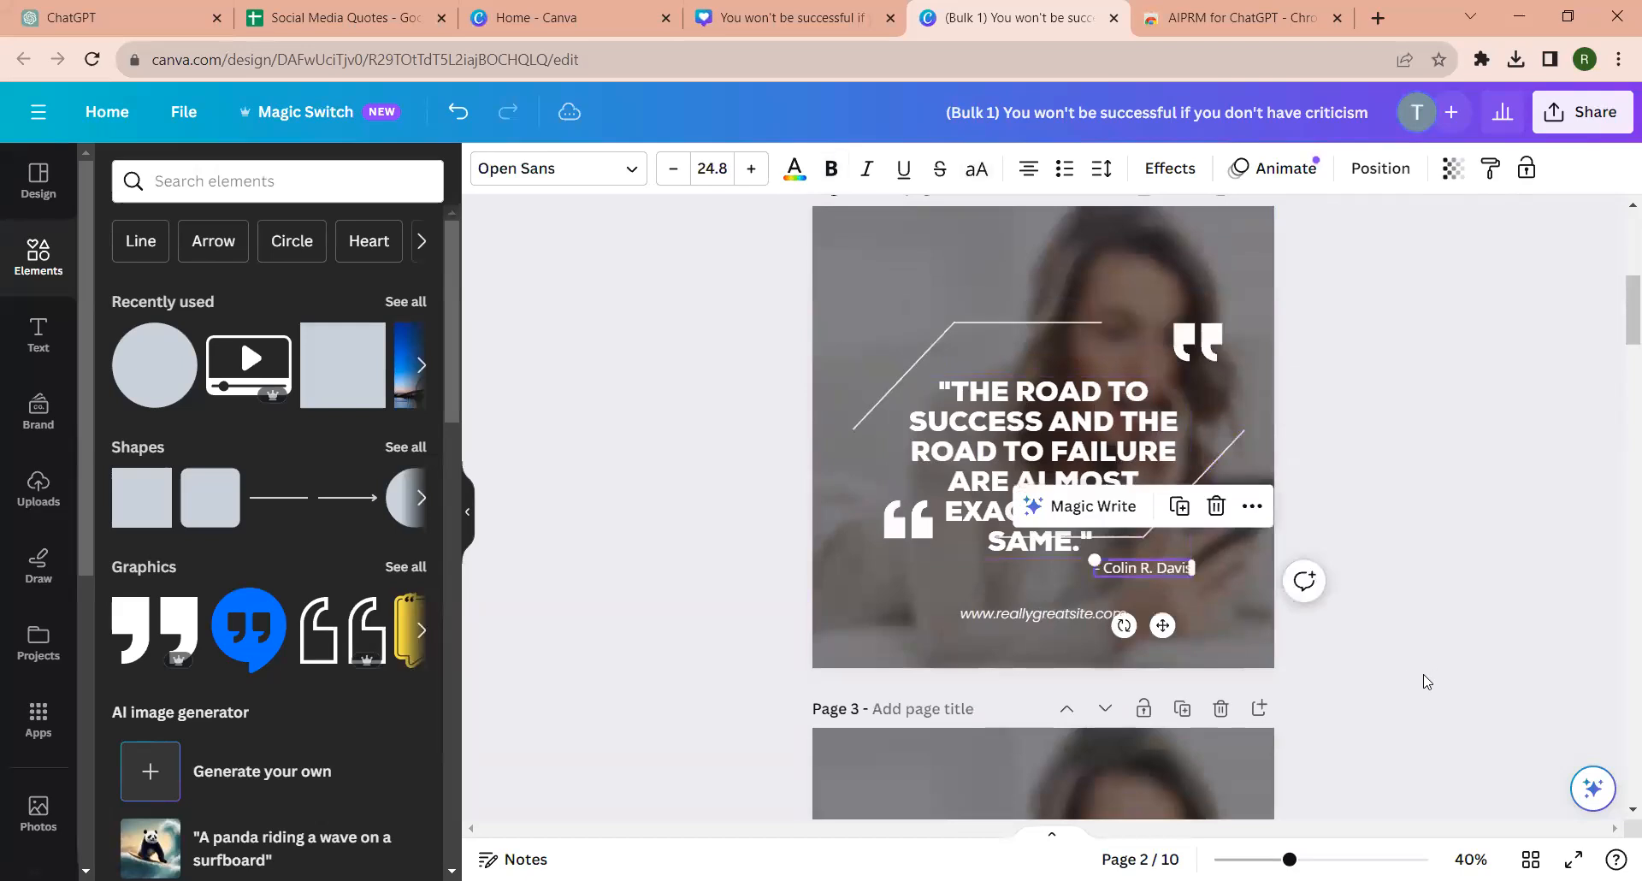
pyautogui.click(1427, 681)
pyautogui.scroll(-6, 1217, 659)
pyautogui.scroll(8, 1409, 590)
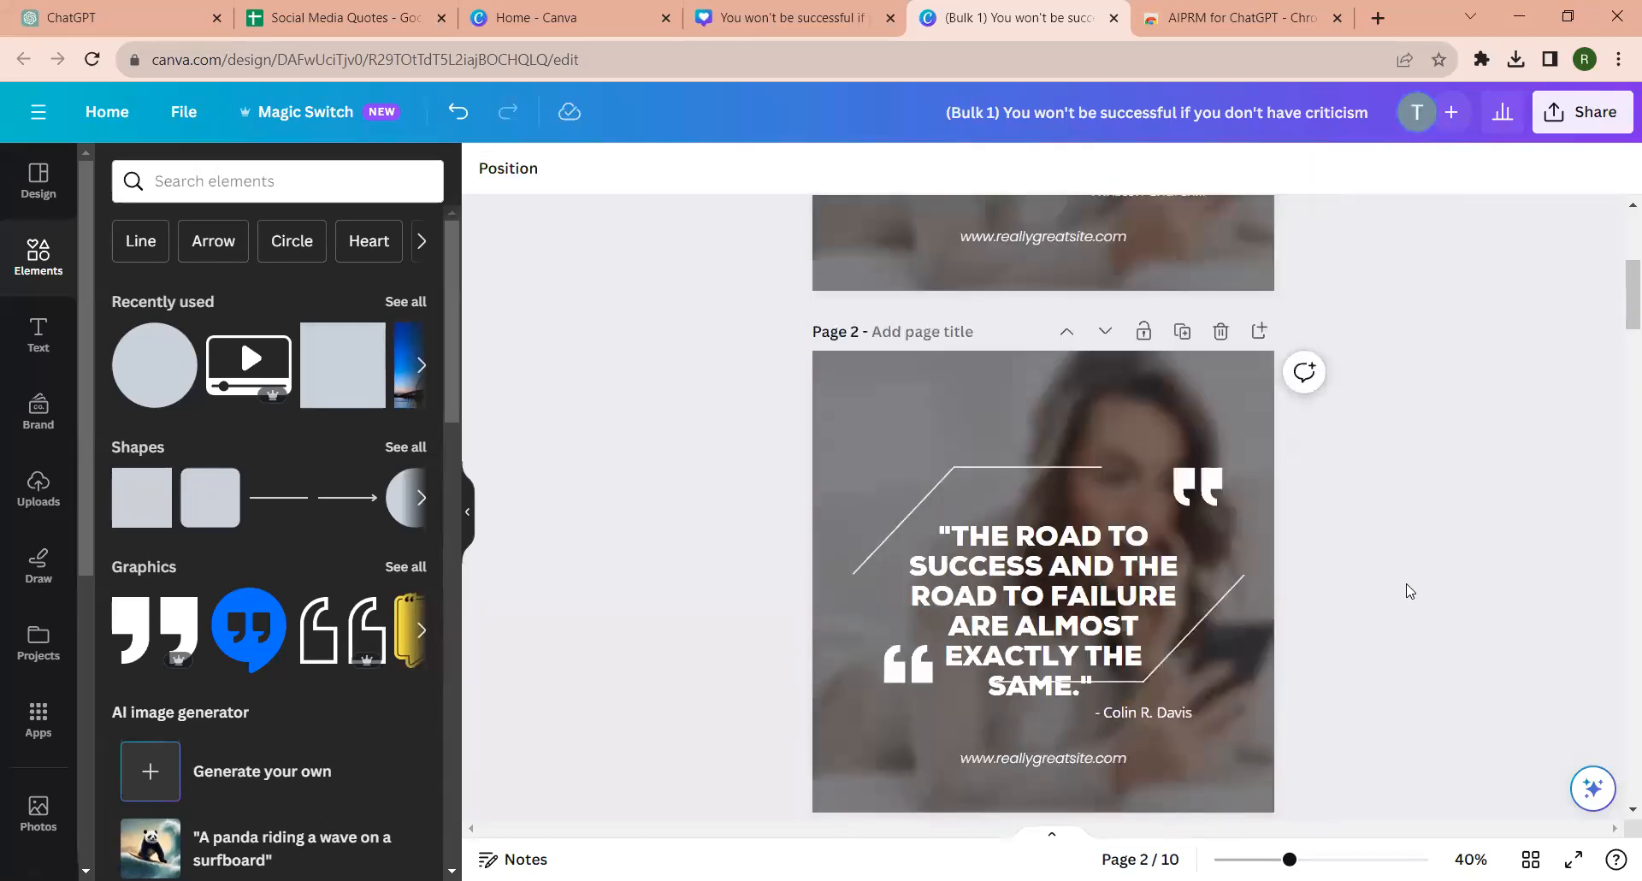
pyautogui.scroll(6, 1409, 590)
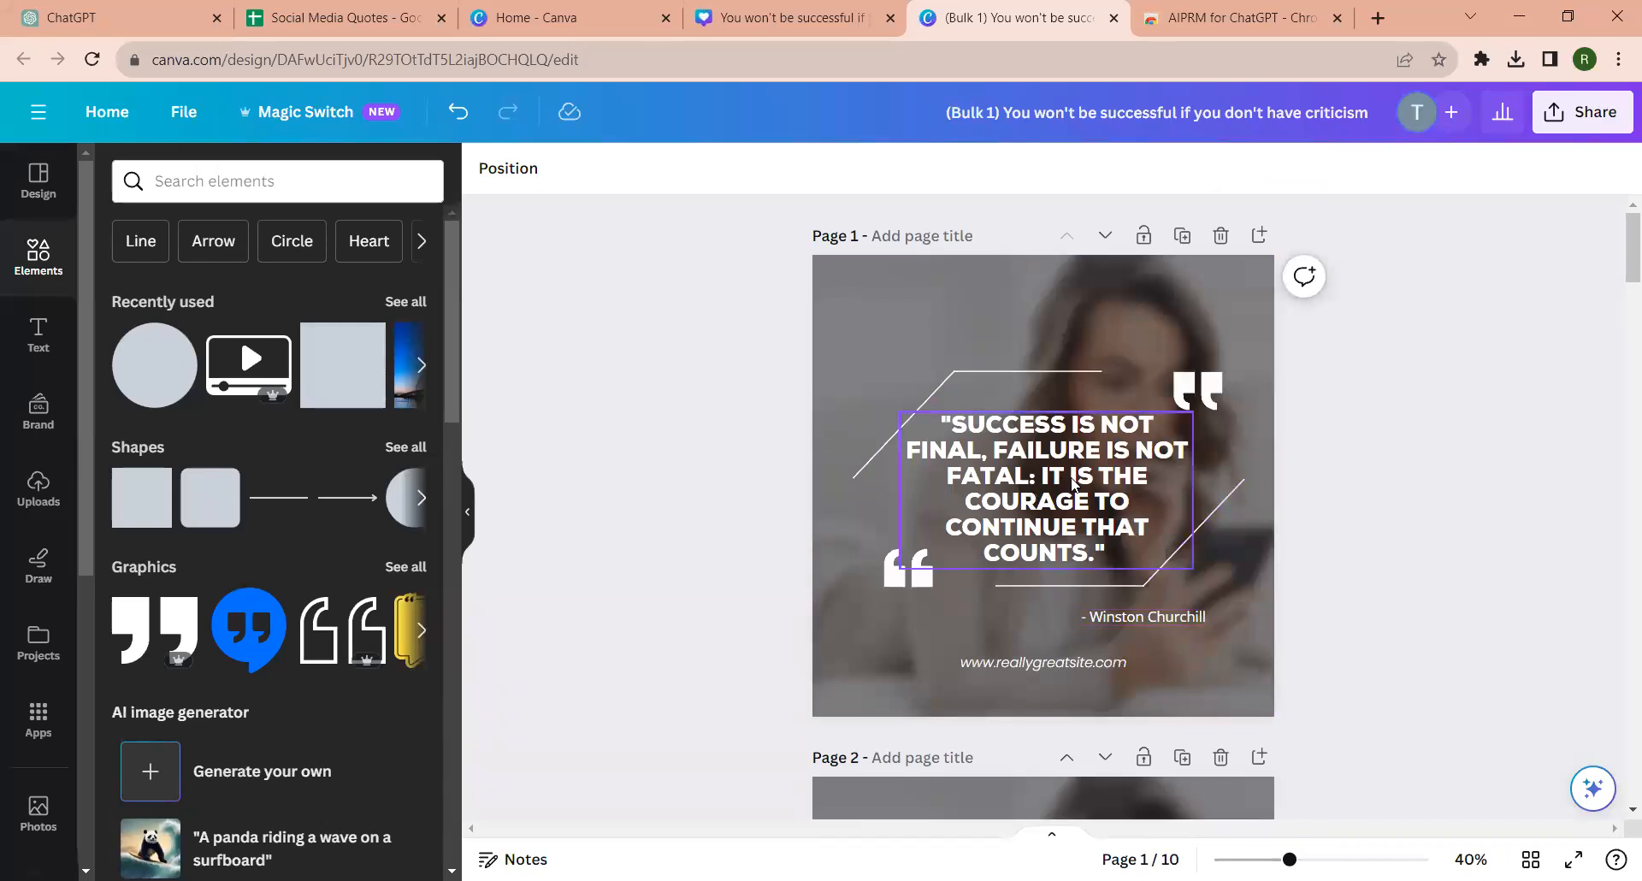
# Step: Search the elements library for "success" and show all matching photos
pyautogui.click(38, 180)
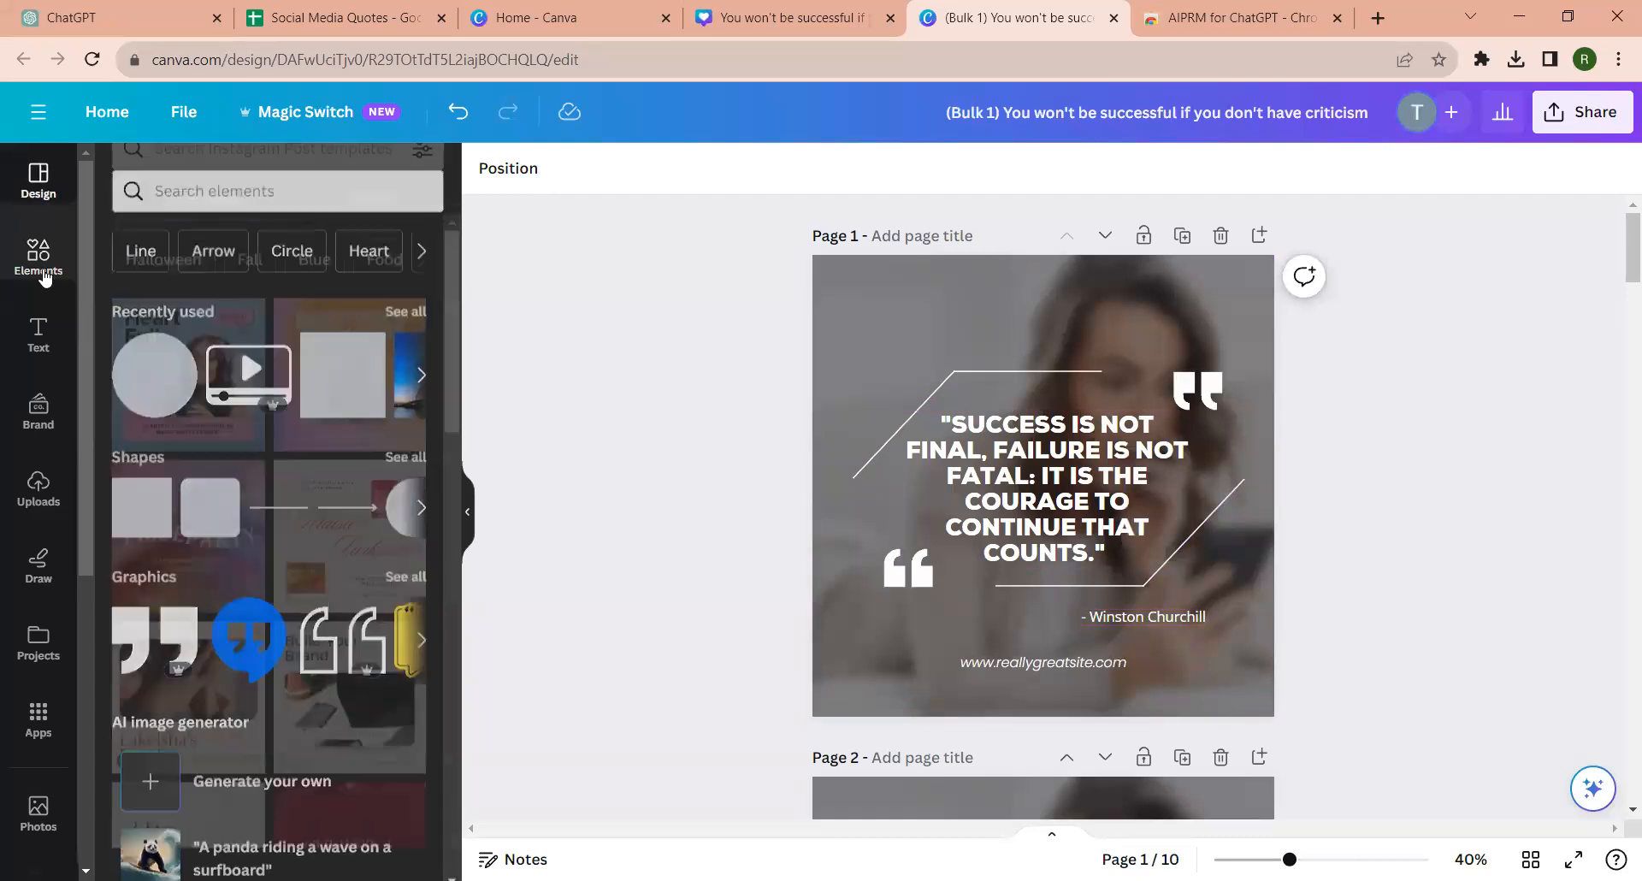
pyautogui.click(39, 252)
pyautogui.click(272, 171)
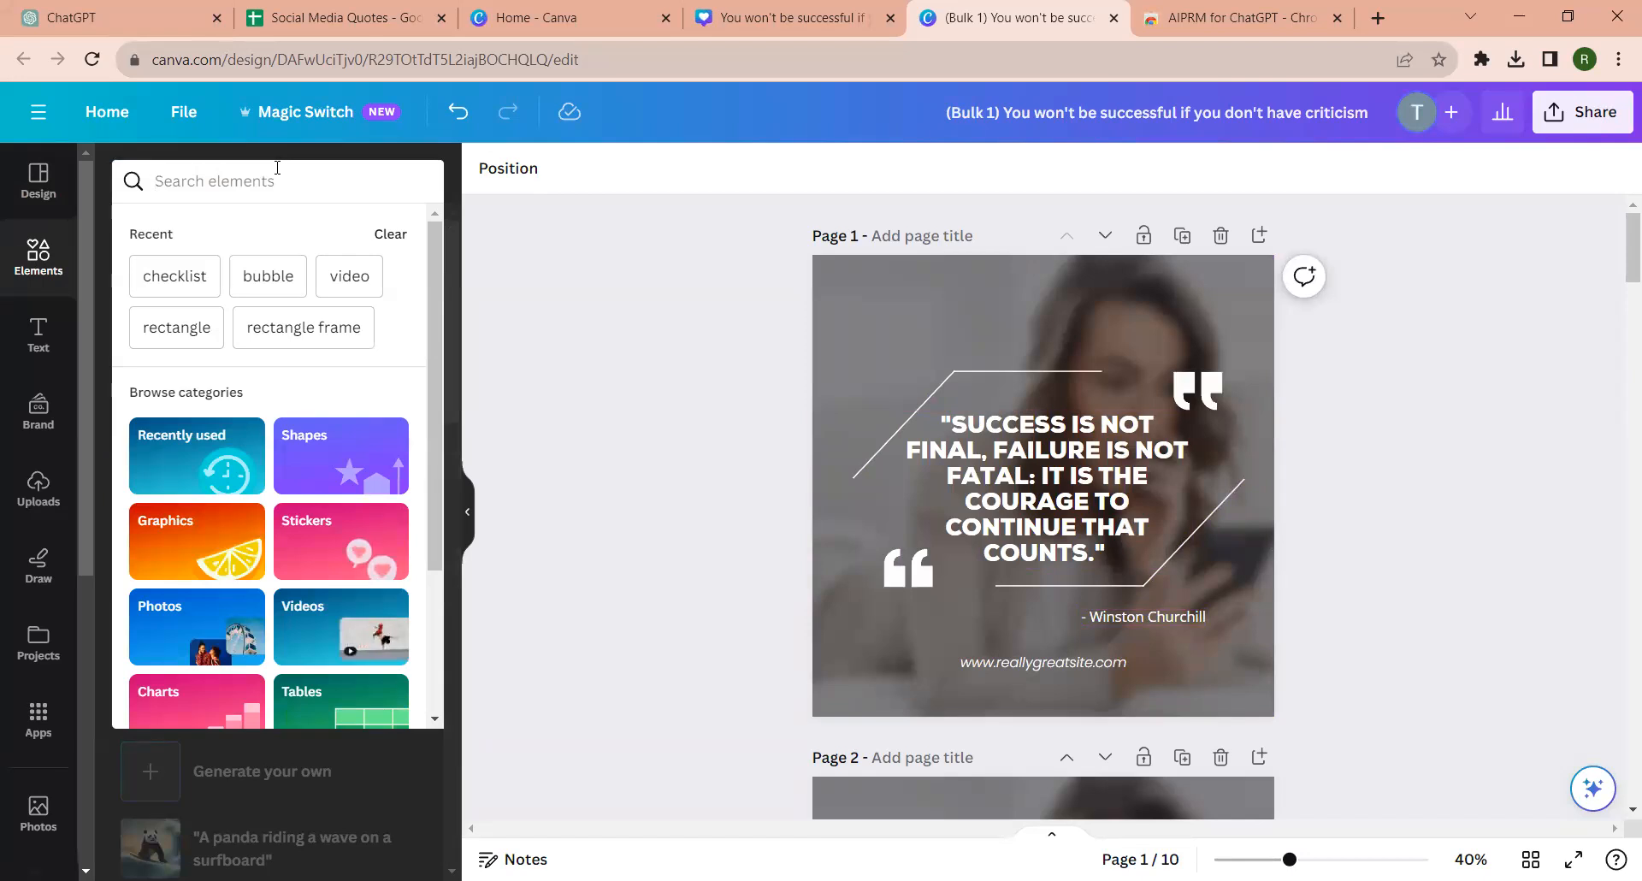
pyautogui.write('success')
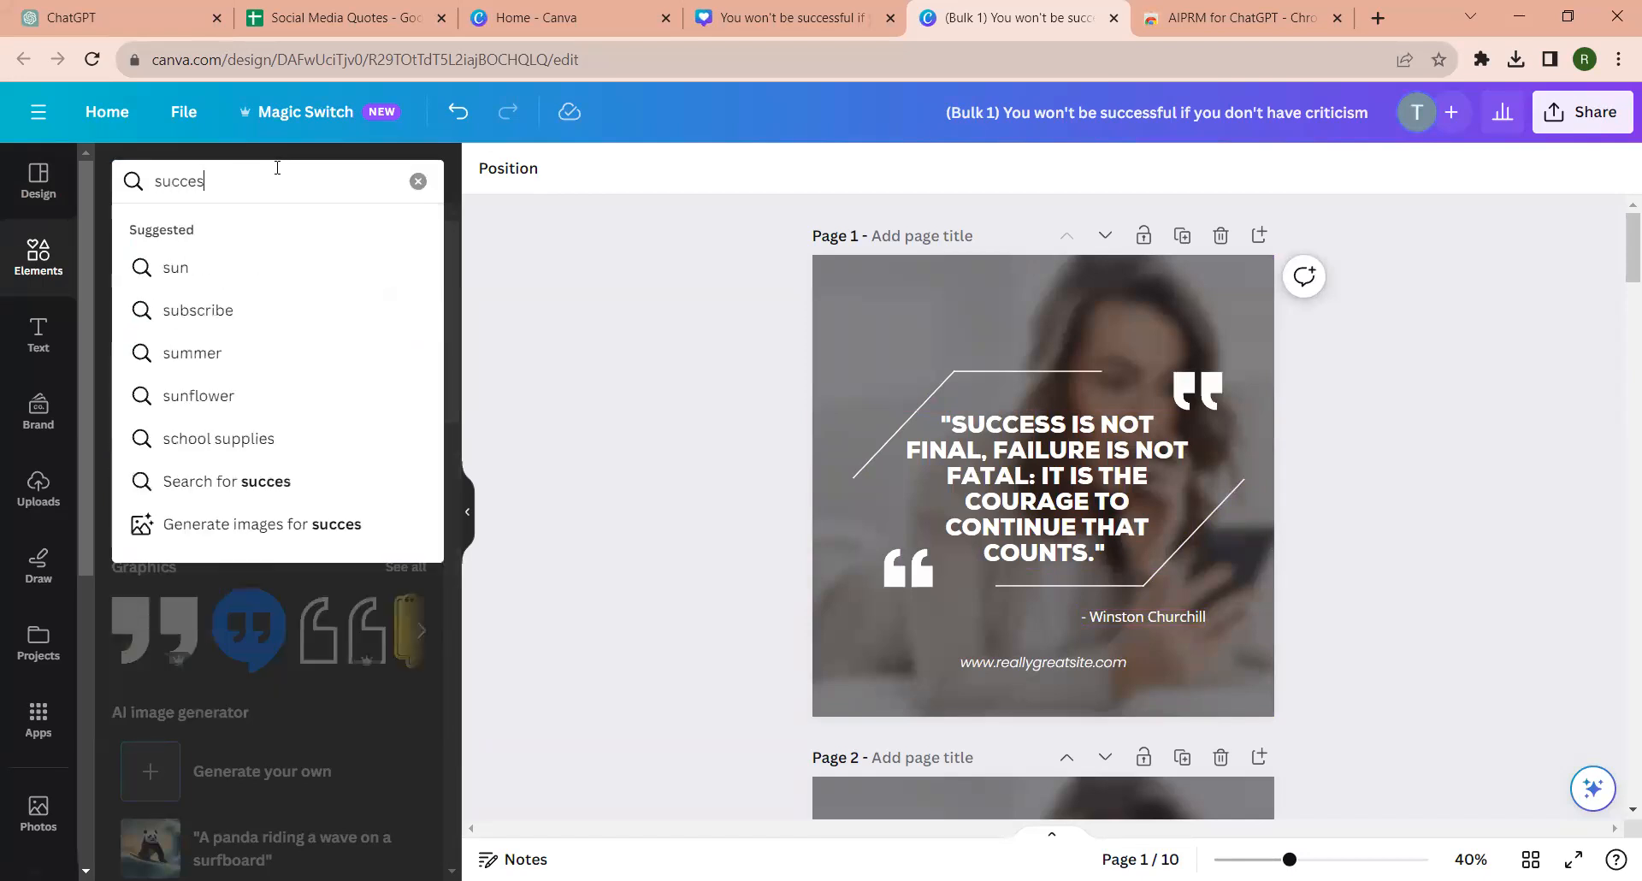
pyautogui.press('Return')
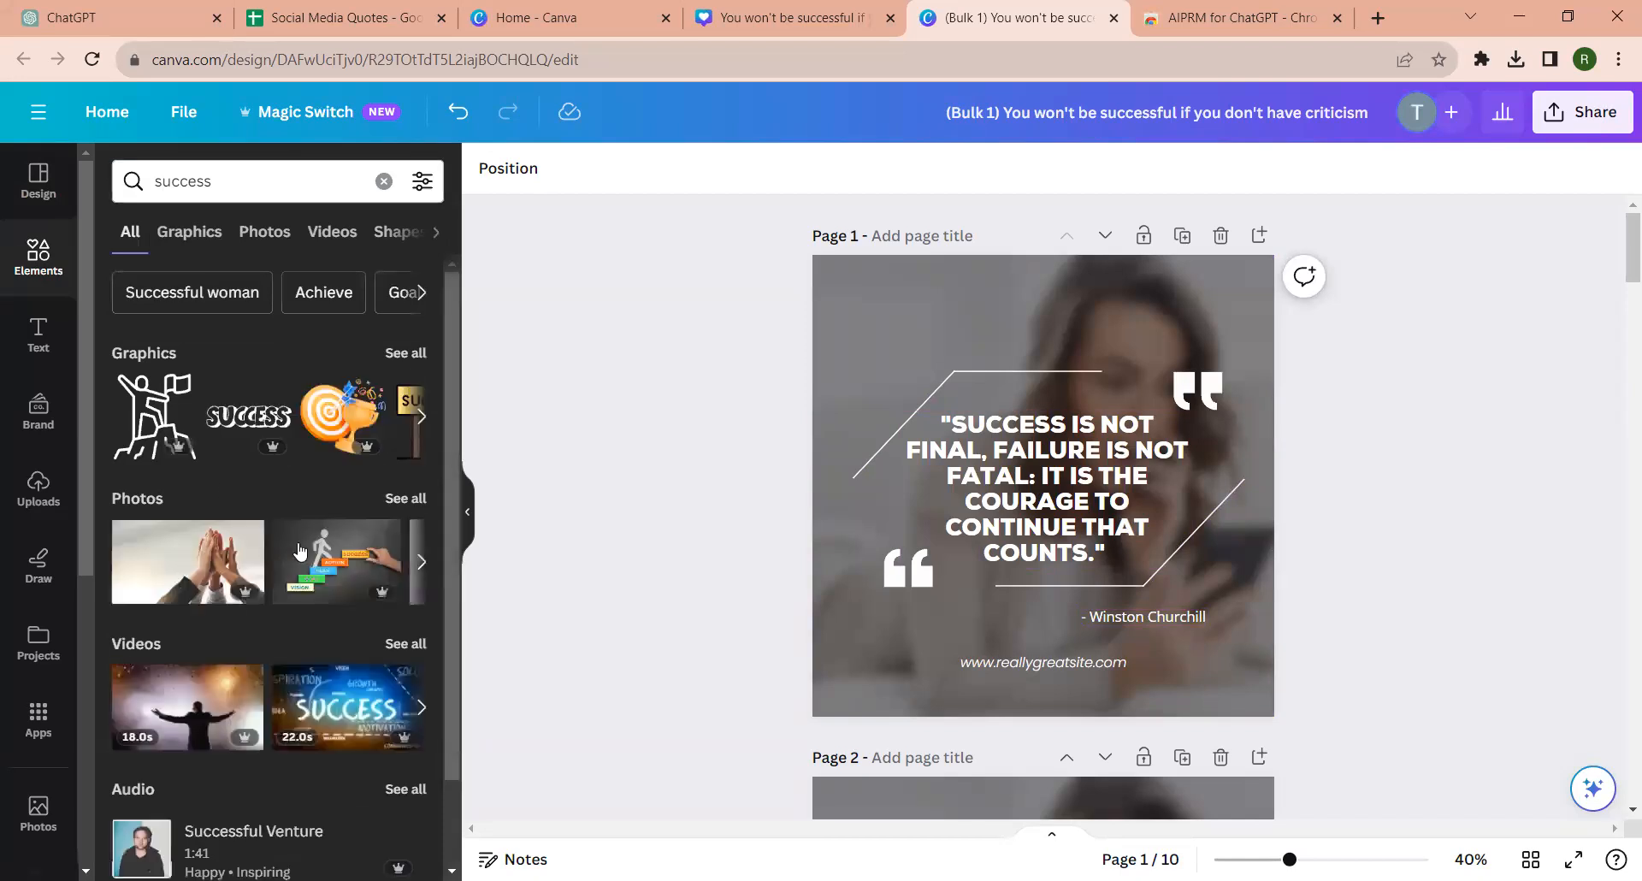
pyautogui.click(405, 499)
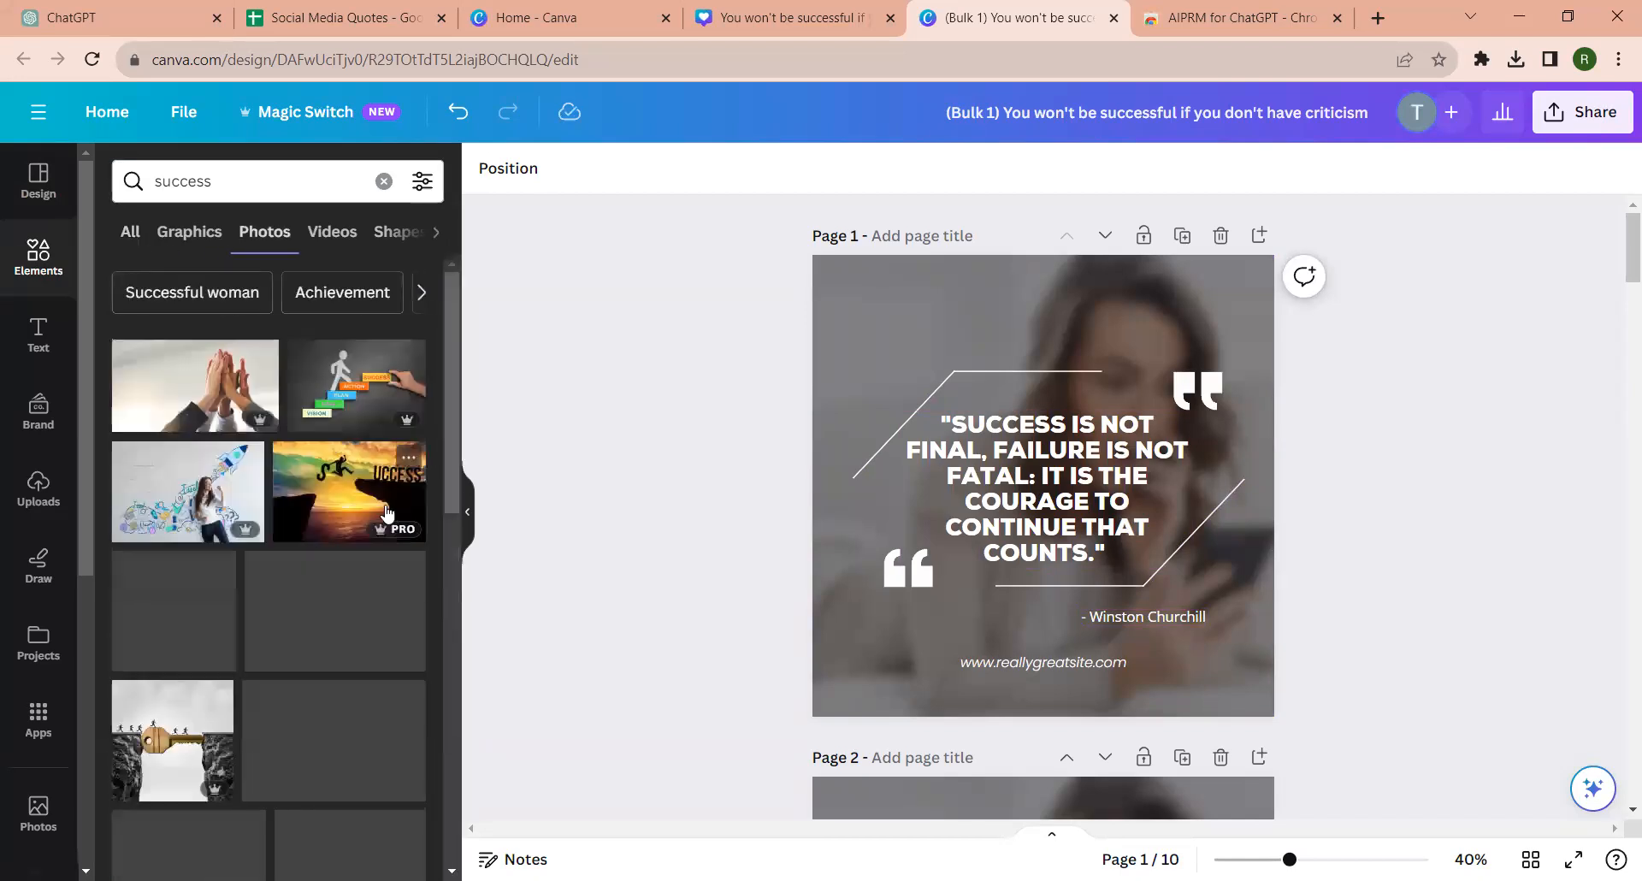
# Step: Replace the background photos of pages 1 to 3 with different success photos of people standing on mountains or cliffs
pyautogui.moveTo(321, 627); pyautogui.dragTo(817, 342)
pyautogui.scroll(-5, 1368, 624)
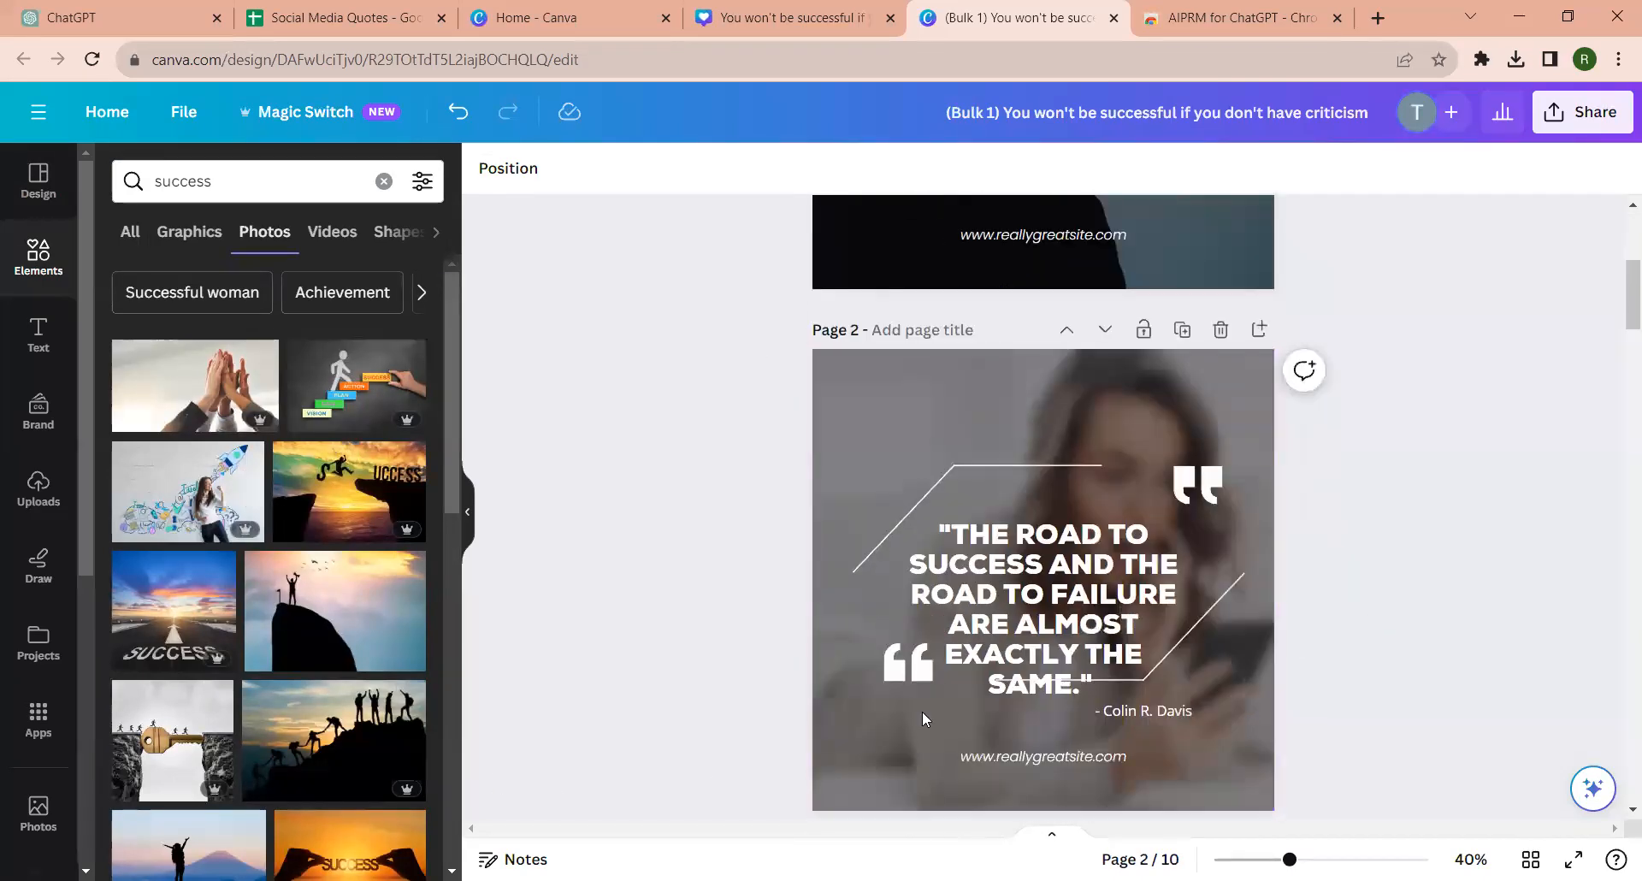
pyautogui.scroll(-3, 411, 518)
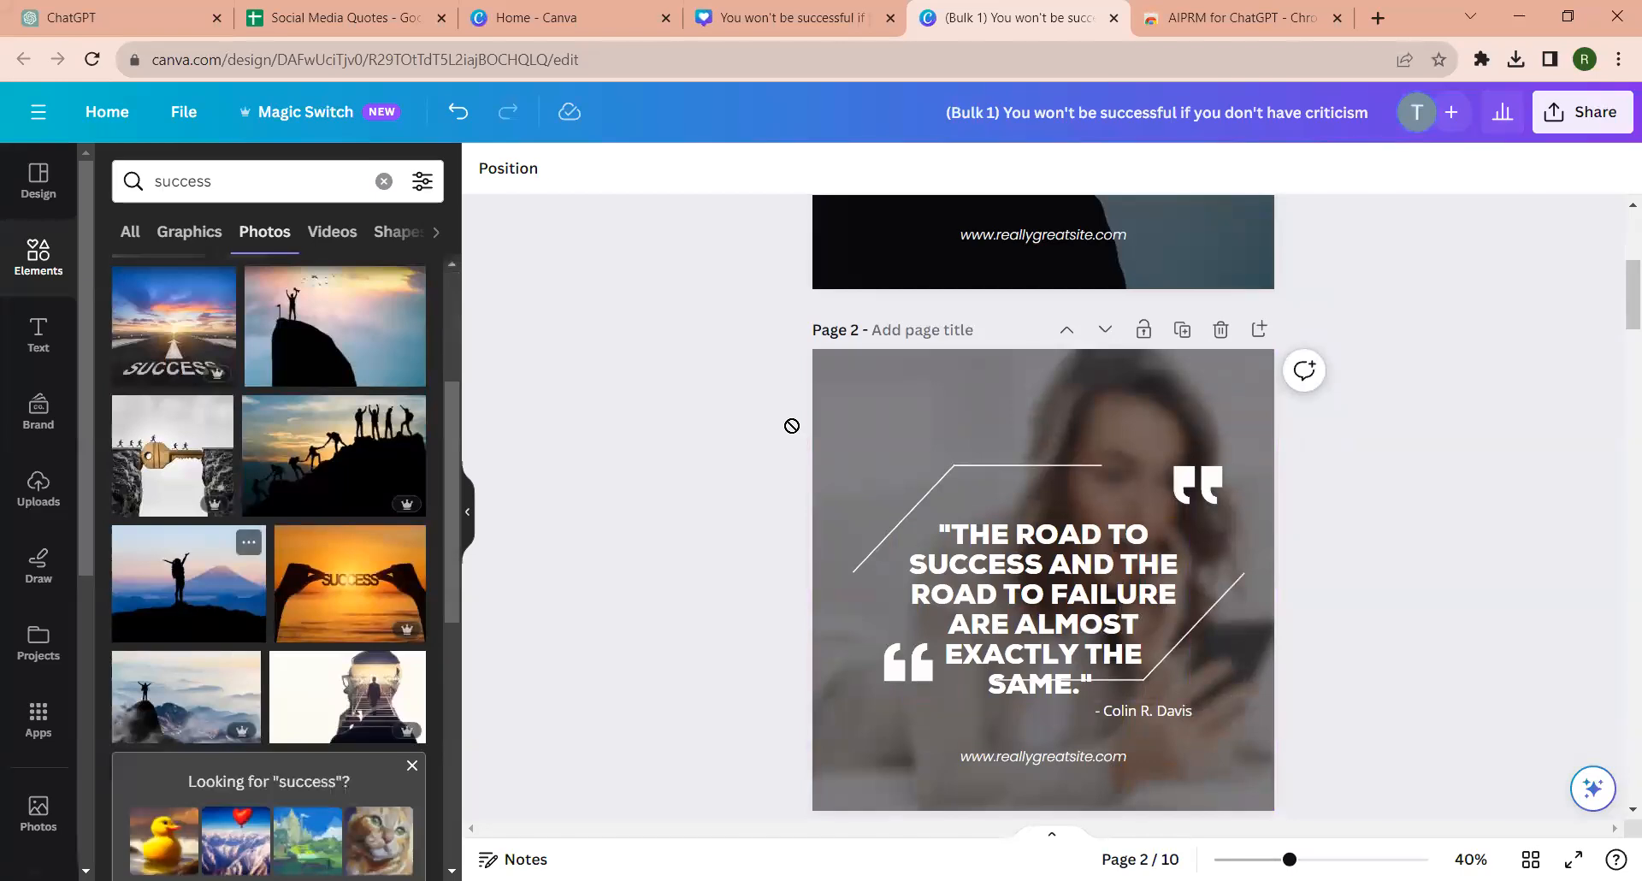
pyautogui.scroll(-5, 792, 424)
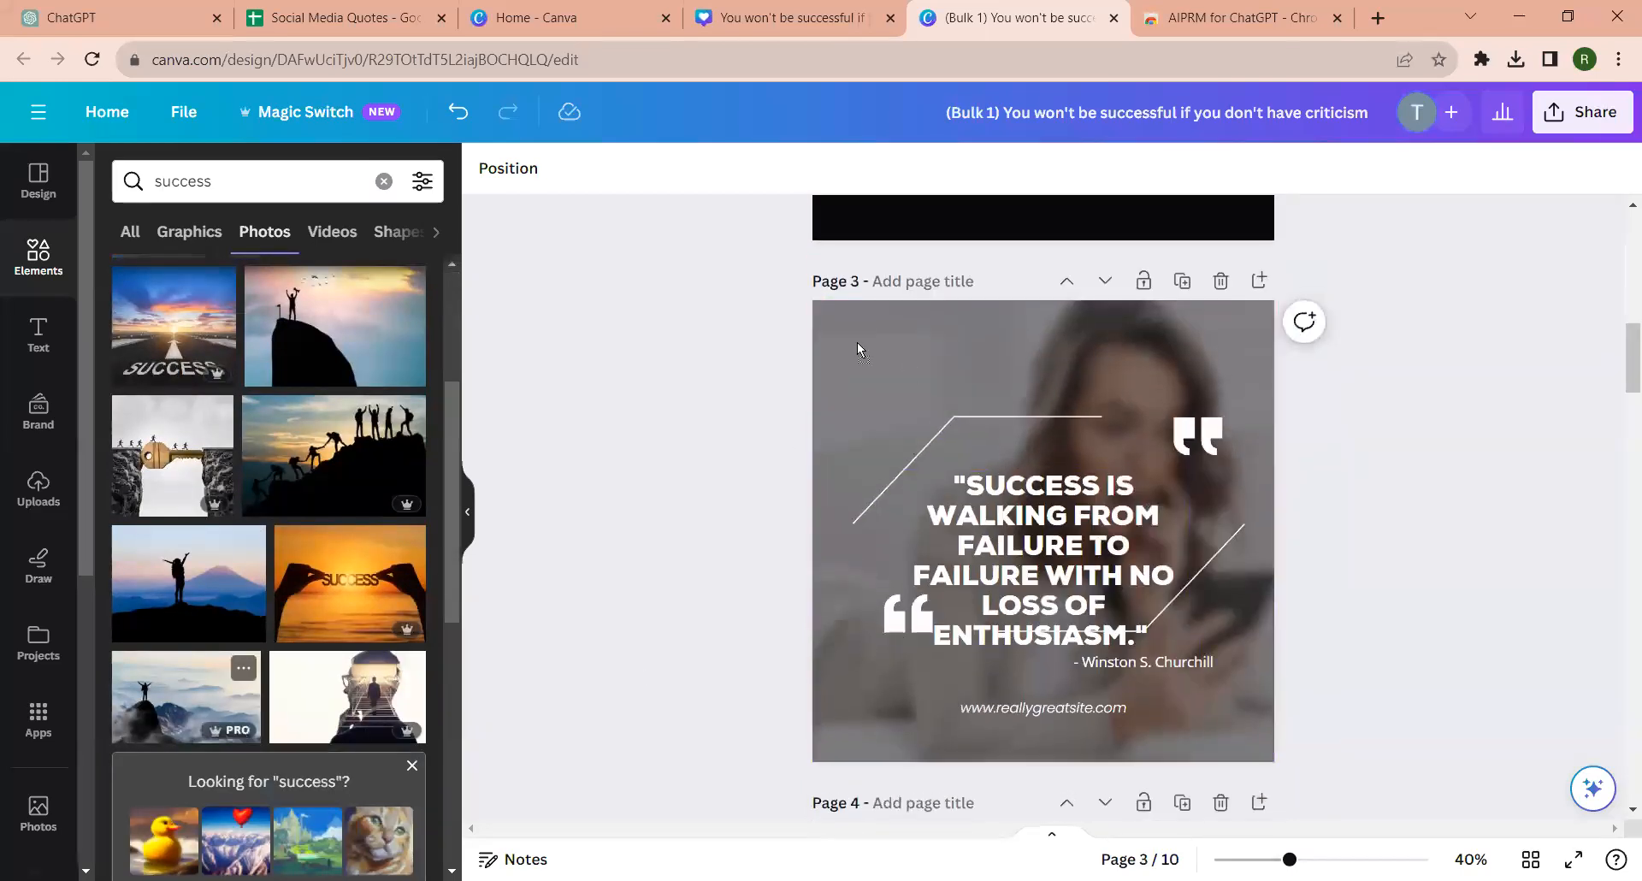
pyautogui.scroll(-5, 1327, 650)
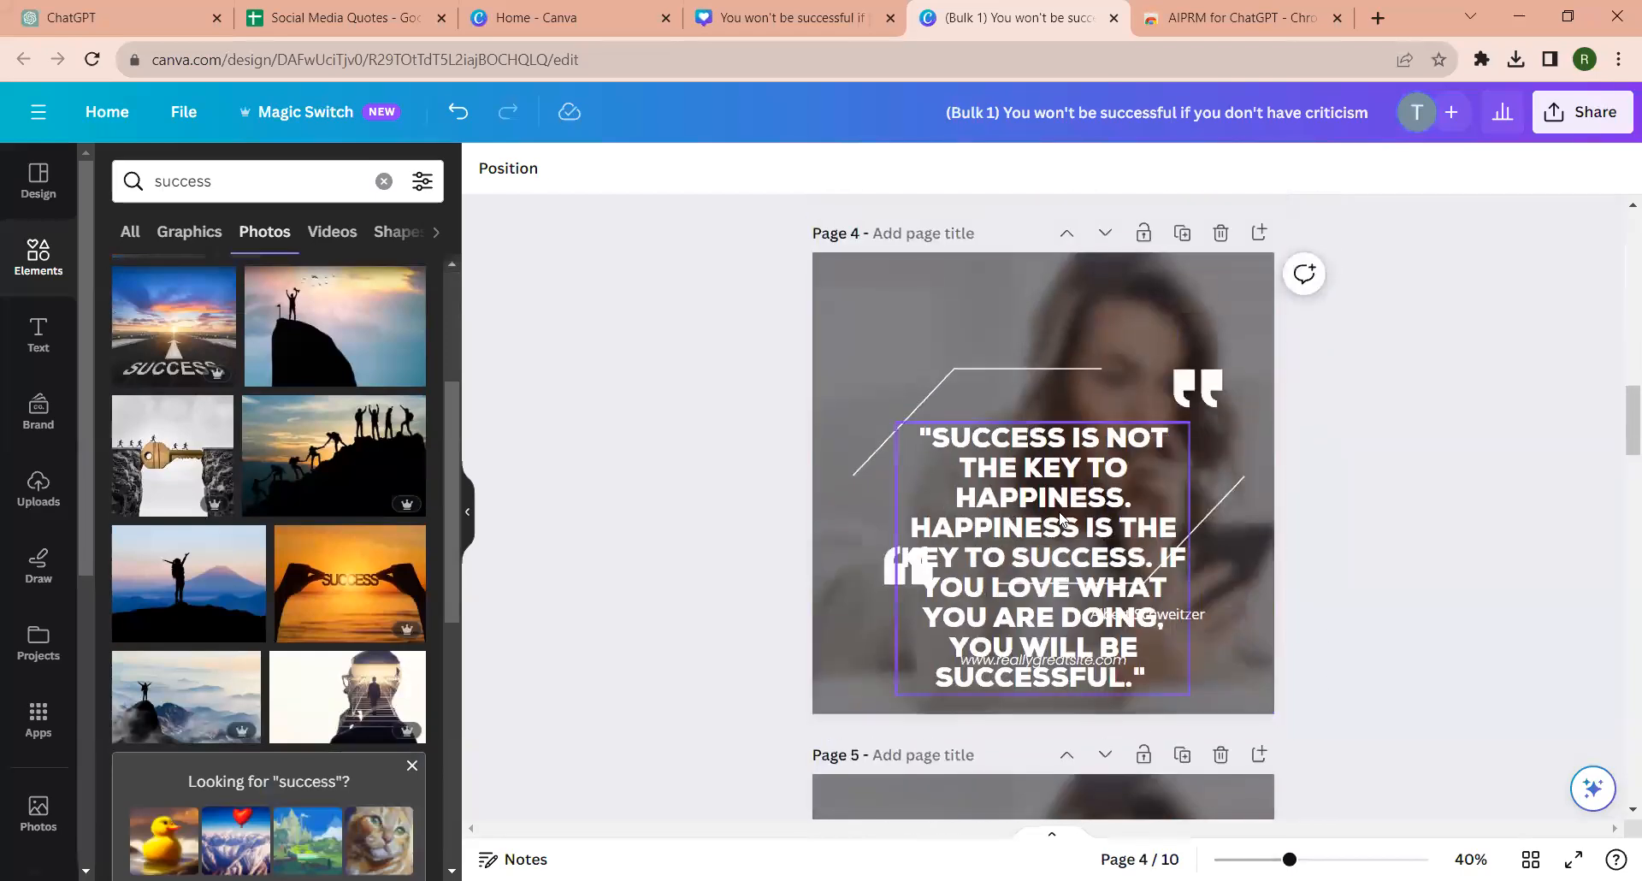